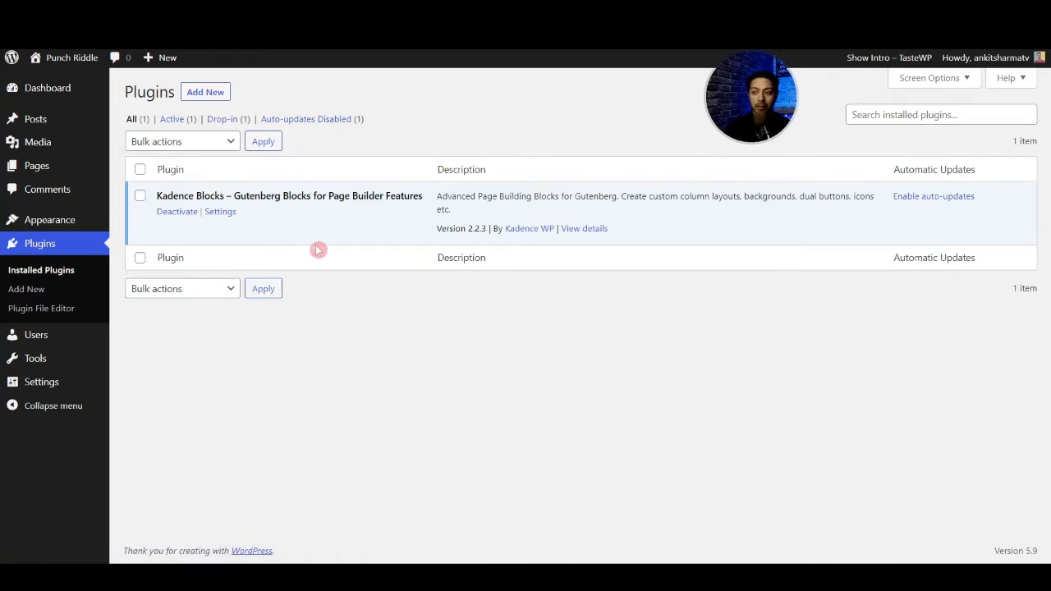
- Open the Kadence Blocks plugin settings and review the available blocks
{"action": "left_click", "coordinate": [220, 211]}
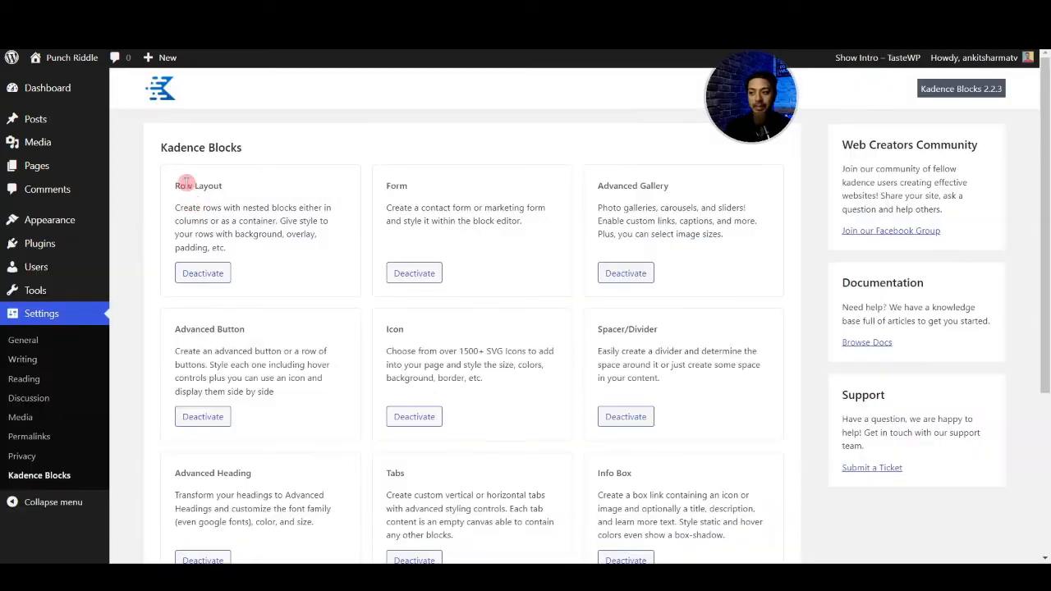
{"action": "scroll", "coordinate": [666, 248], "scroll_direction": "down", "scroll_amount": 3}
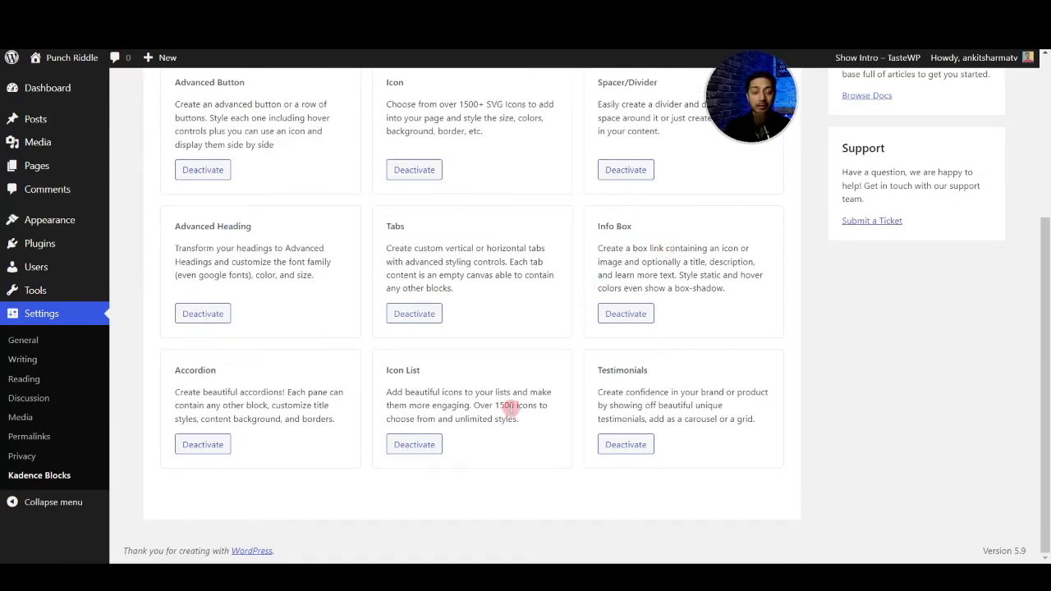
{"action": "scroll", "coordinate": [509, 406], "scroll_direction": "up", "scroll_amount": 3}
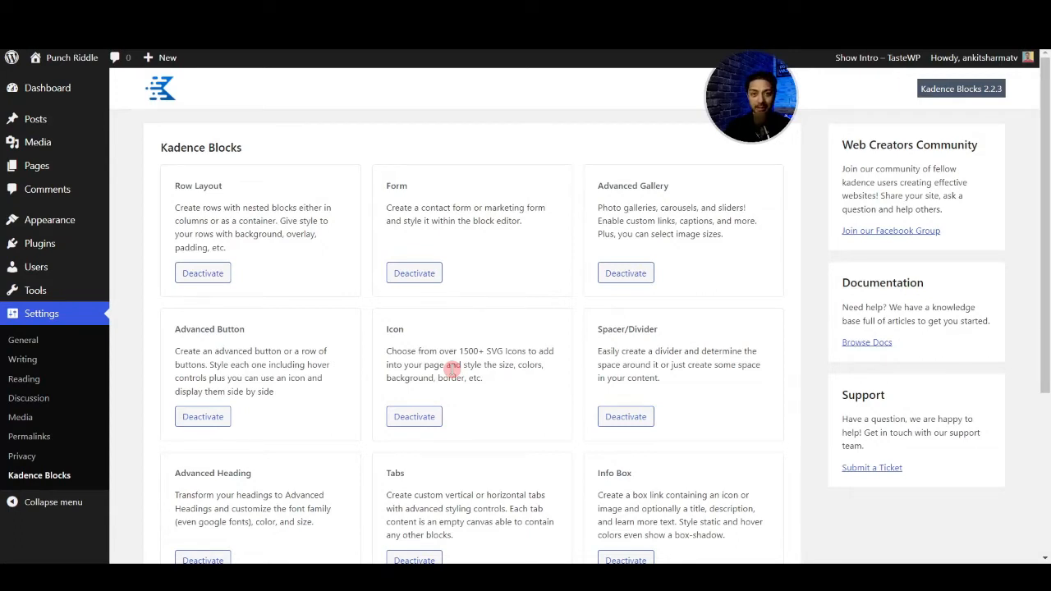
- Open the block inserter in the page editor and browse the Kadence, text, media and design blocks
{"action": "mouse_move", "coordinate": [41, 171]}
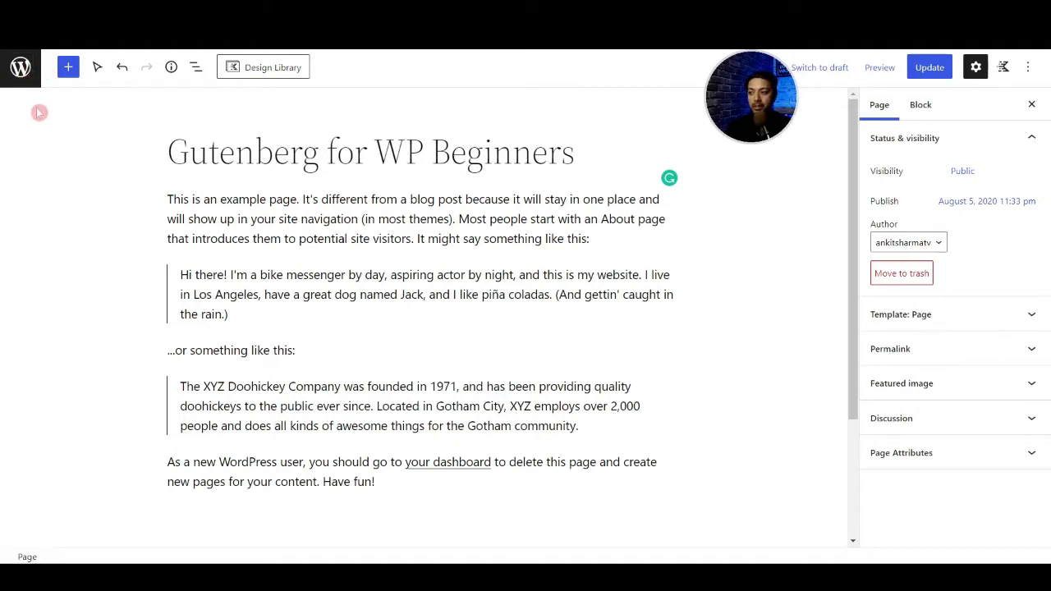
{"action": "left_click", "coordinate": [70, 72]}
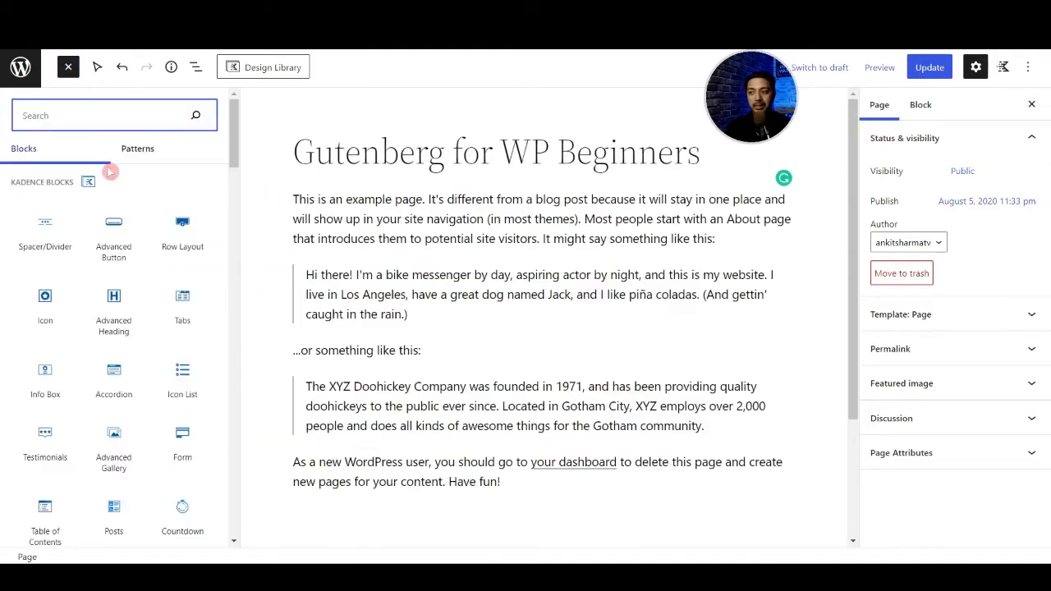
{"action": "scroll", "coordinate": [107, 206], "scroll_direction": "down", "scroll_amount": 6}
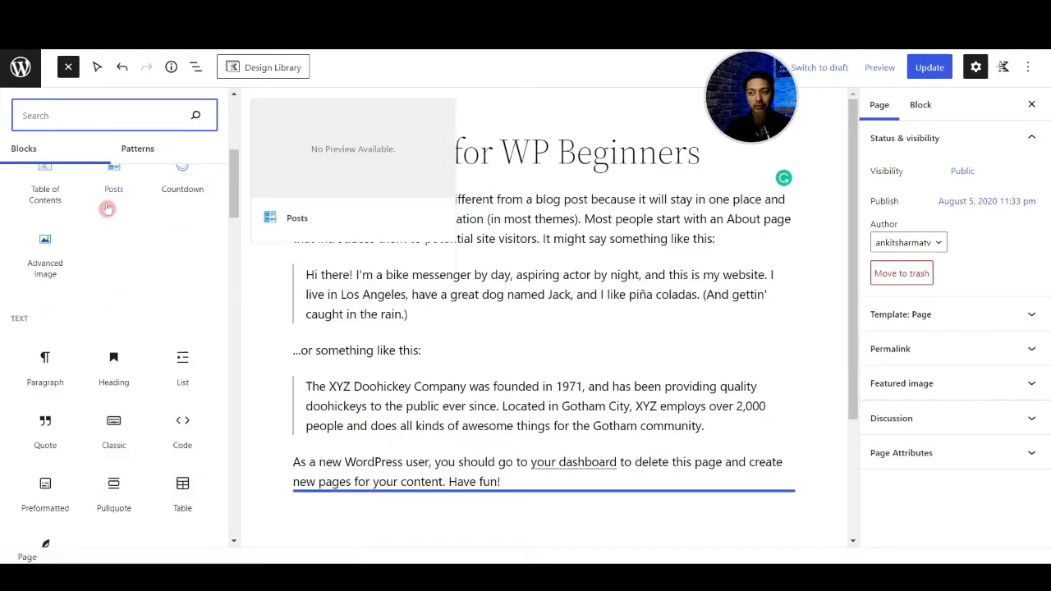
{"action": "scroll", "coordinate": [113, 264], "scroll_direction": "down", "scroll_amount": 3}
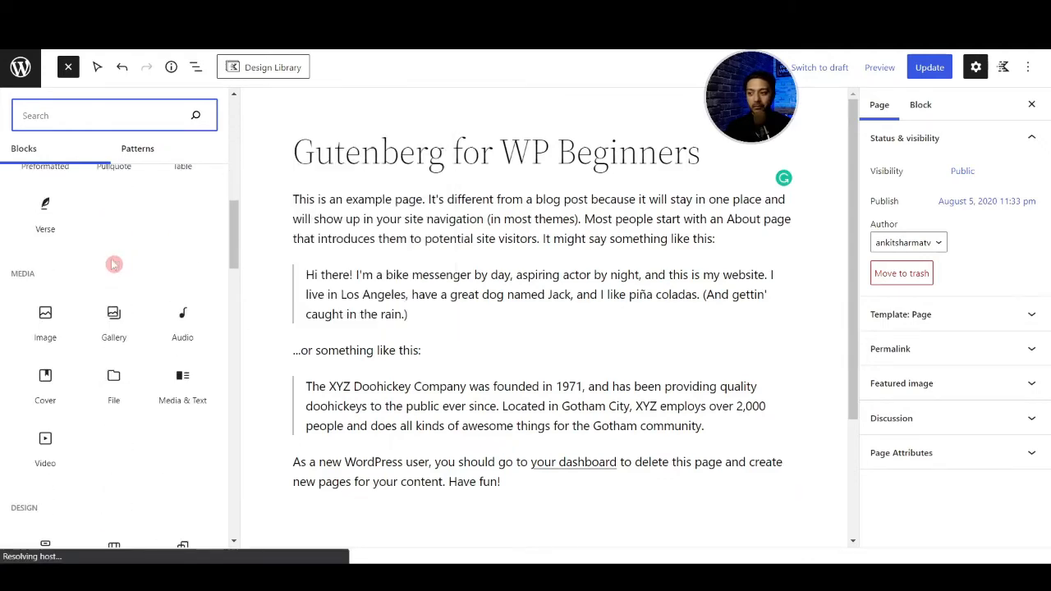
{"action": "scroll", "coordinate": [115, 267], "scroll_direction": "up", "scroll_amount": 7}
{"action": "scroll", "coordinate": [113, 266], "scroll_direction": "up", "scroll_amount": 3}
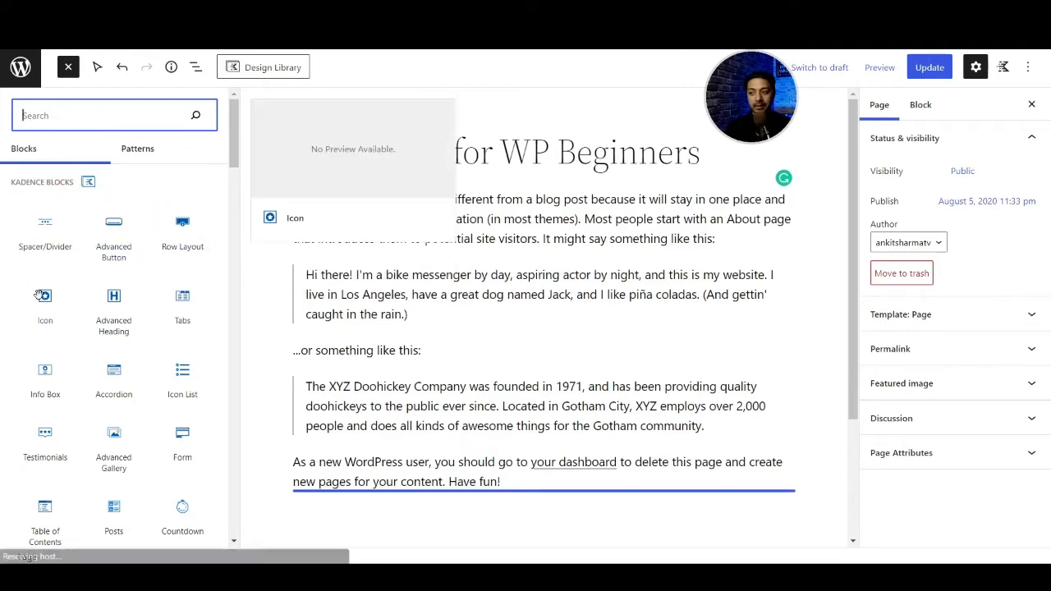
{"action": "scroll", "coordinate": [35, 294], "scroll_direction": "down", "scroll_amount": 5}
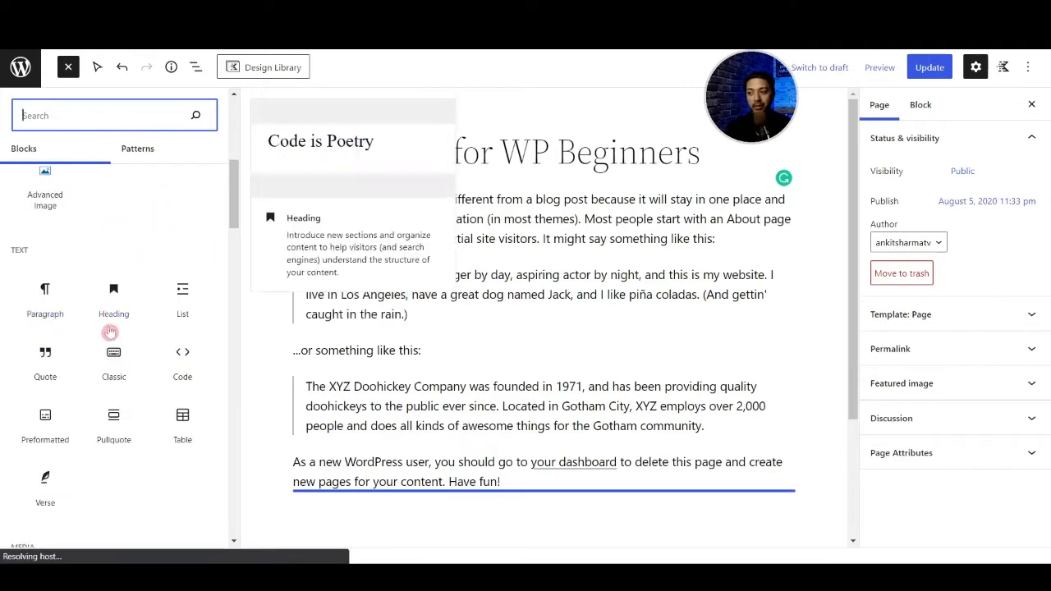
{"action": "scroll", "coordinate": [115, 361], "scroll_direction": "down", "scroll_amount": 5}
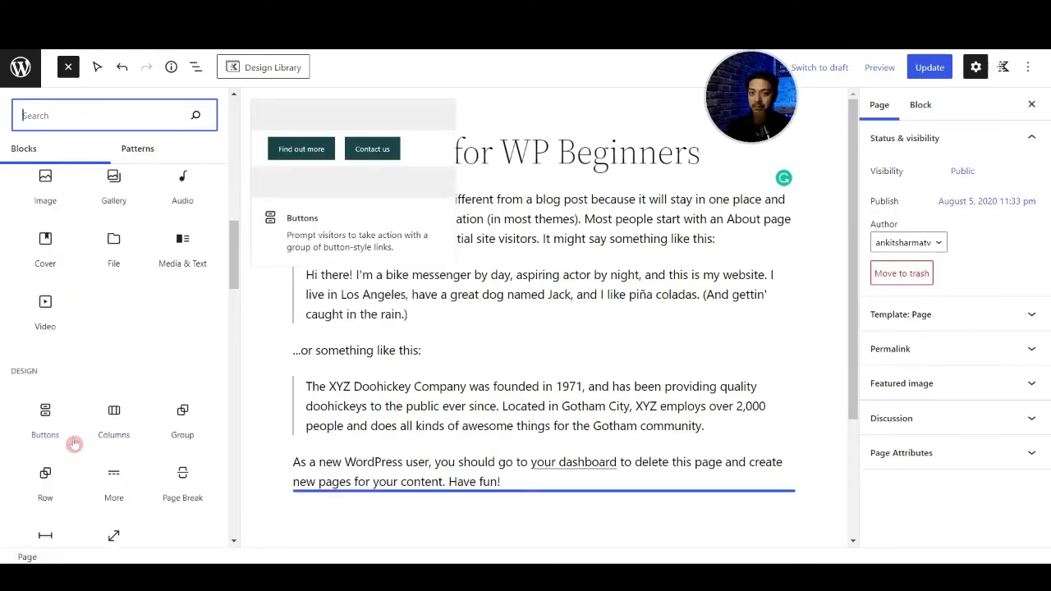
- Using the Select tool, pick the first quote and the opening paragraph, and try to move that paragraph down
{"action": "left_click", "coordinate": [97, 67]}
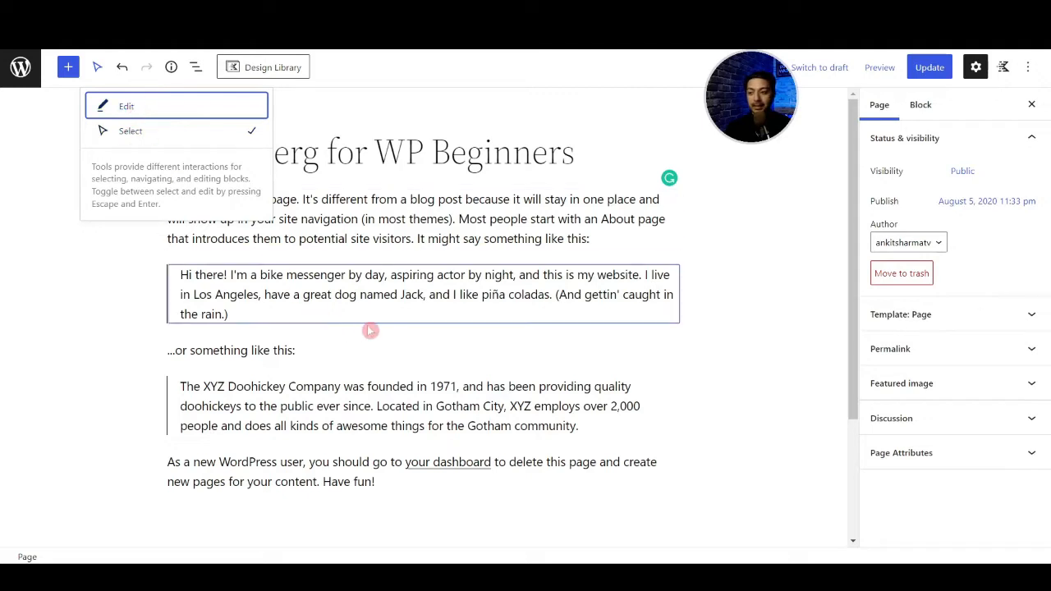
{"action": "left_click", "coordinate": [391, 293]}
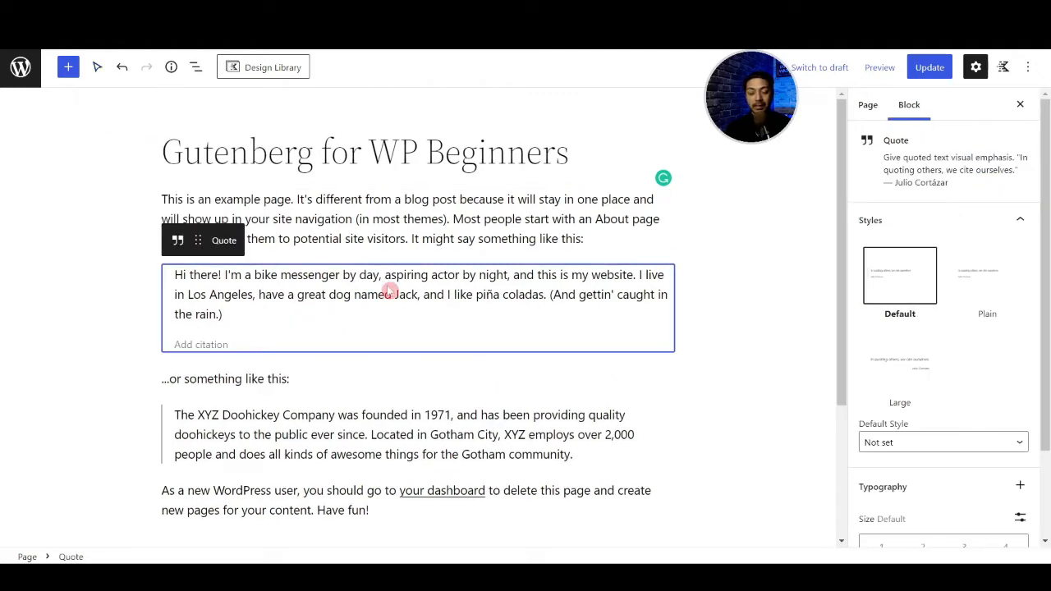
{"action": "double_click", "coordinate": [371, 293]}
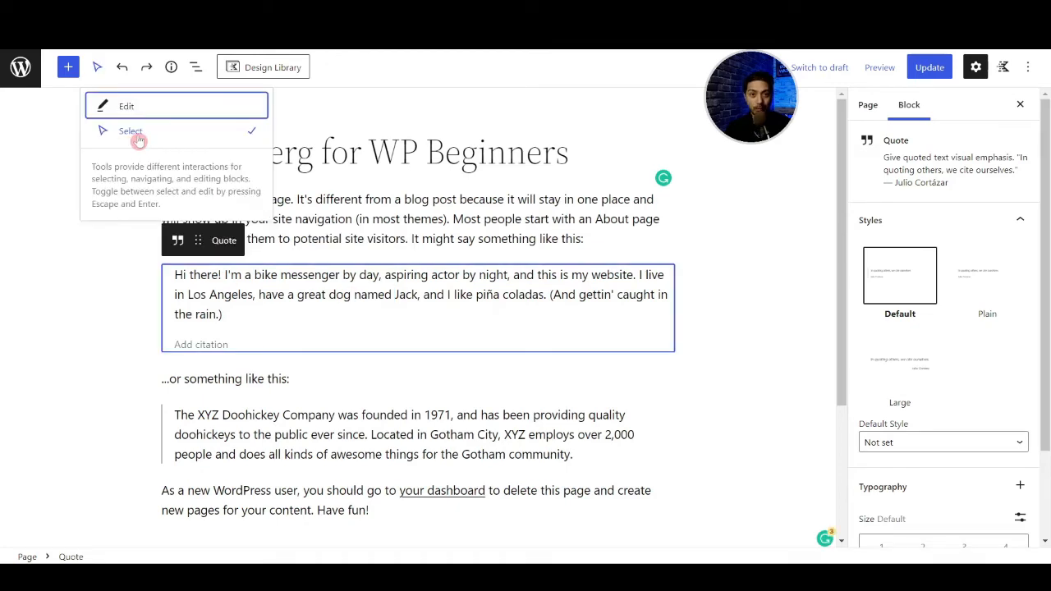
{"action": "left_click", "coordinate": [293, 271]}
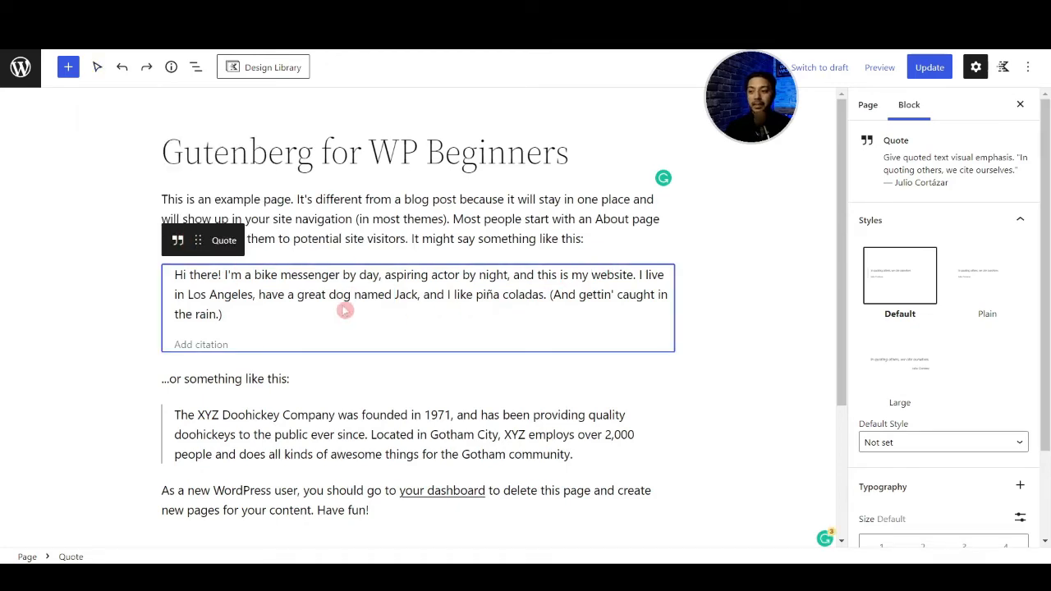
{"action": "left_click", "coordinate": [275, 238]}
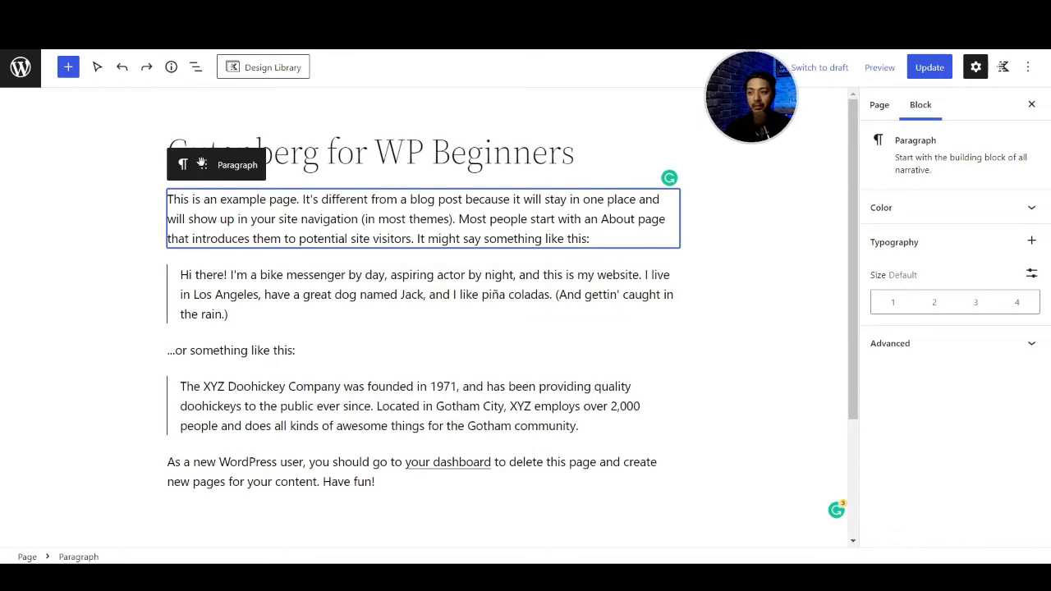
{"action": "left_click_drag", "start_coordinate": [206, 172], "coordinate": [208, 243]}
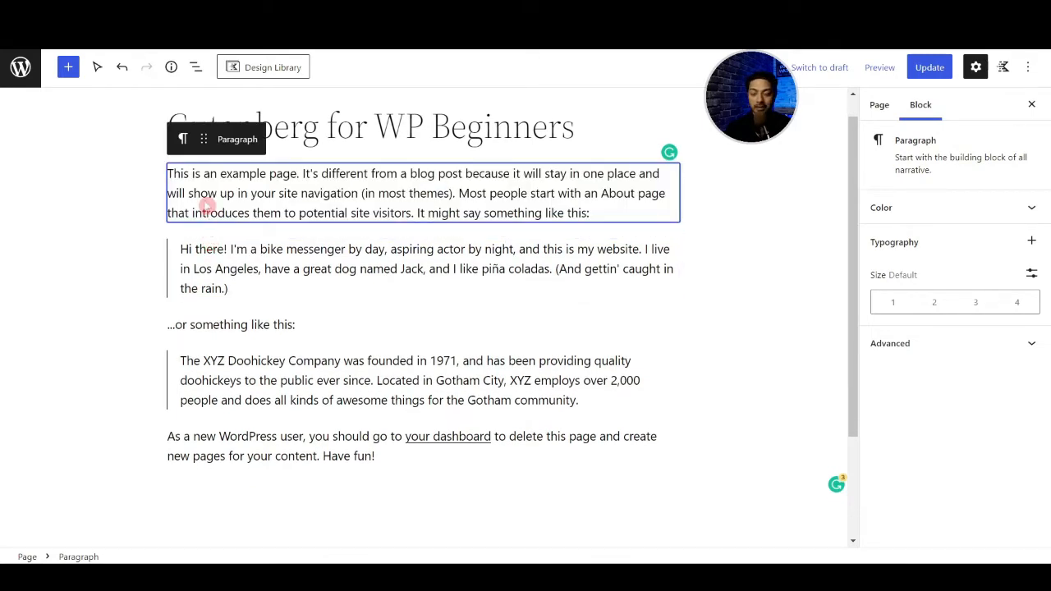
- Switch the editor to the Edit tool and display the page's content details
{"action": "left_click", "coordinate": [97, 67]}
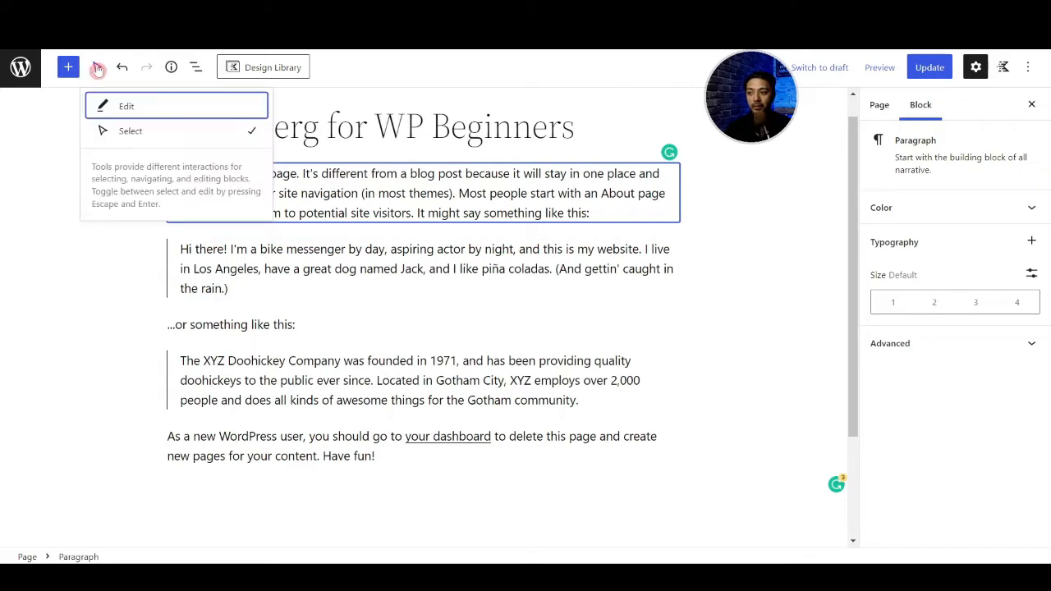
{"action": "left_click", "coordinate": [127, 107]}
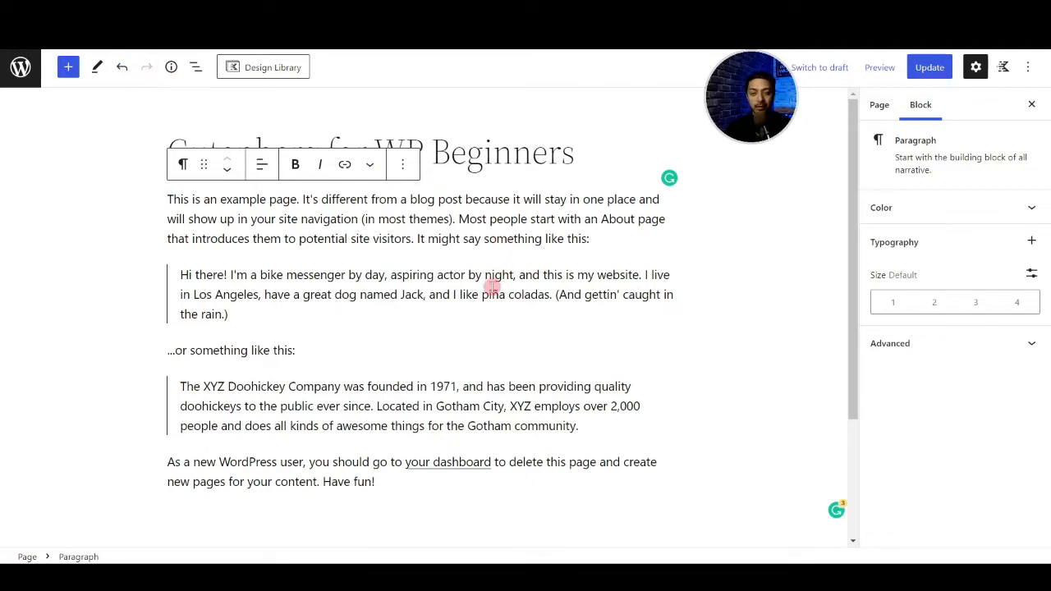
{"action": "left_click", "coordinate": [171, 67]}
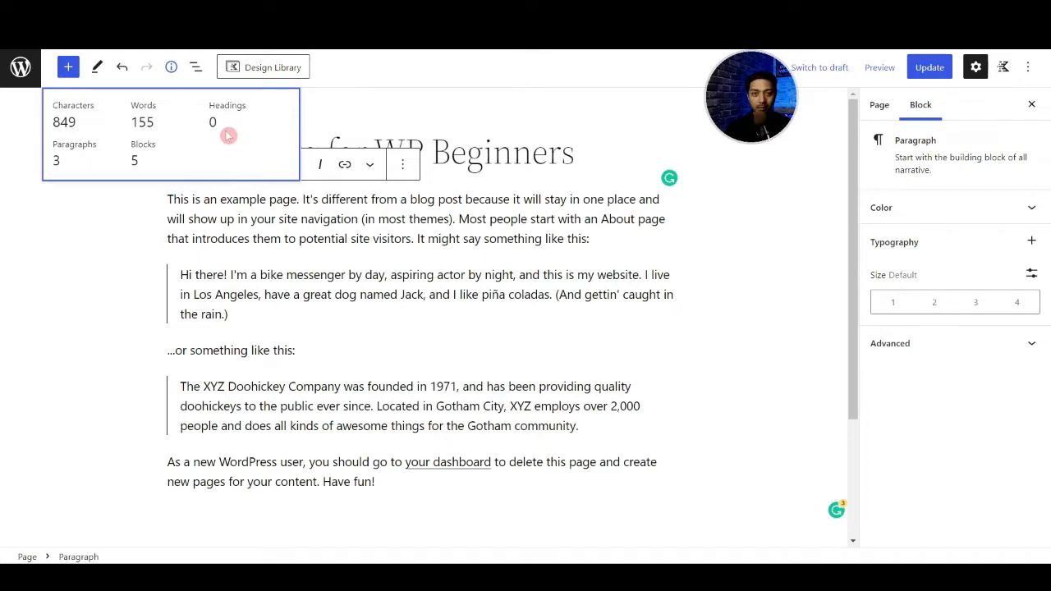
- Move the first Quote block above the opening paragraph using the List View, and close the list
{"action": "left_click", "coordinate": [194, 71]}
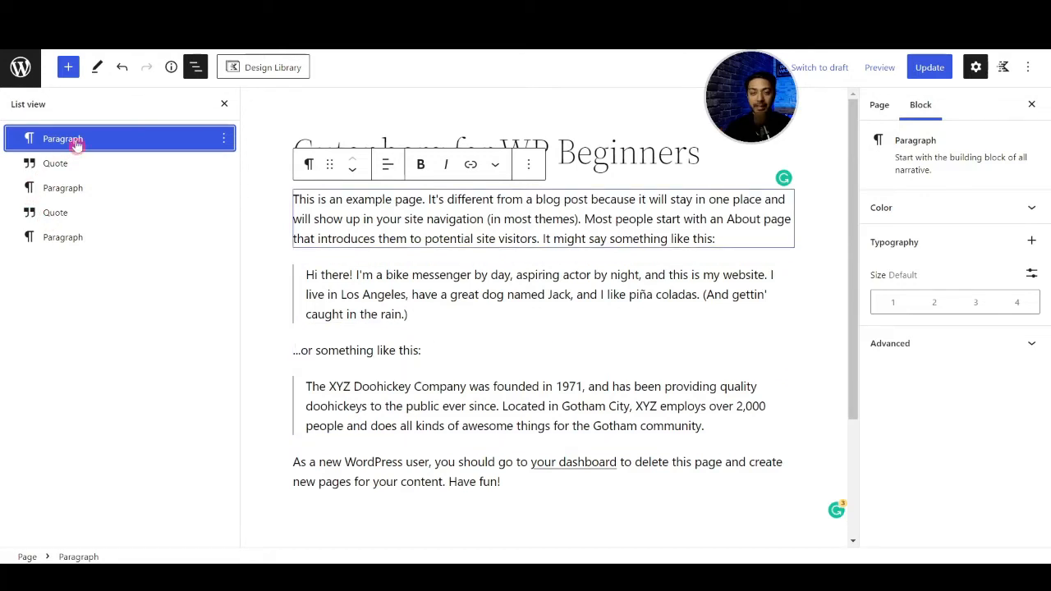
{"action": "left_click", "coordinate": [56, 164]}
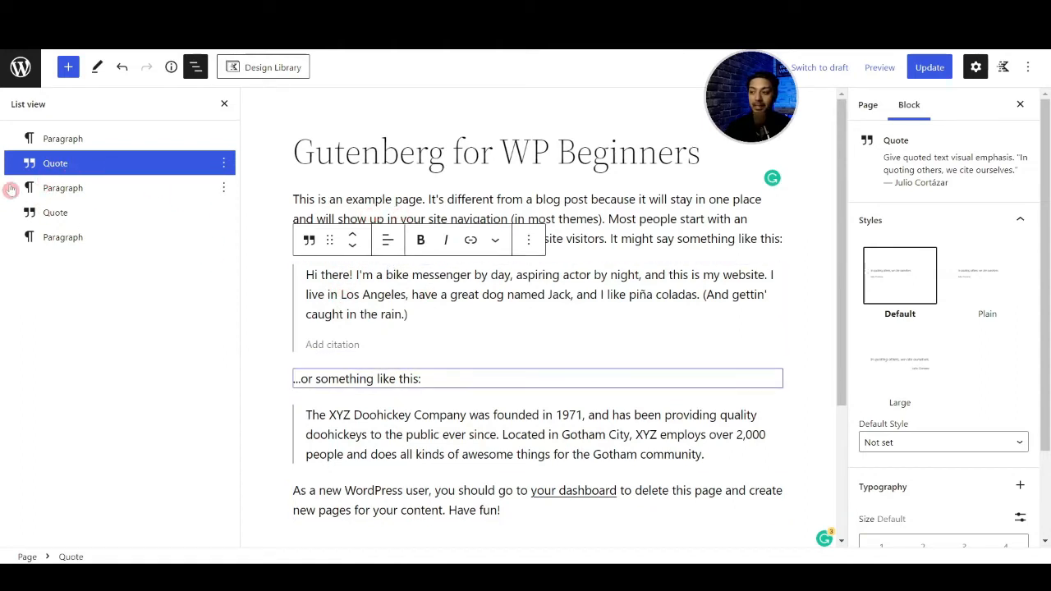
{"action": "left_click_drag", "start_coordinate": [42, 168], "coordinate": [44, 137]}
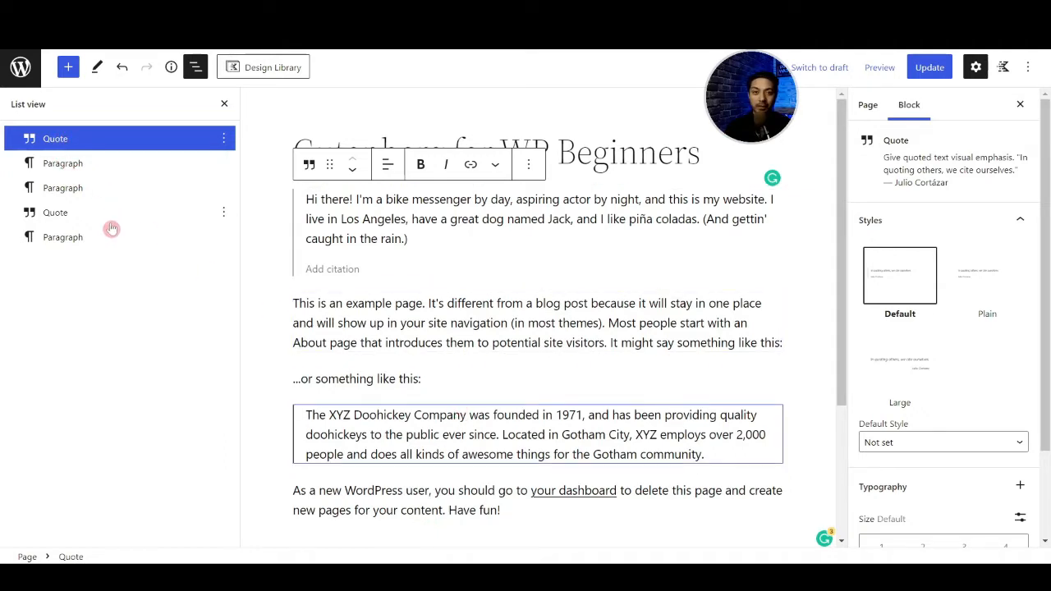
{"action": "left_click", "coordinate": [224, 103]}
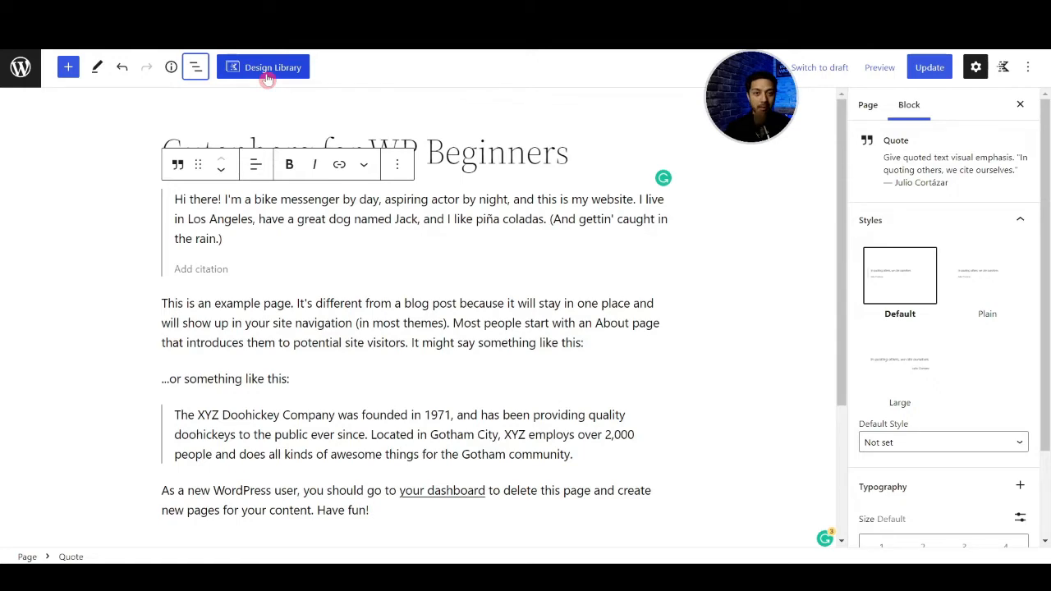
- Open the Kadence Design Library, browse its prebuilt sections and leave it
{"action": "left_click", "coordinate": [267, 77]}
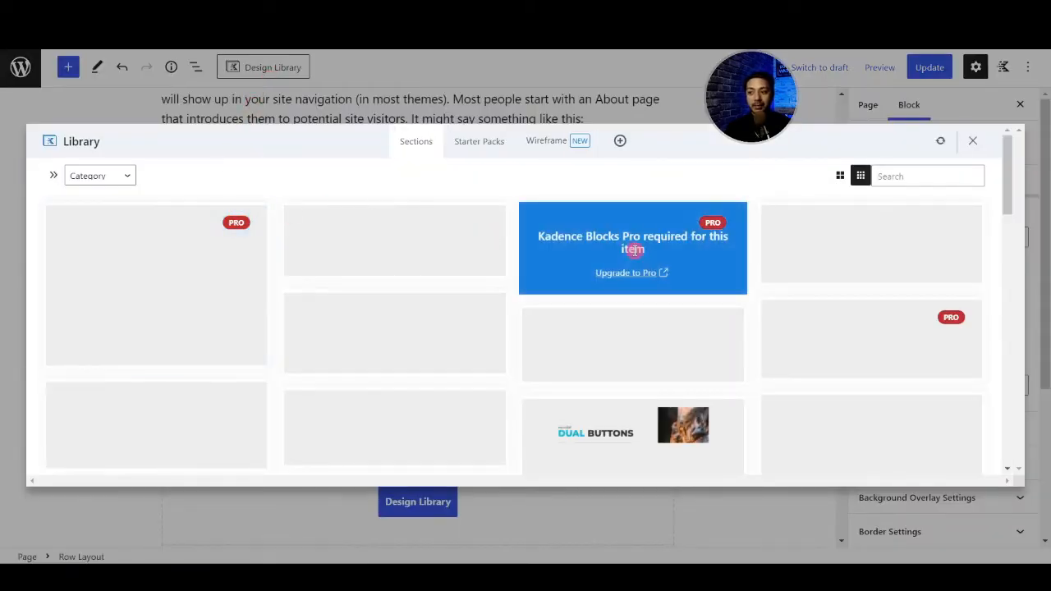
{"action": "scroll", "coordinate": [435, 289], "scroll_direction": "down", "scroll_amount": 3}
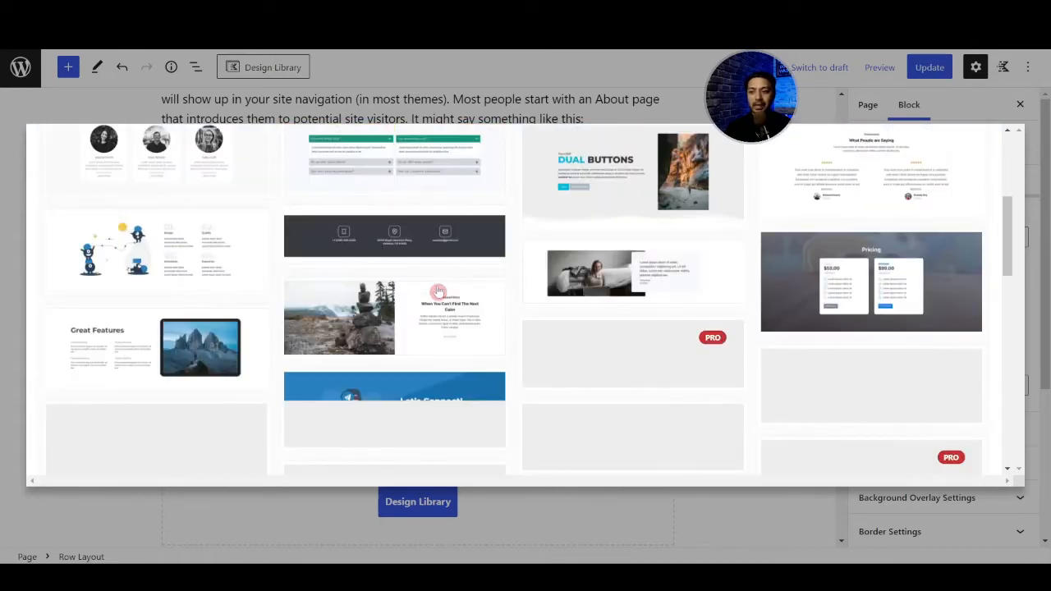
{"action": "left_click", "coordinate": [280, 81]}
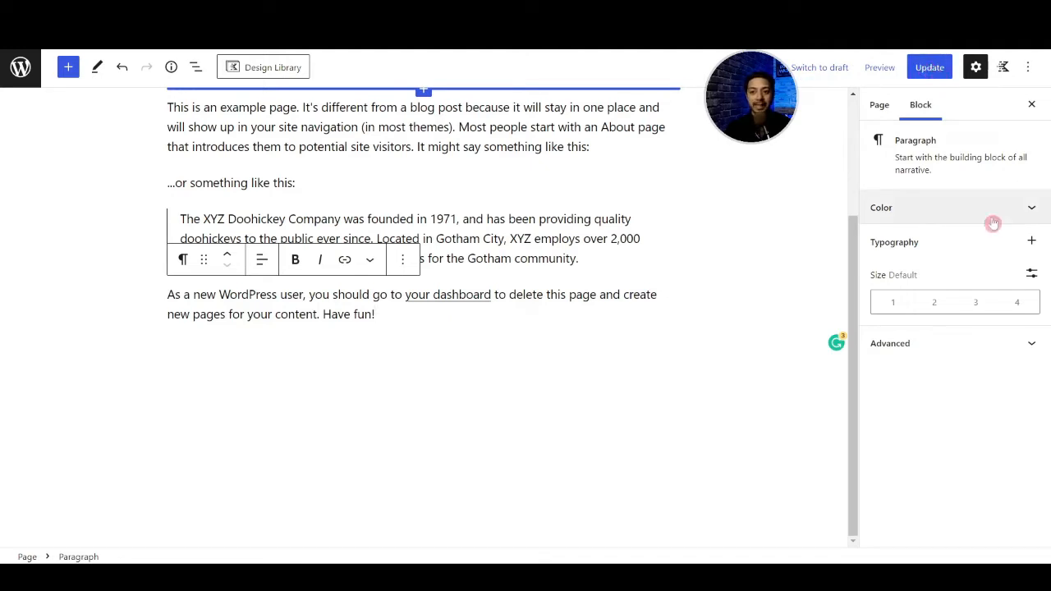
- Toggle the settings sidebar and examine the page settings, followed by the block settings of the example-page paragraph
{"action": "left_click", "coordinate": [977, 72]}
{"action": "left_click", "coordinate": [976, 71]}
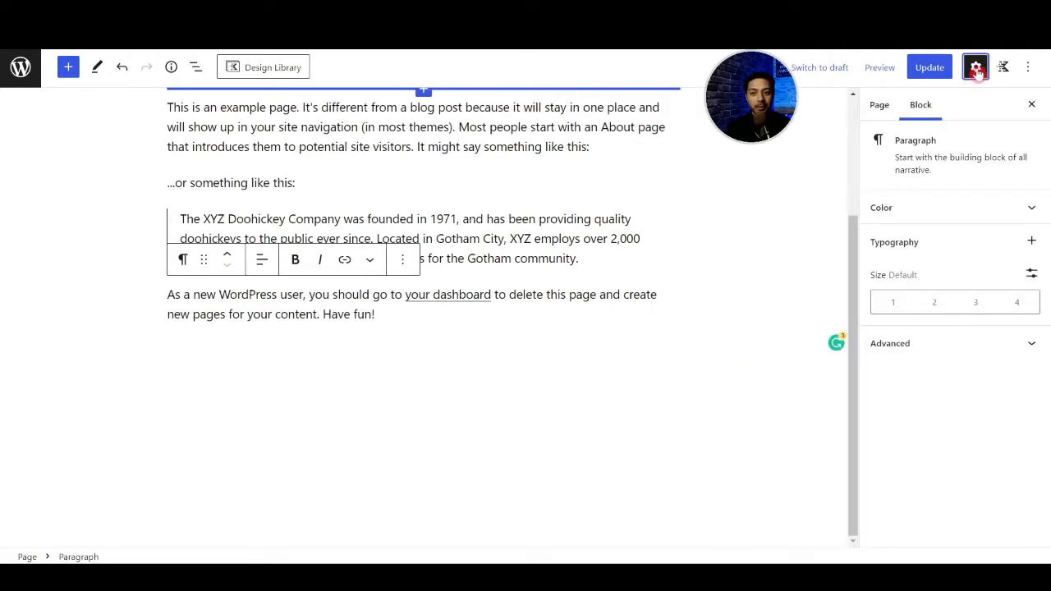
{"action": "left_click", "coordinate": [880, 105]}
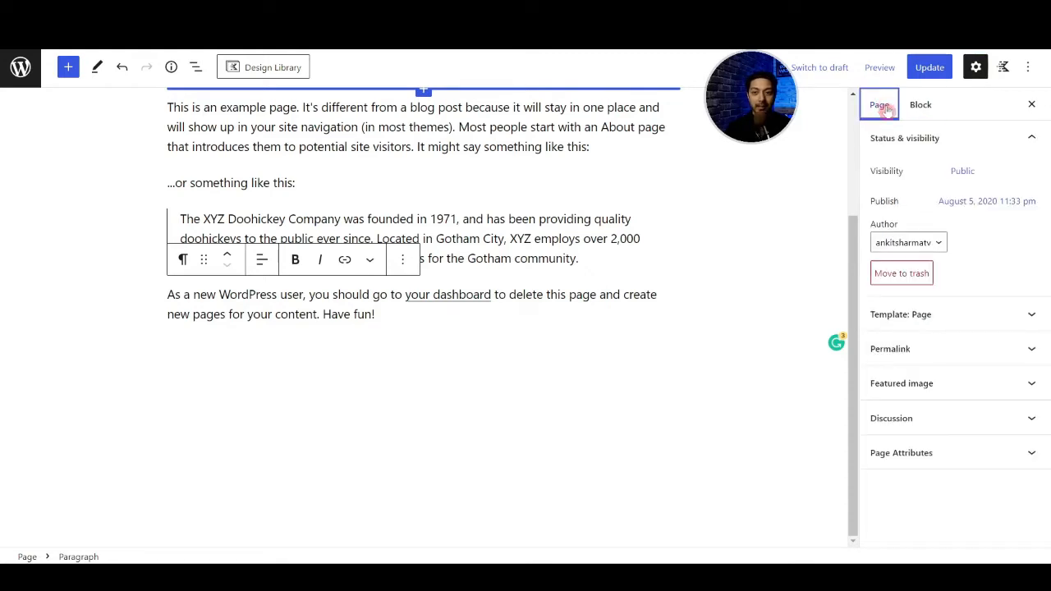
{"action": "left_click", "coordinate": [487, 153]}
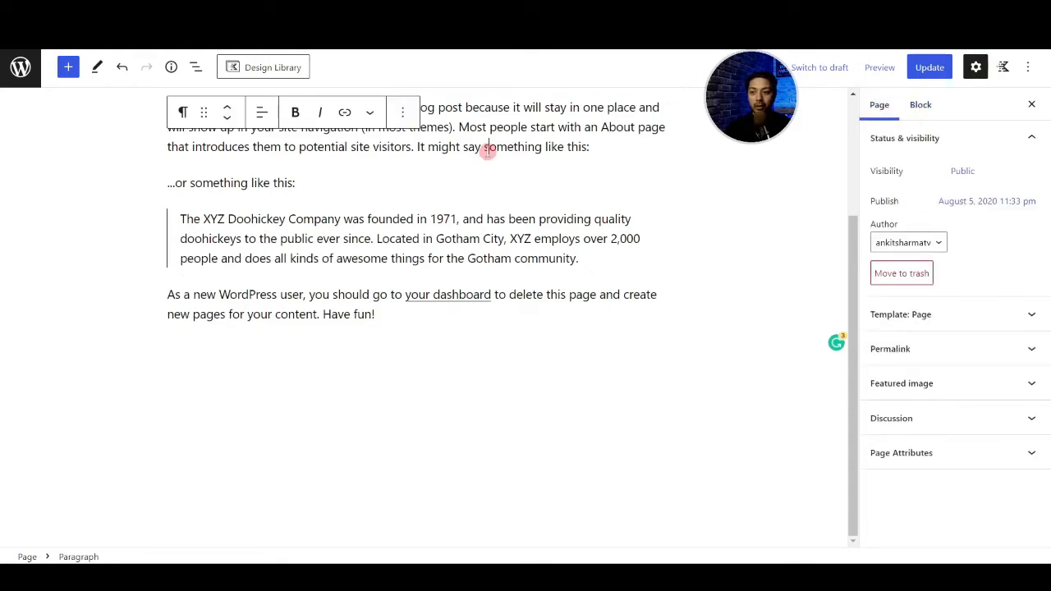
{"action": "left_click", "coordinate": [906, 115]}
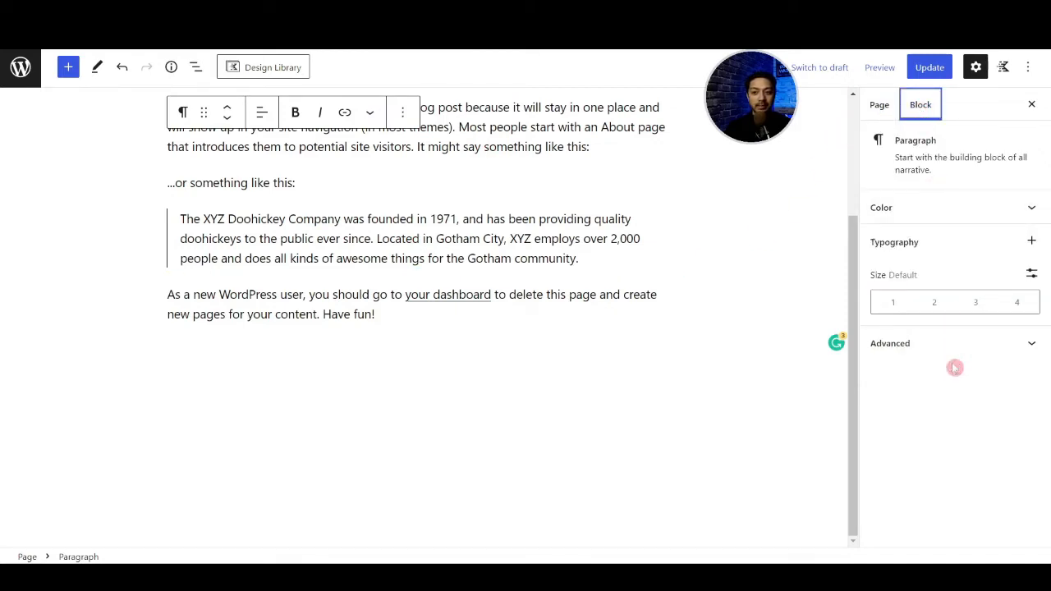
- Examine the style and typography settings of the first quote block and return to the page settings
{"action": "scroll", "coordinate": [460, 206], "scroll_direction": "up", "scroll_amount": 2}
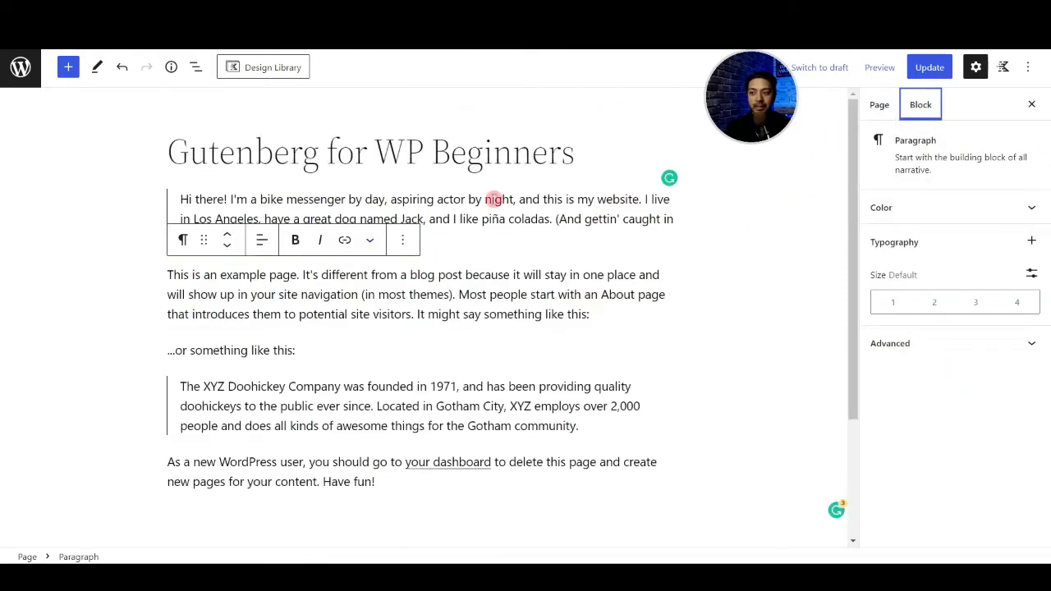
{"action": "left_click", "coordinate": [497, 205]}
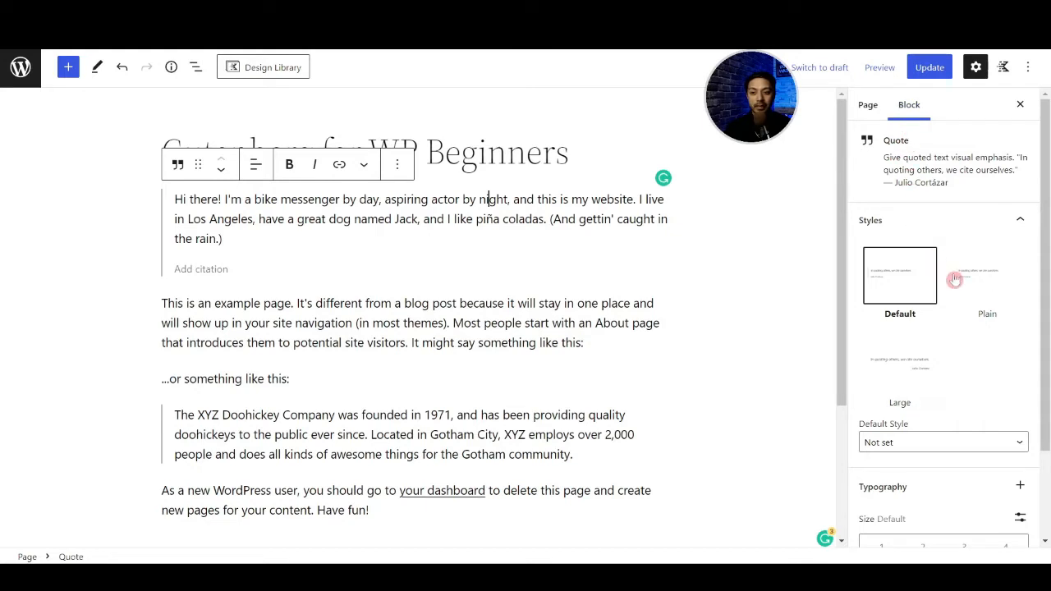
{"action": "scroll", "coordinate": [1004, 352], "scroll_direction": "down", "scroll_amount": 3}
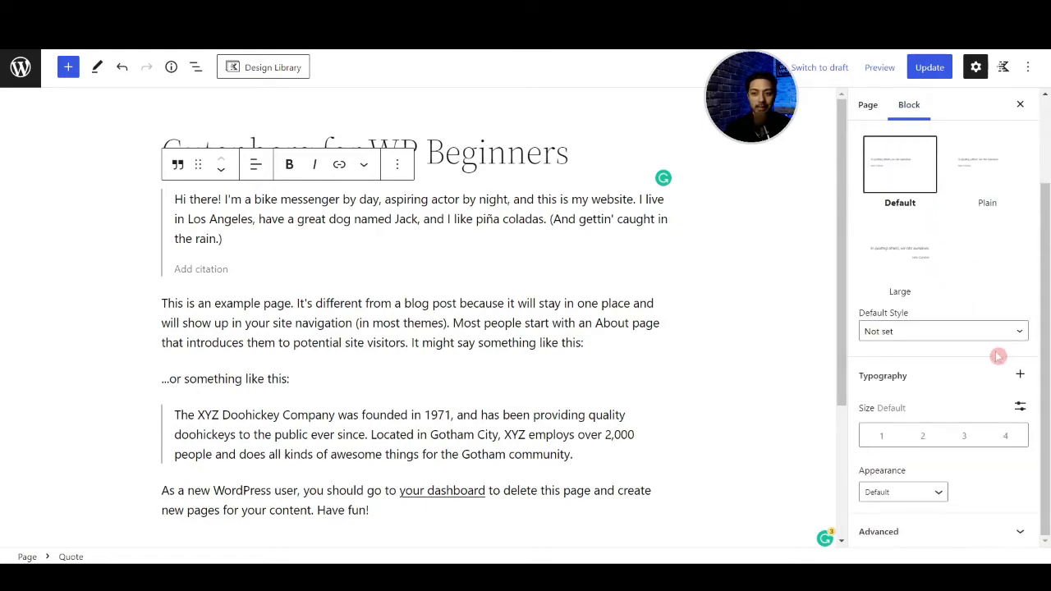
{"action": "scroll", "coordinate": [995, 357], "scroll_direction": "up", "scroll_amount": 3}
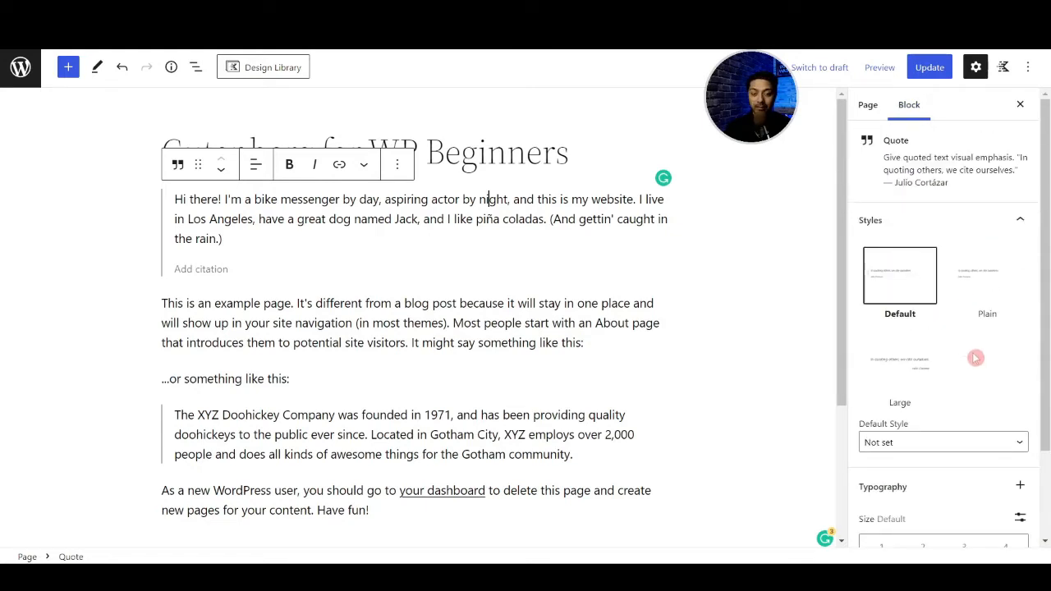
{"action": "left_click", "coordinate": [875, 105]}
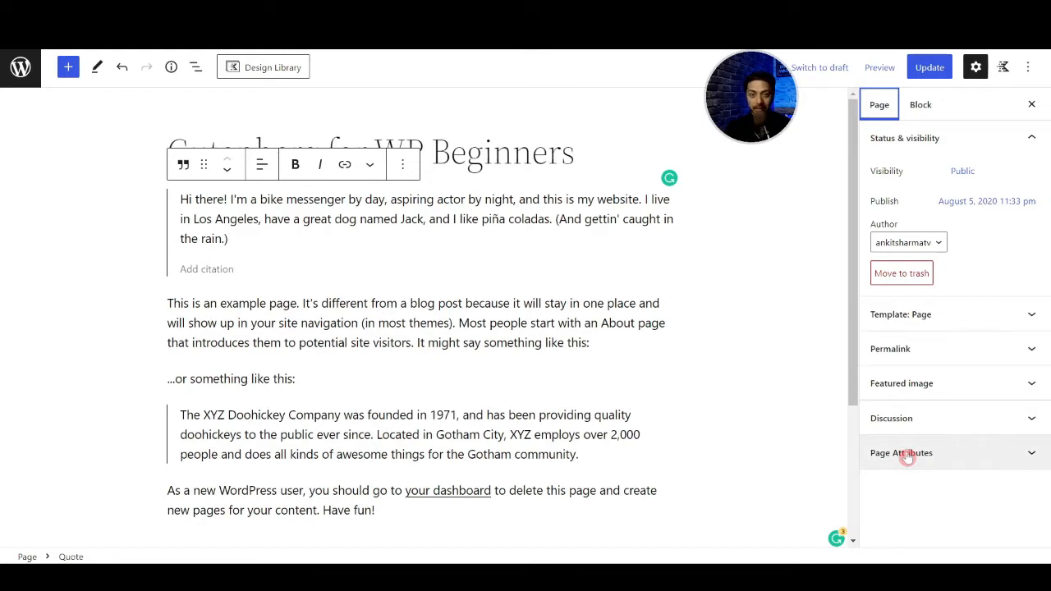
- Examine the page's visibility, template, permalink, featured image and discussion settings, collapsing the template, permalink and discussion sections after viewing them
{"action": "left_click", "coordinate": [962, 170]}
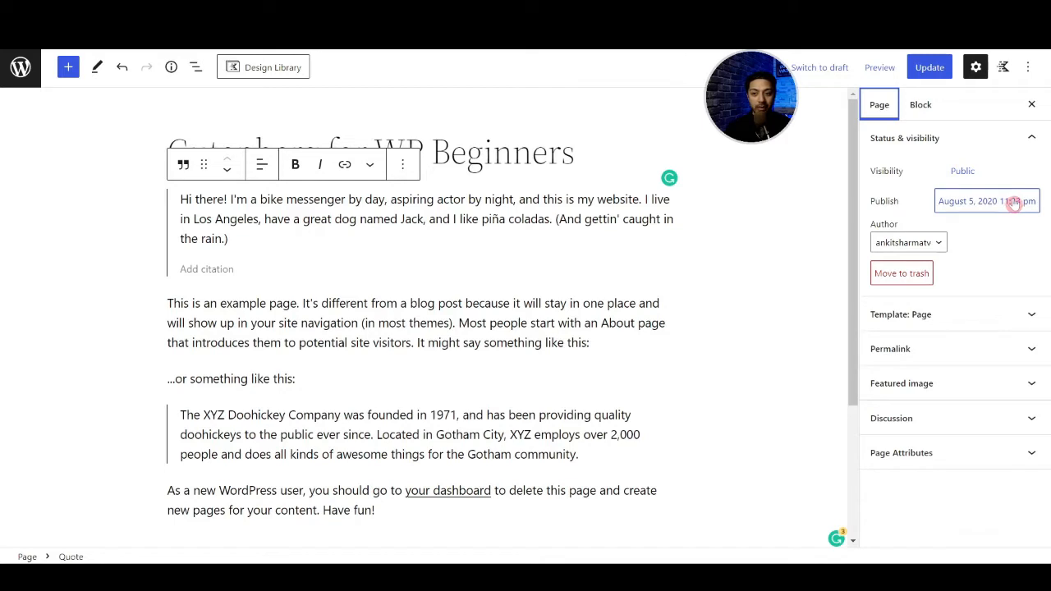
{"action": "left_click", "coordinate": [952, 316]}
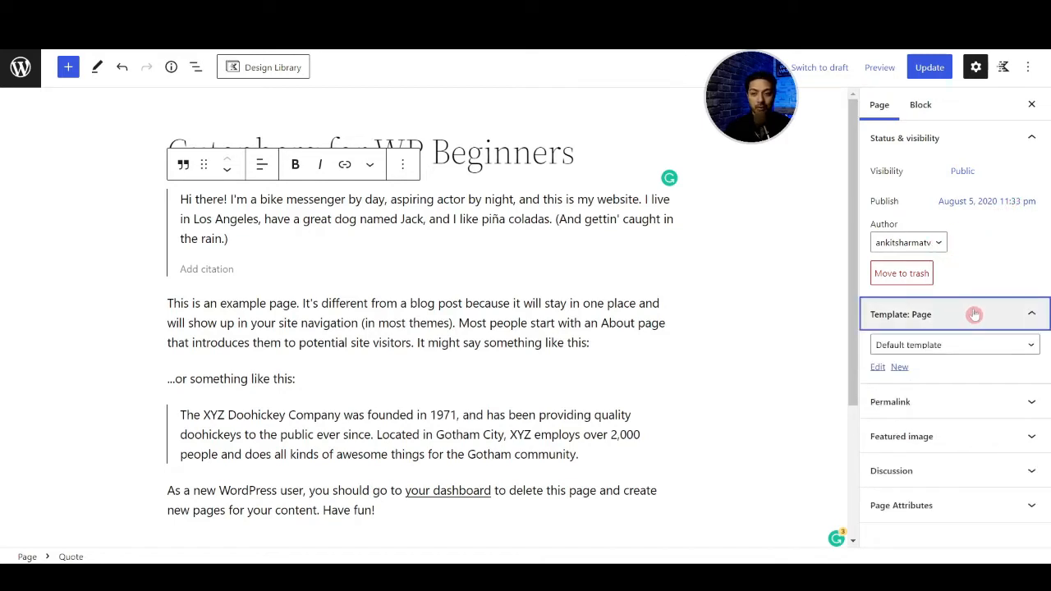
{"action": "left_click", "coordinate": [1030, 319]}
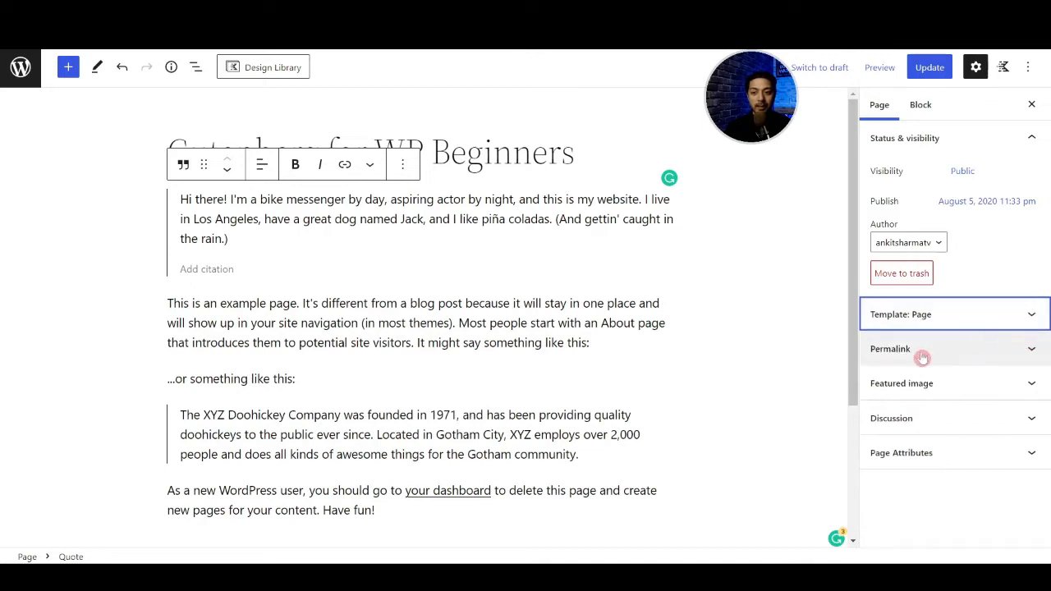
{"action": "left_click", "coordinate": [1032, 351]}
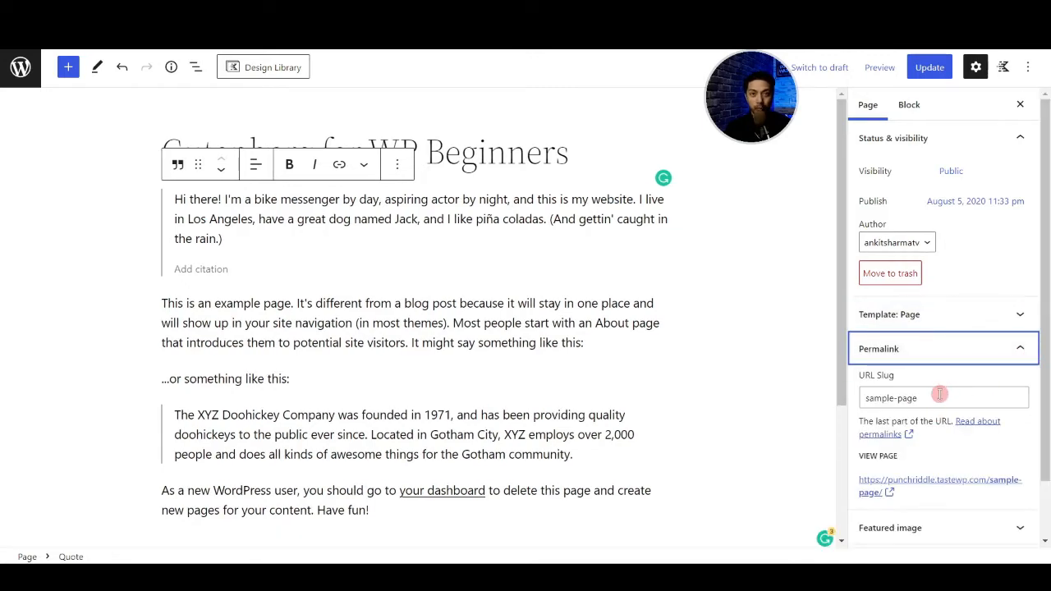
{"action": "left_click", "coordinate": [946, 358]}
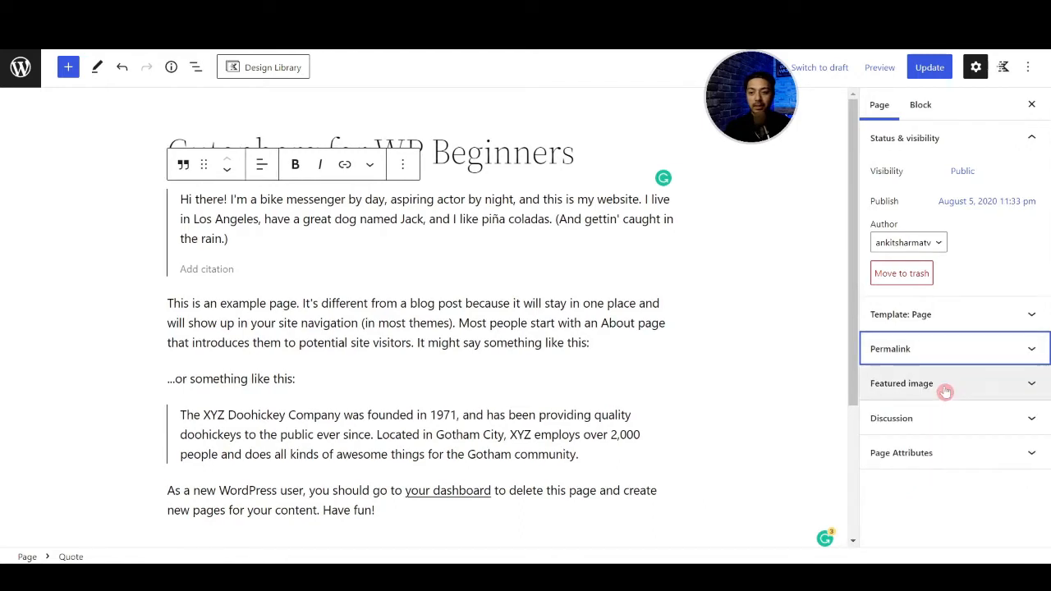
{"action": "left_click", "coordinate": [946, 392]}
{"action": "left_click", "coordinate": [916, 497]}
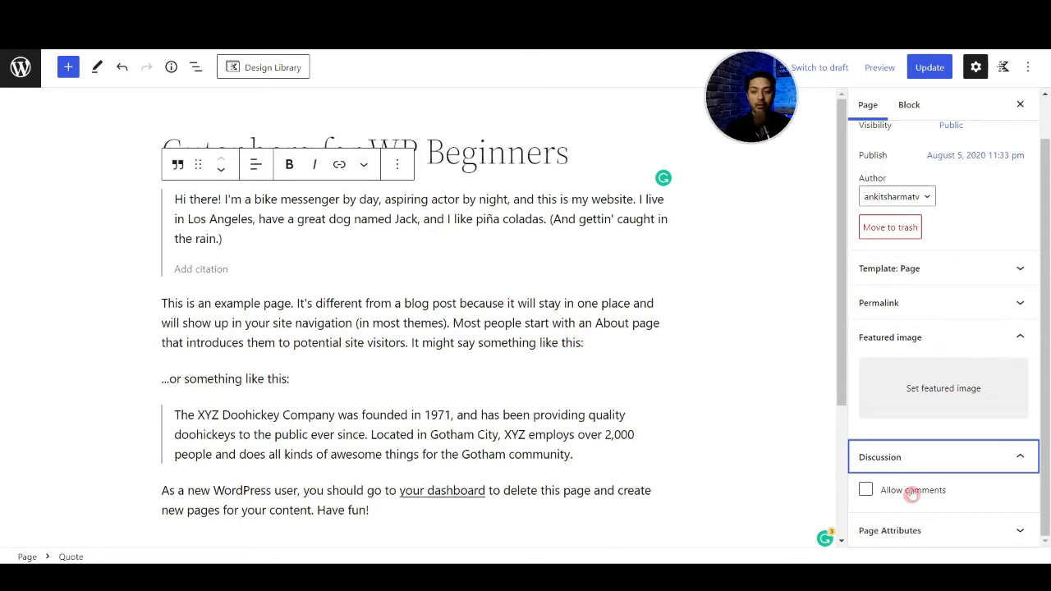
{"action": "left_click", "coordinate": [962, 462]}
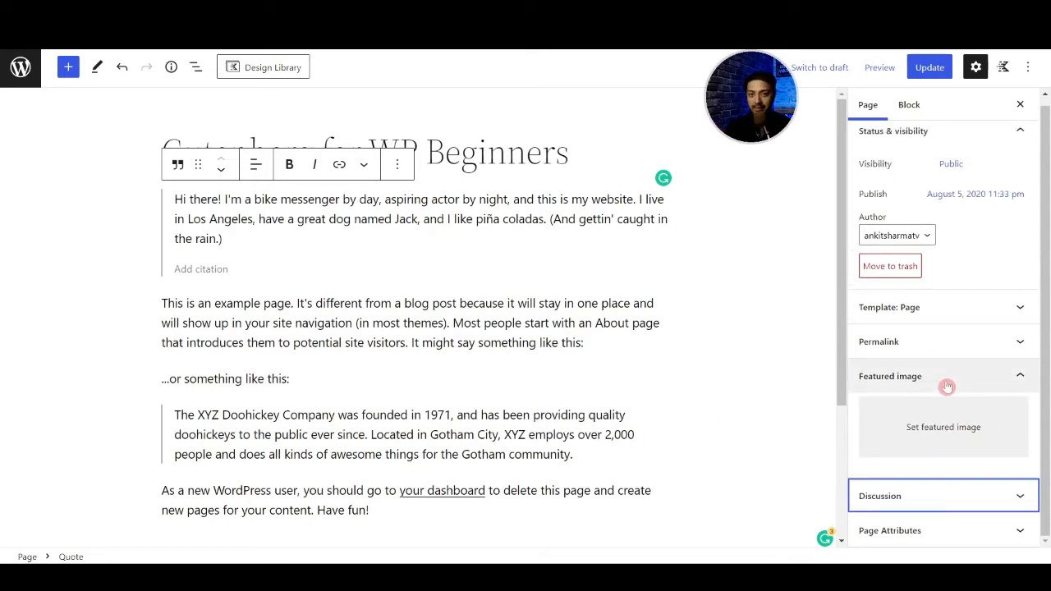
- Show the Kadence Blocks Controls and turn on Spotlight mode in the editor options
{"action": "left_click", "coordinate": [1006, 66]}
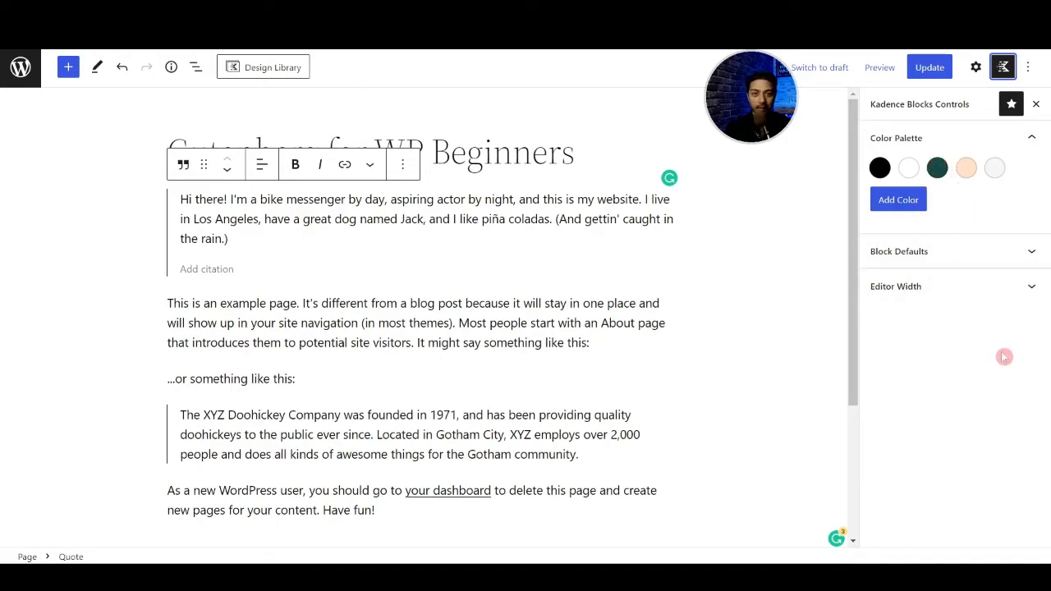
{"action": "left_click", "coordinate": [1027, 68]}
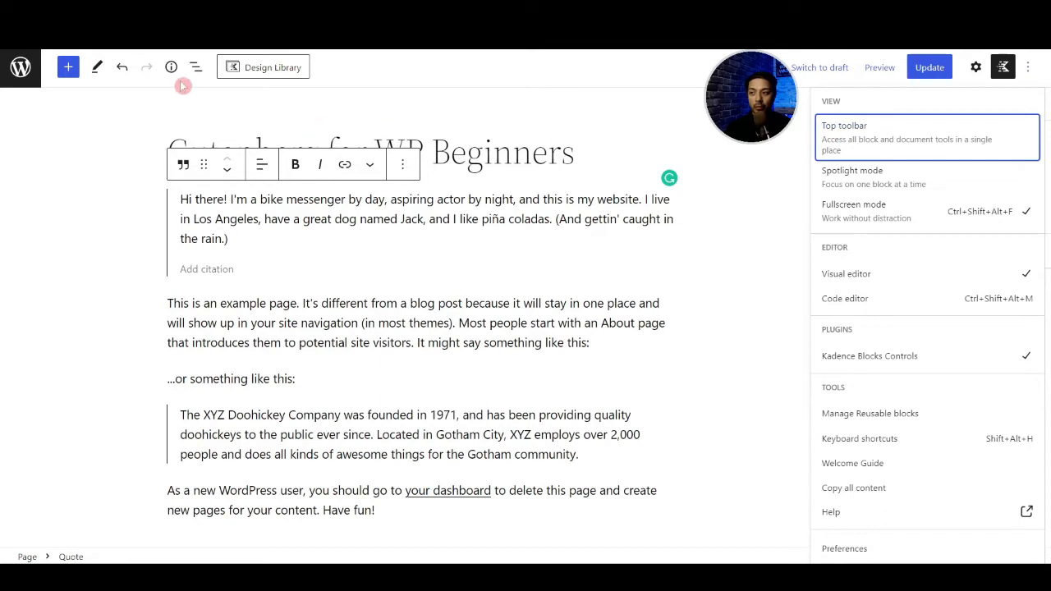
{"action": "left_click", "coordinate": [875, 188]}
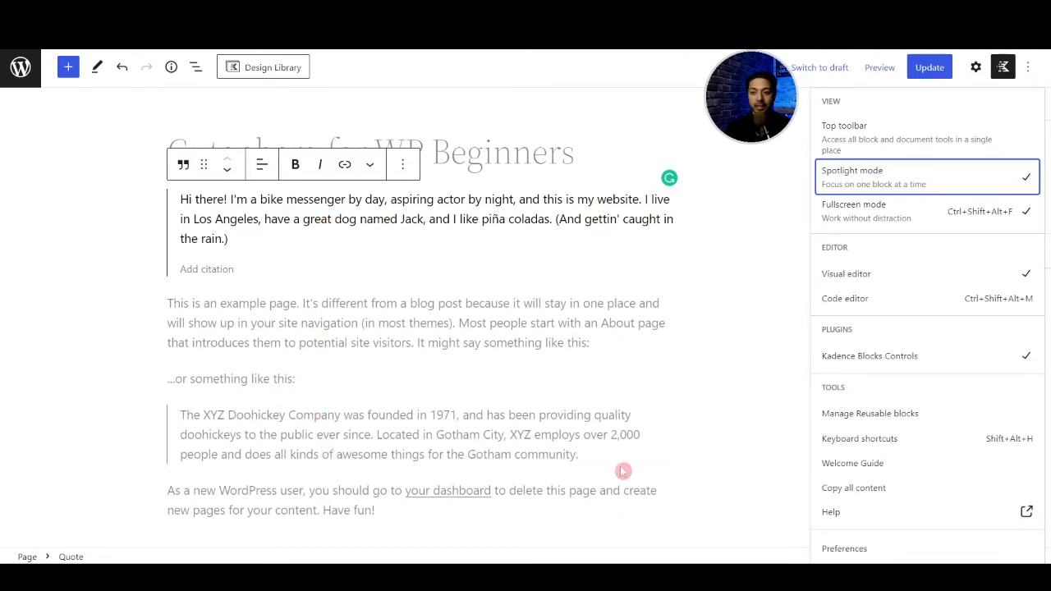
- Switch Fullscreen mode off and back on twice, viewing the Settings submenu of the admin menu while it is off
{"action": "left_click", "coordinate": [850, 215]}
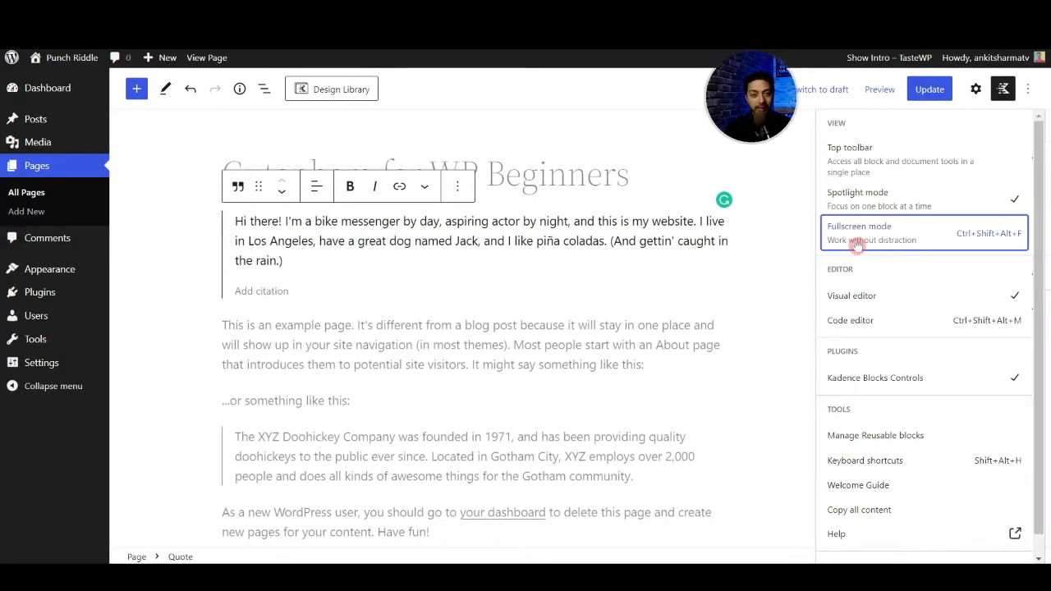
{"action": "left_click", "coordinate": [857, 238]}
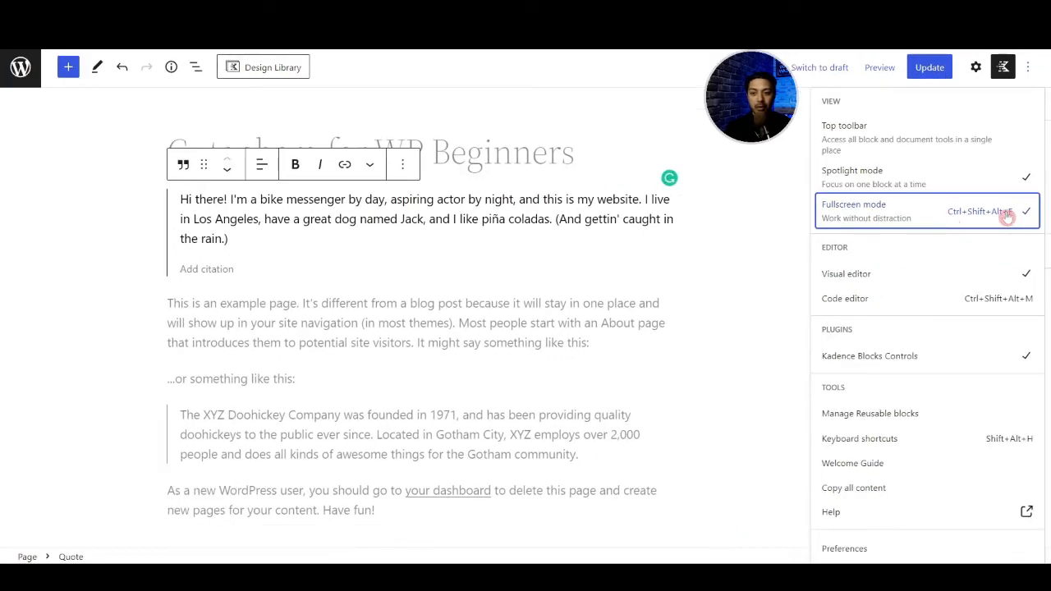
{"action": "left_click", "coordinate": [854, 218]}
{"action": "mouse_move", "coordinate": [51, 355]}
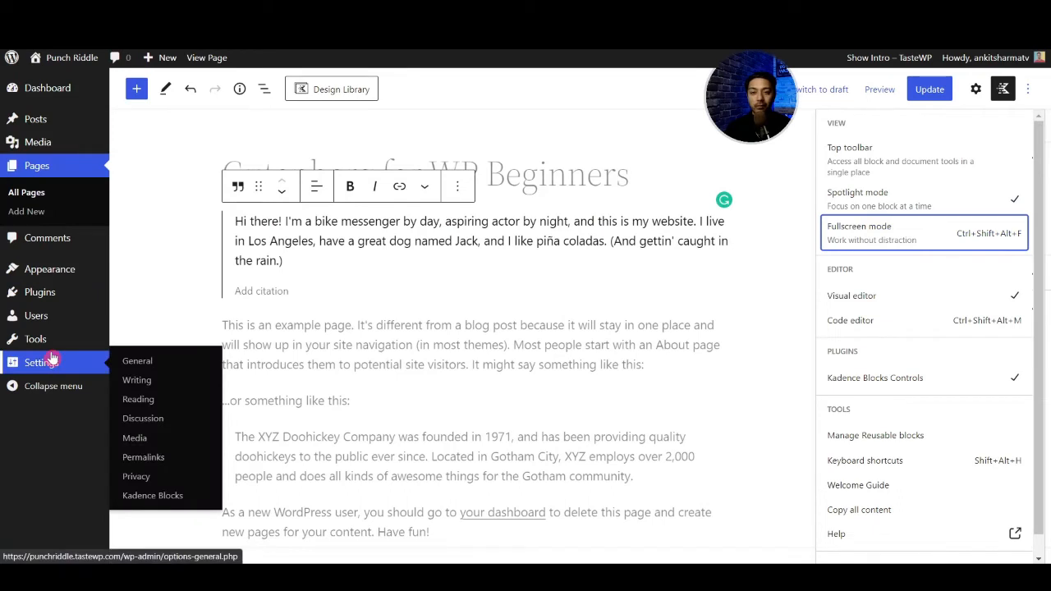
{"action": "left_click", "coordinate": [880, 233]}
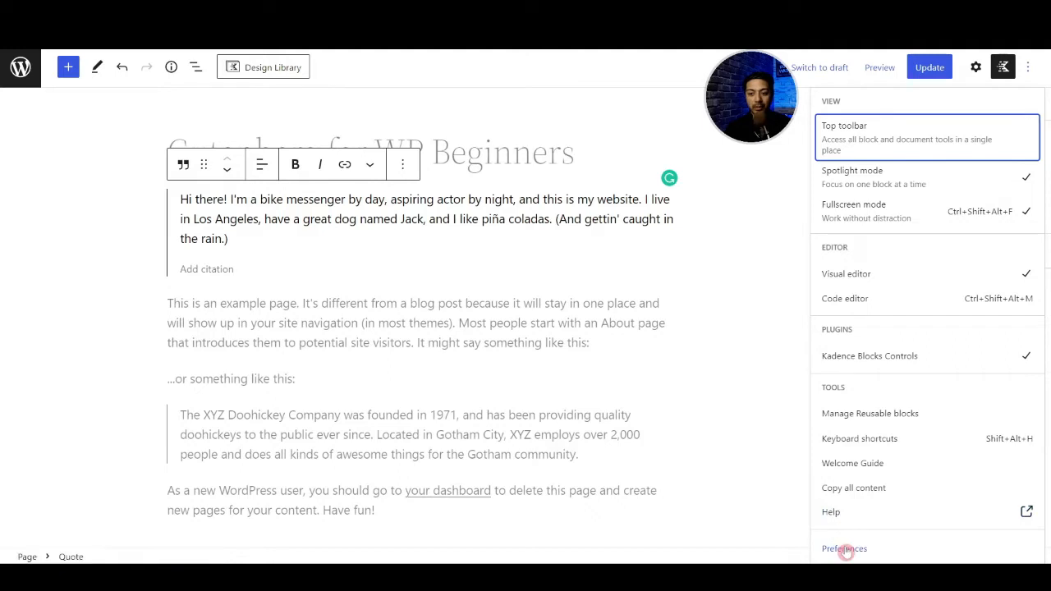
- Examine the General and Blocks preferences of the editor and leave the preferences and options
{"action": "left_click", "coordinate": [846, 550]}
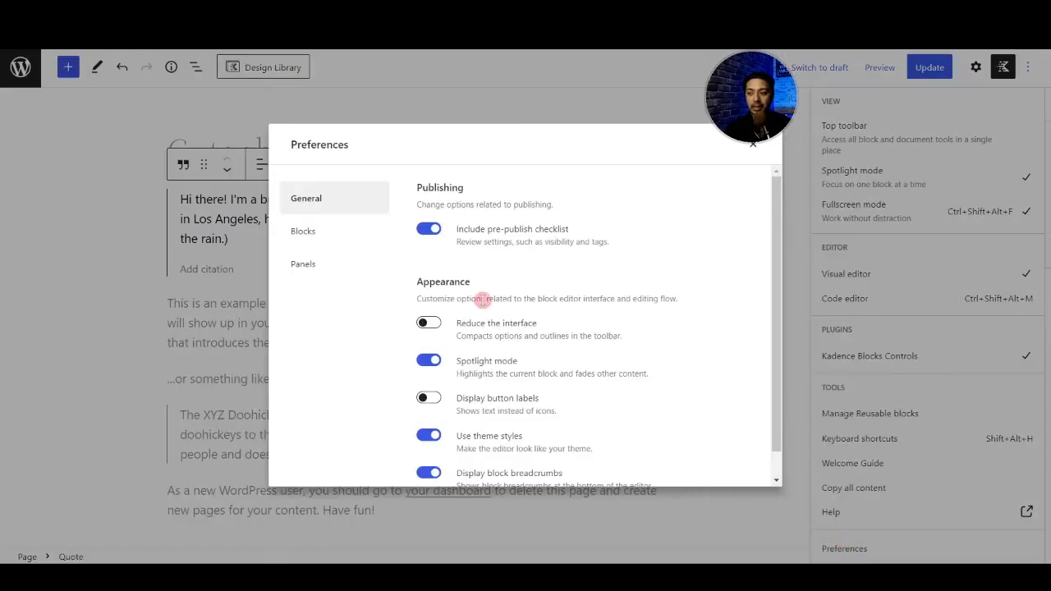
{"action": "left_click", "coordinate": [312, 237]}
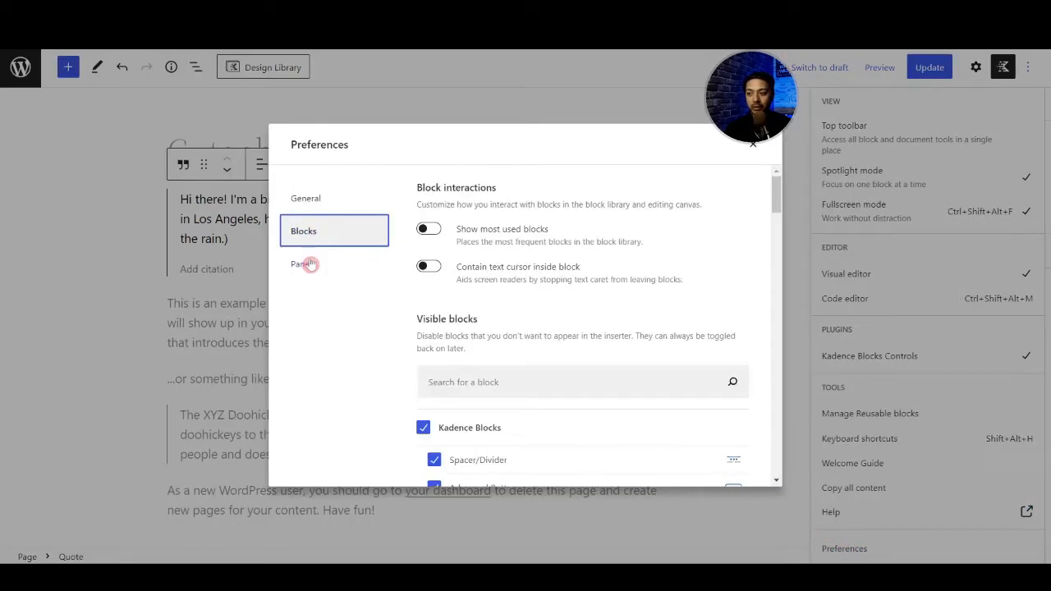
{"action": "scroll", "coordinate": [577, 279], "scroll_direction": "down", "scroll_amount": 5}
{"action": "scroll", "coordinate": [572, 282], "scroll_direction": "up", "scroll_amount": 5}
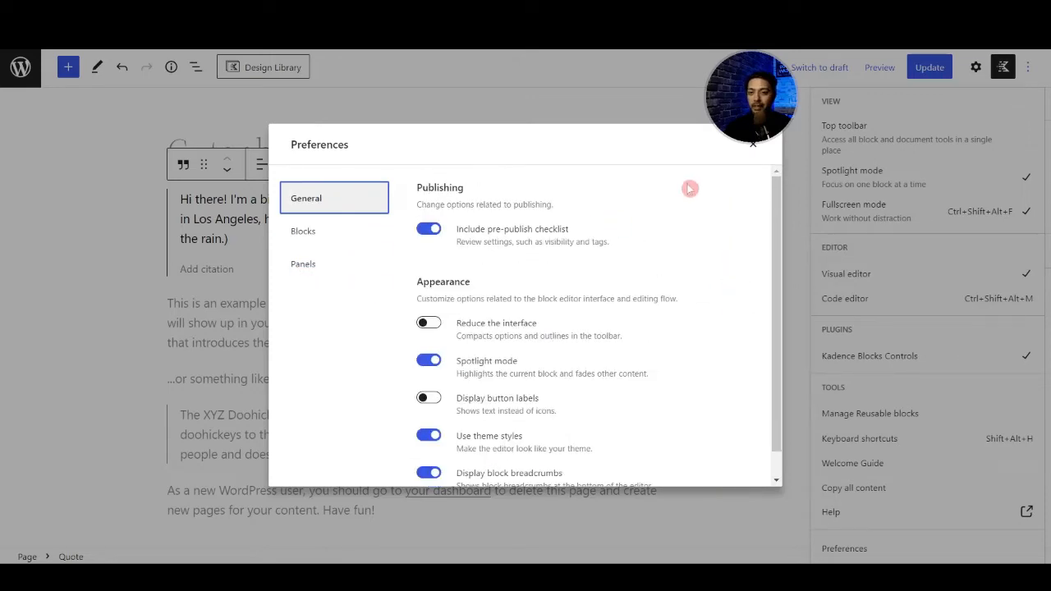
{"action": "left_click", "coordinate": [753, 145]}
{"action": "left_click", "coordinate": [738, 235]}
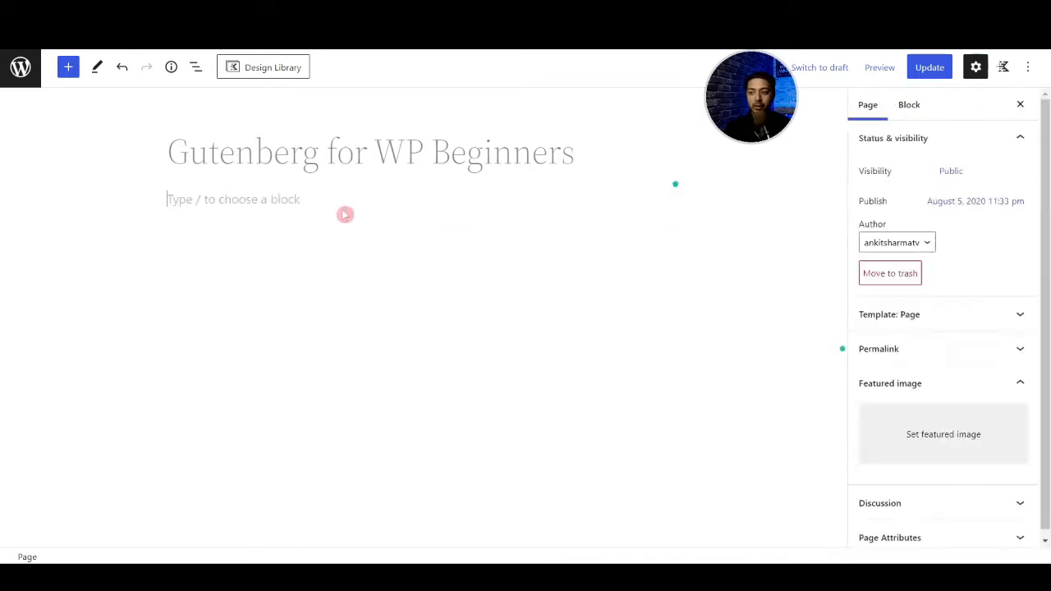
- Clear the page content, enter the paragraph "alskdjalksdnlknlnk" and start an empty paragraph below it
{"action": "left_click", "coordinate": [345, 214]}
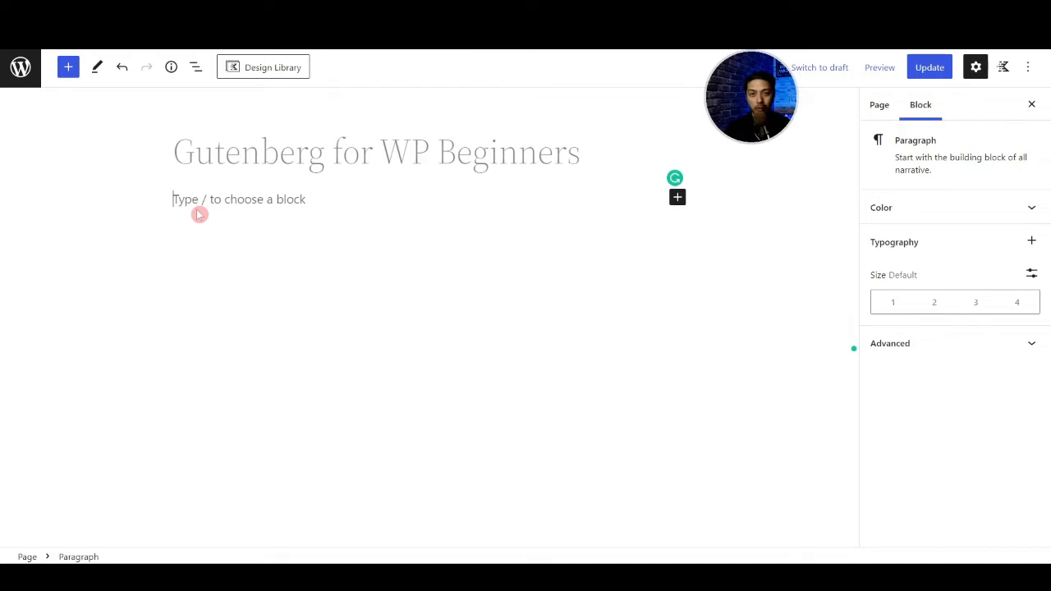
{"action": "type", "text": "alskdjalksdnlknlnk"}
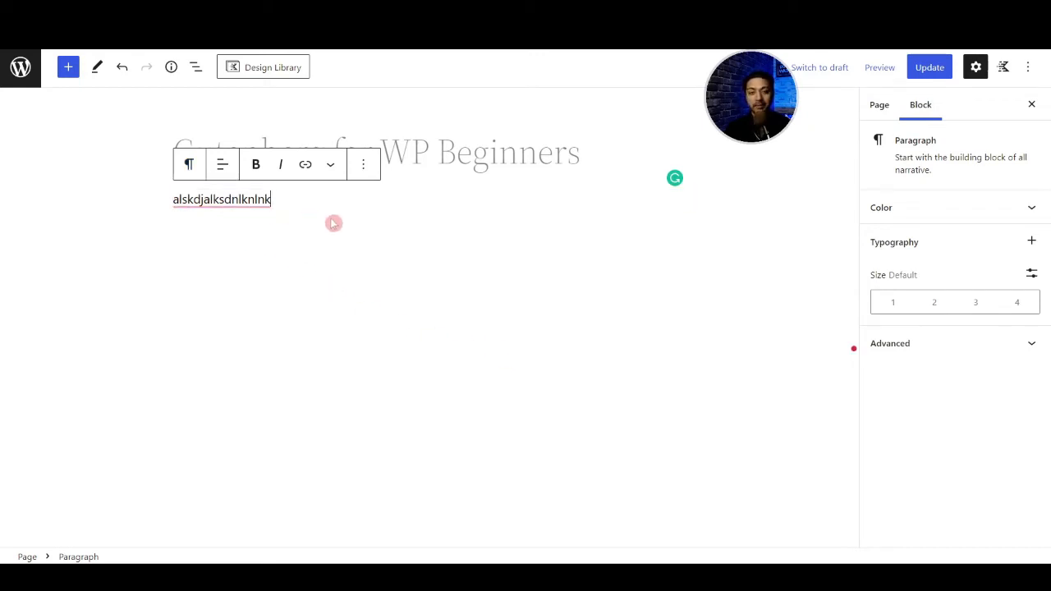
{"action": "key", "text": "Return"}
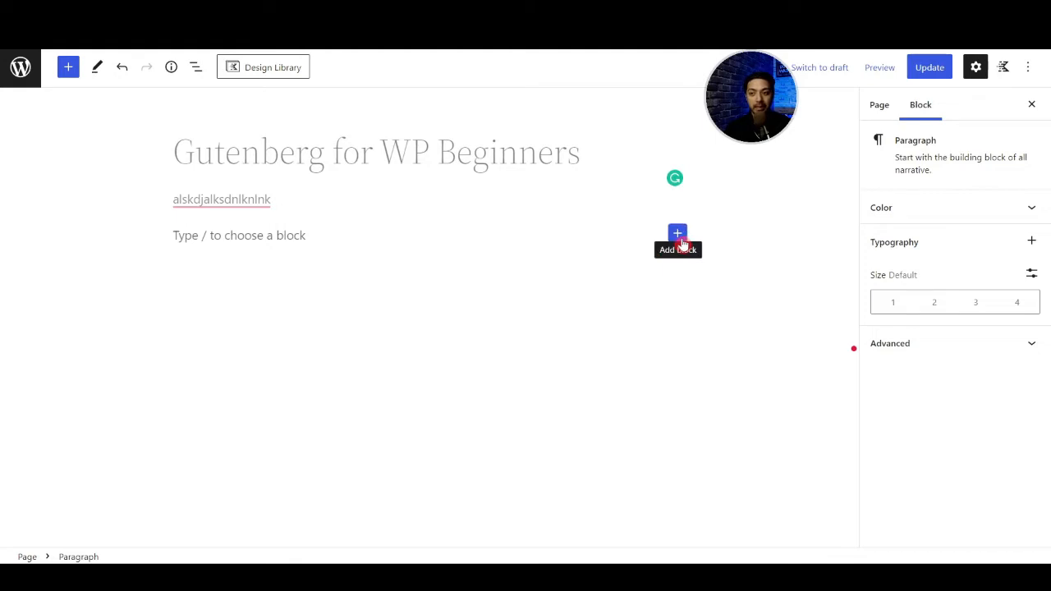
- Browse the full block library from the empty paragraph, looking through the Kadence, text and media blocks
{"action": "left_click", "coordinate": [681, 242]}
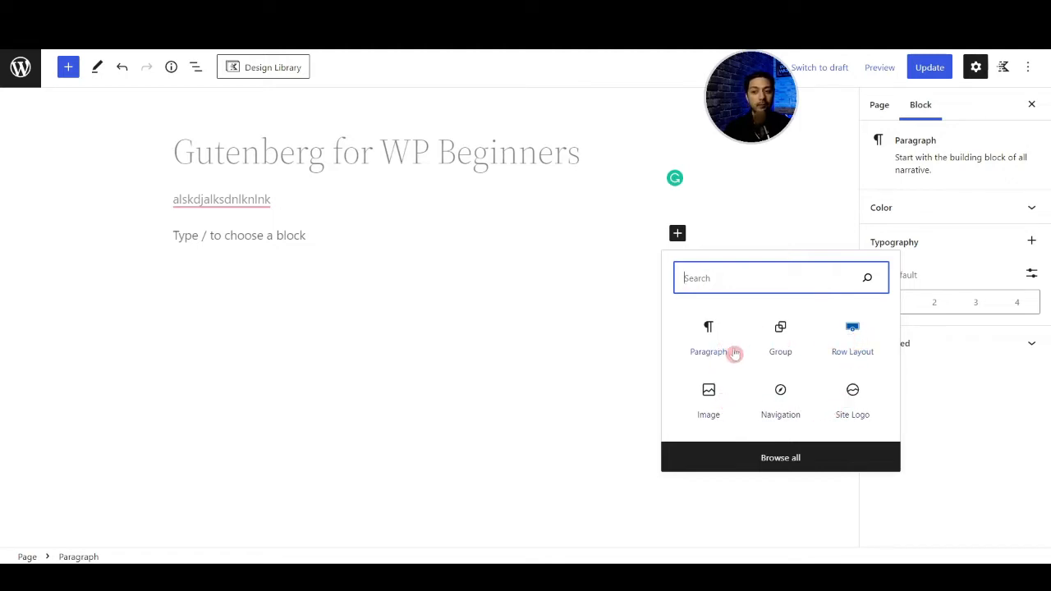
{"action": "left_click", "coordinate": [802, 463]}
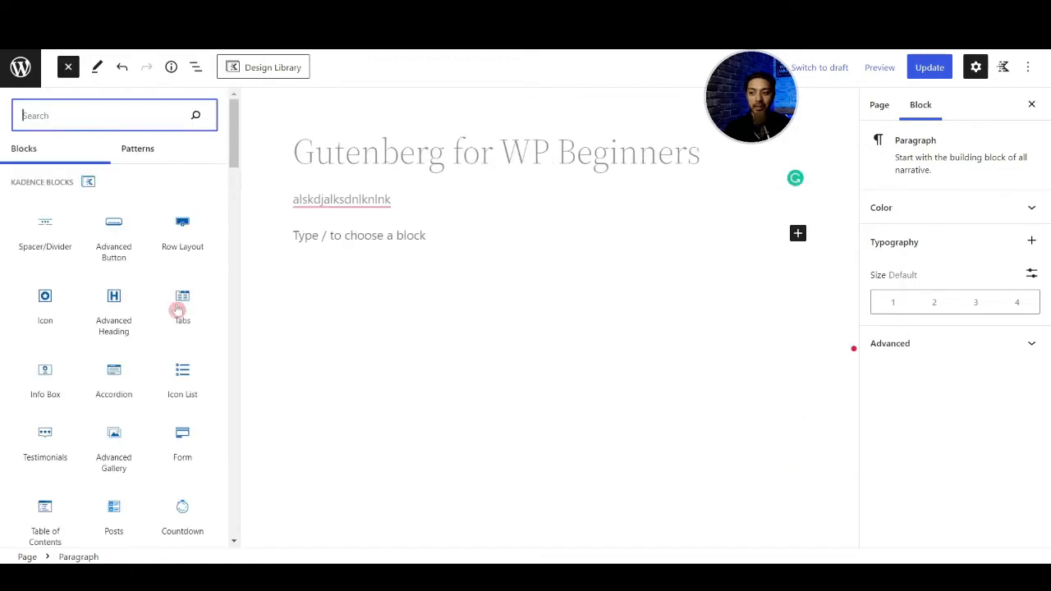
{"action": "mouse_move", "coordinate": [136, 256]}
{"action": "scroll", "coordinate": [131, 259], "scroll_direction": "down", "scroll_amount": 10}
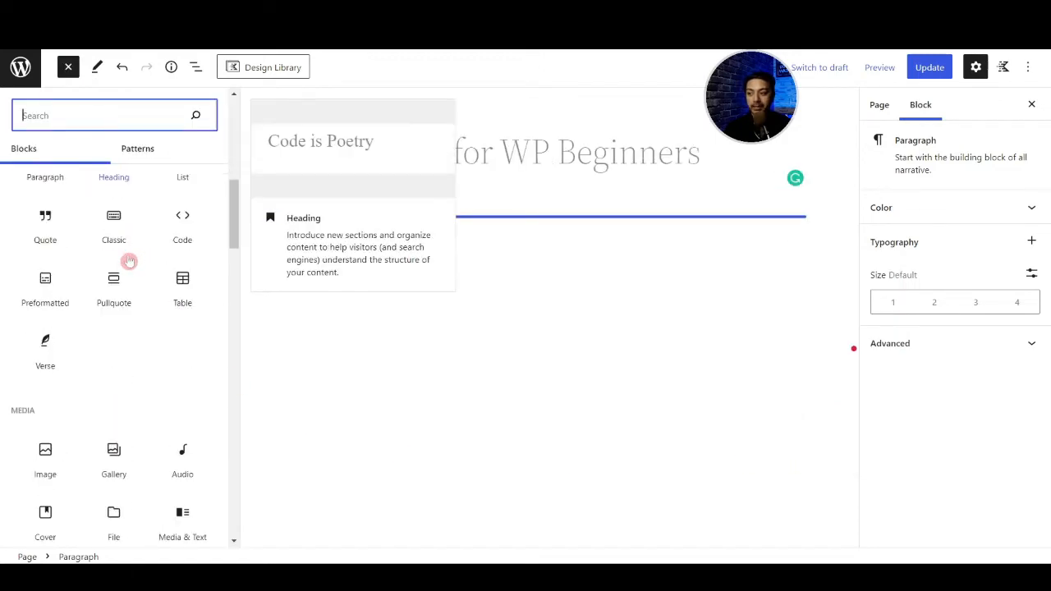
{"action": "scroll", "coordinate": [132, 263], "scroll_direction": "down", "scroll_amount": 1}
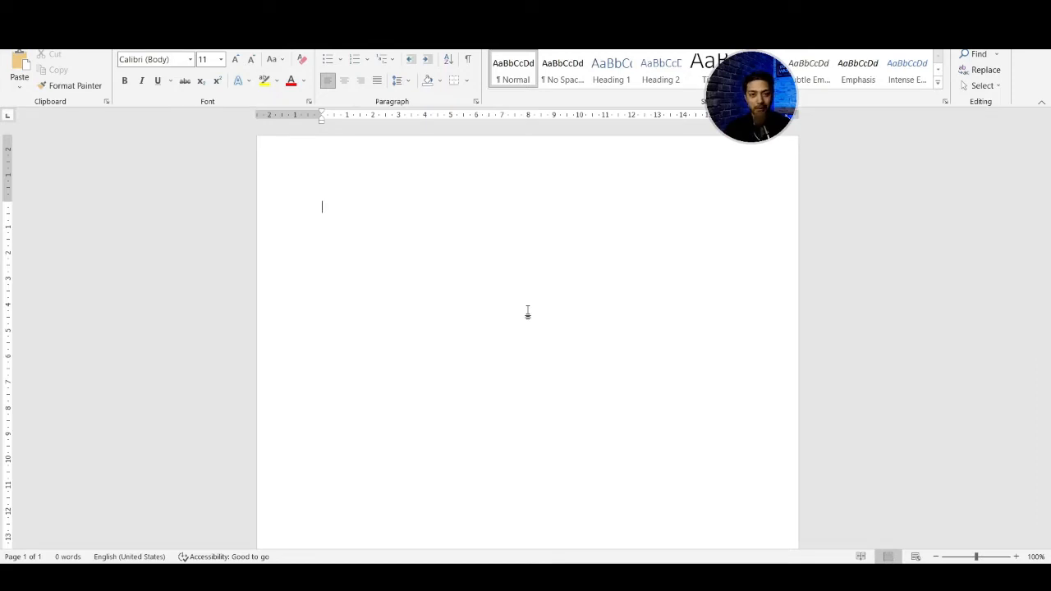
- In Microsoft Word, enter "sldkfjlsdkjflskdjf" and insert a table with two columns and one row below it
{"action": "type", "text": "sldkfjlsdkjflskdjf"}
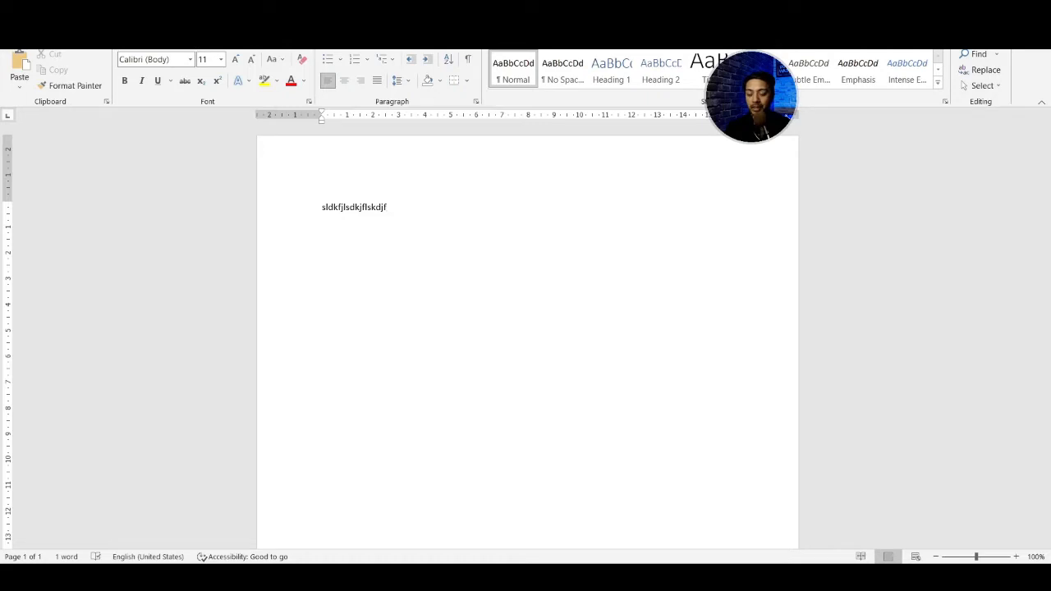
{"action": "key", "text": "Return"}
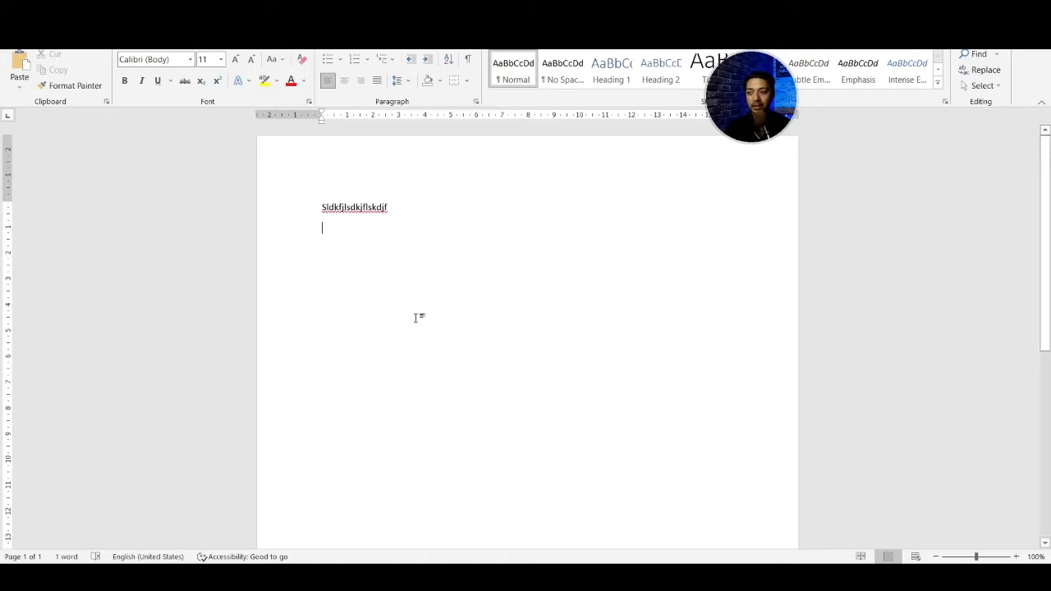
{"action": "left_click", "coordinate": [92, 38]}
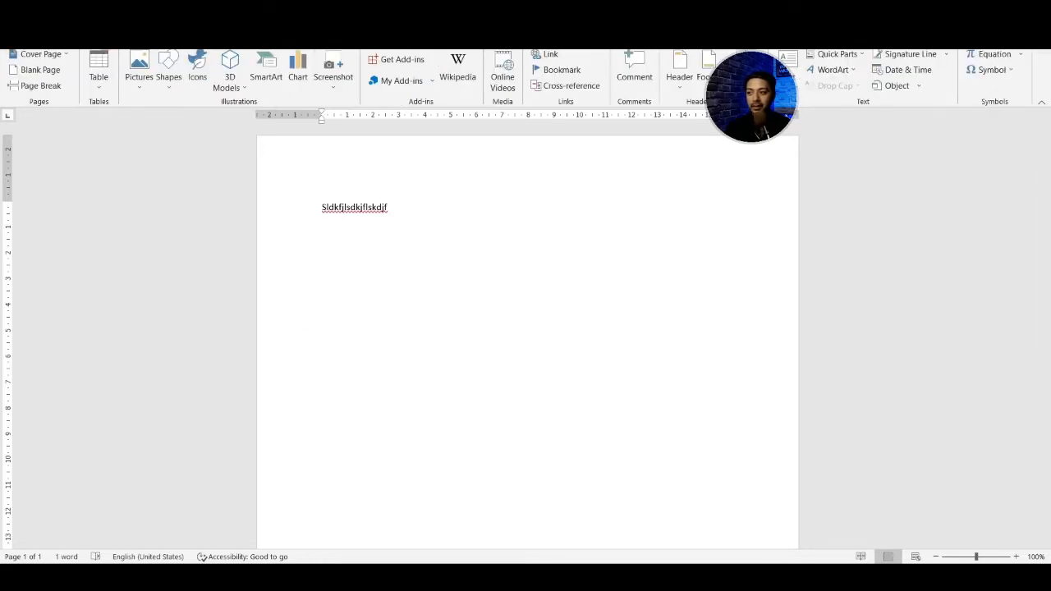
{"action": "left_click", "coordinate": [99, 72]}
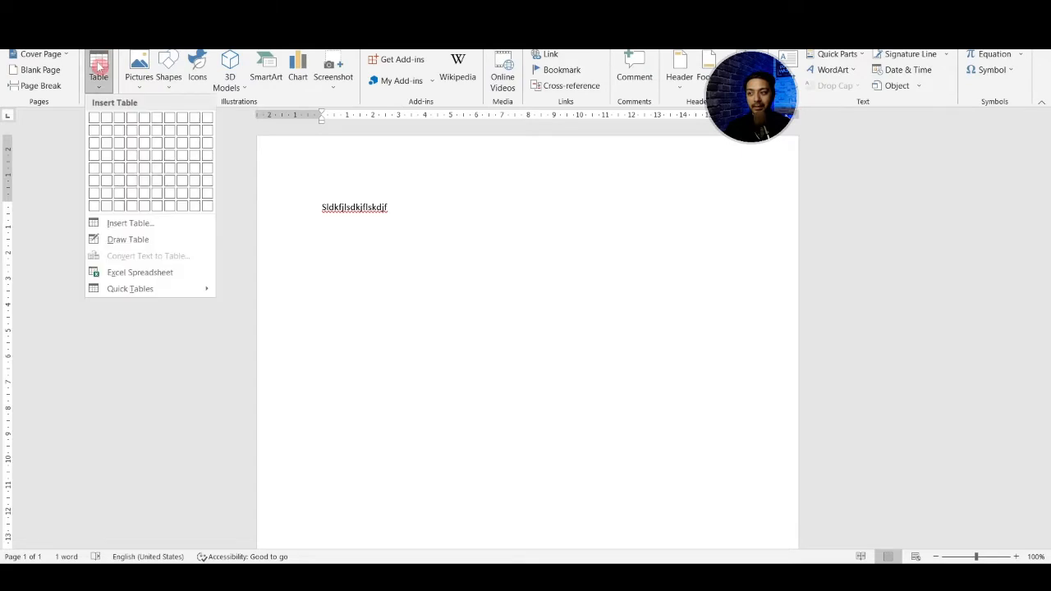
{"action": "left_click", "coordinate": [109, 121]}
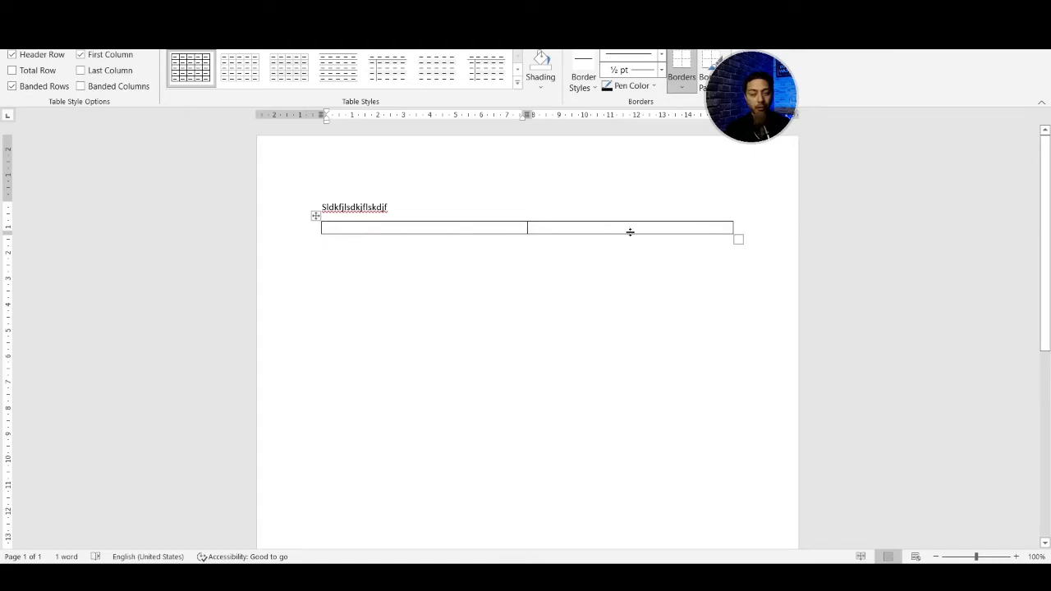
- Paste the burger photo into the table's first cell, shrink it to leave room for the second cell, and place the cursor there
{"action": "left_click", "coordinate": [579, 228]}
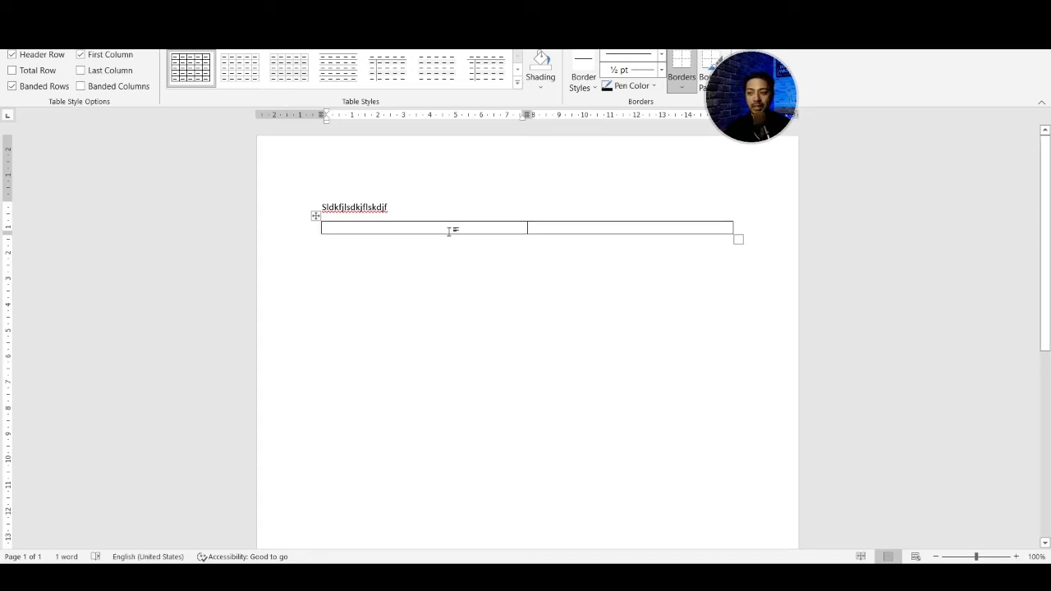
{"action": "left_click", "coordinate": [557, 302]}
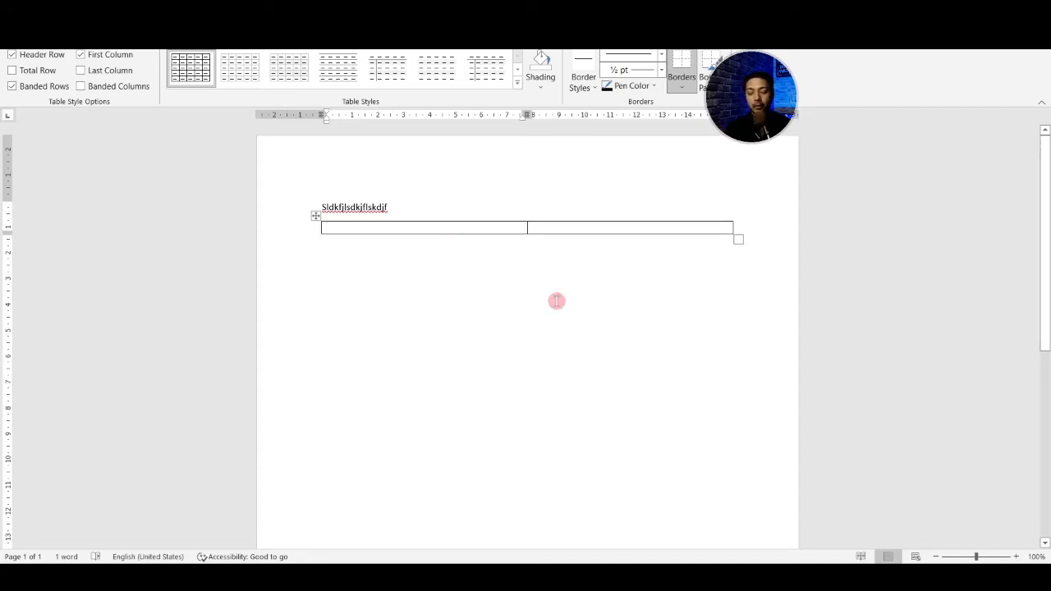
{"action": "key", "text": "ctrl+v"}
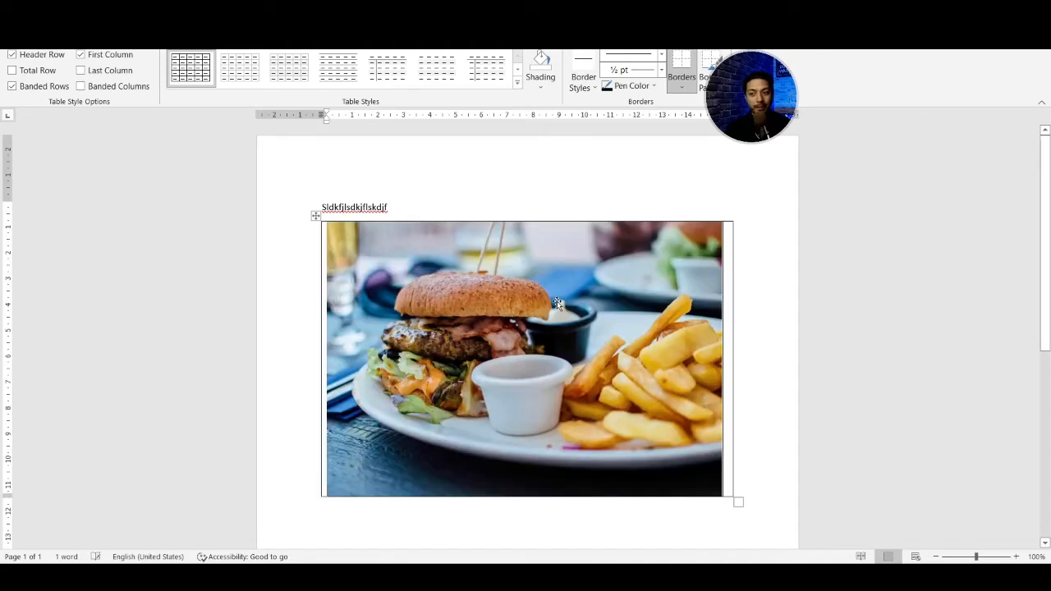
{"action": "left_click", "coordinate": [557, 303]}
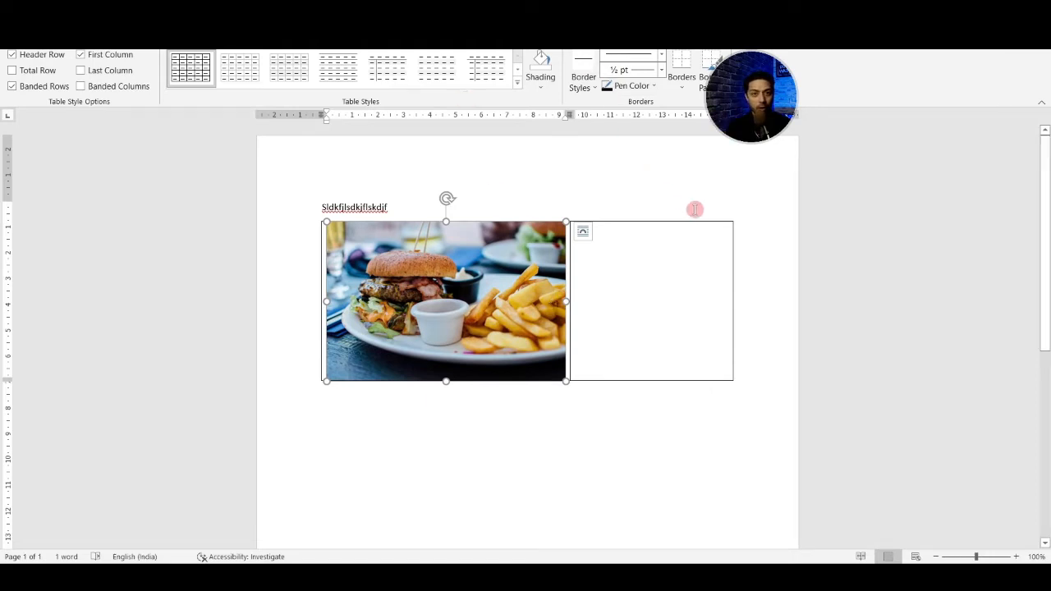
{"action": "left_click", "coordinate": [699, 280]}
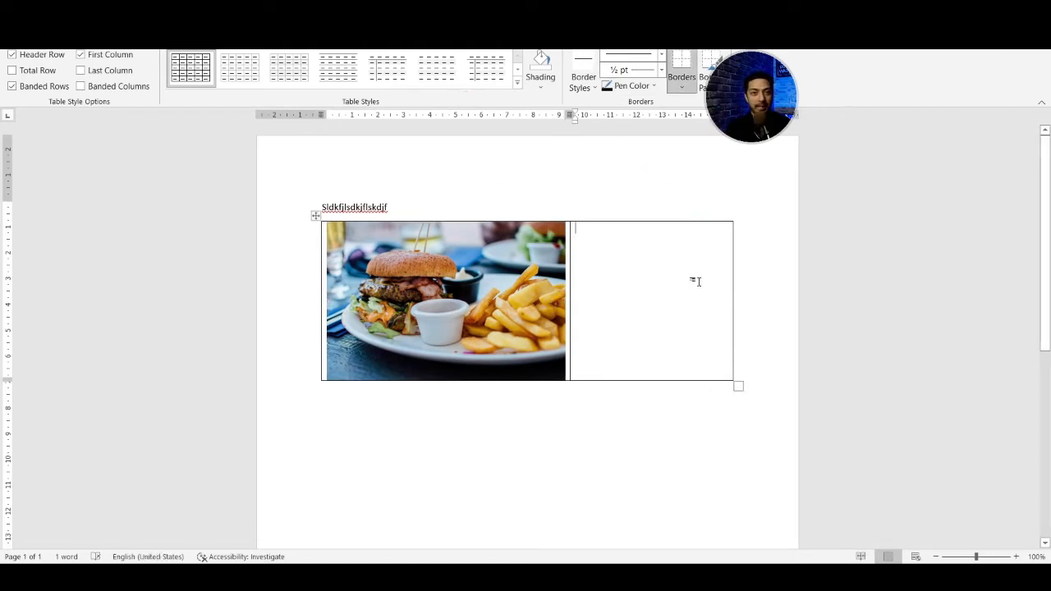
- Enter "dslfkjsldkfjsldk" in the second cell of the Word table, beside the burger photo
{"action": "type", "text": "dslfkjsldkfjsldk"}
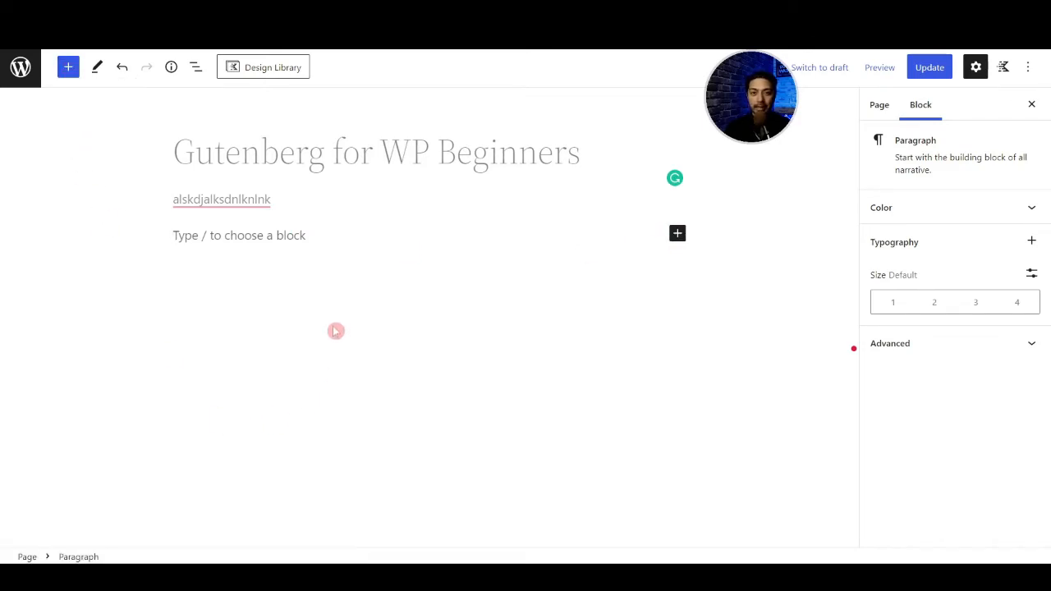
- Back in the WordPress editor, insert a Row Layout block in the empty paragraph with the Two: Equal layout
{"action": "type", "text": "/"}
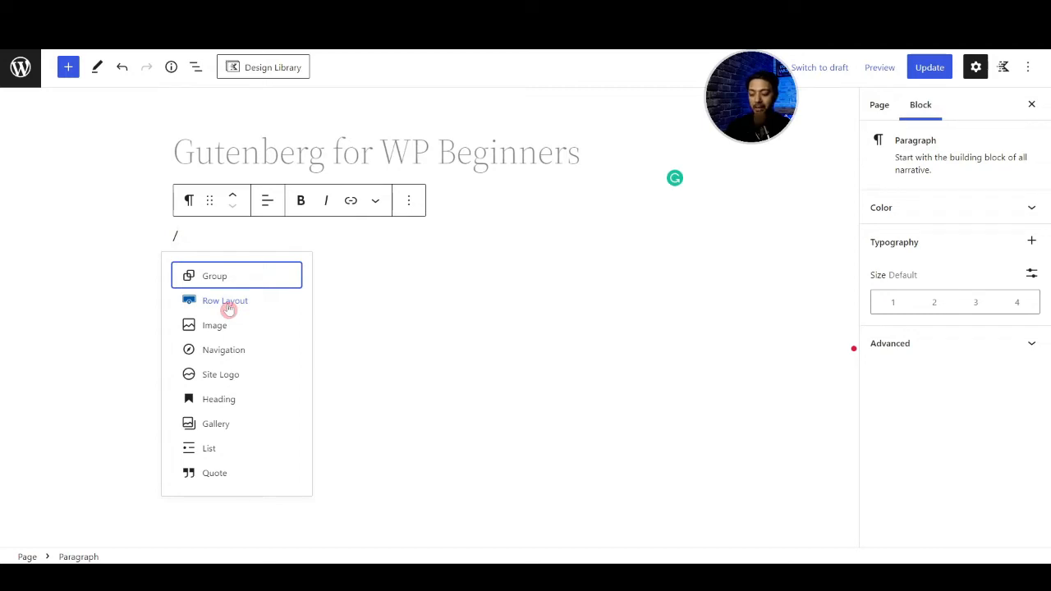
{"action": "type", "text": "row"}
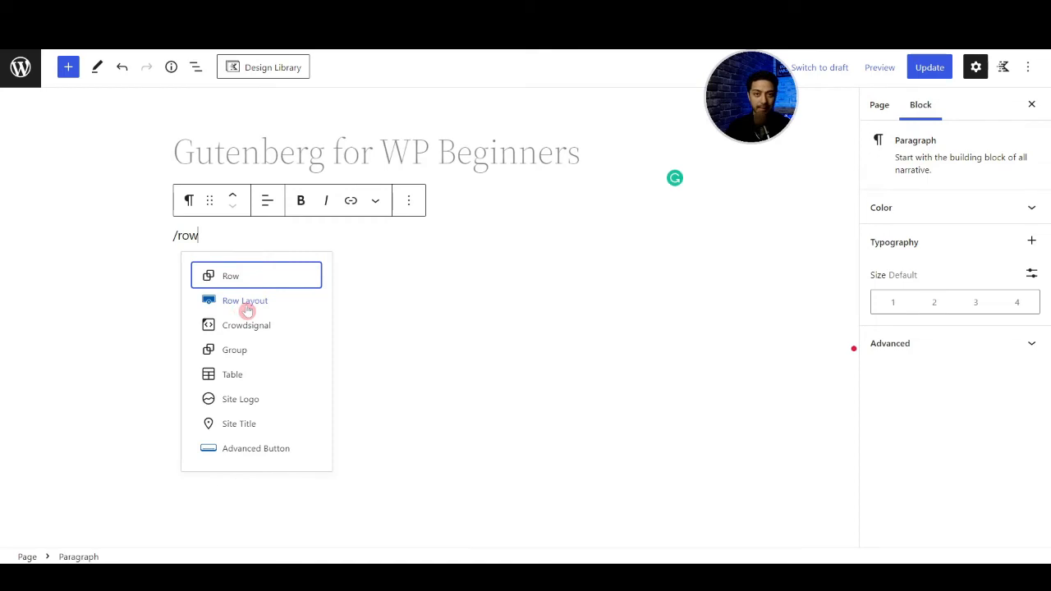
{"action": "left_click", "coordinate": [246, 302]}
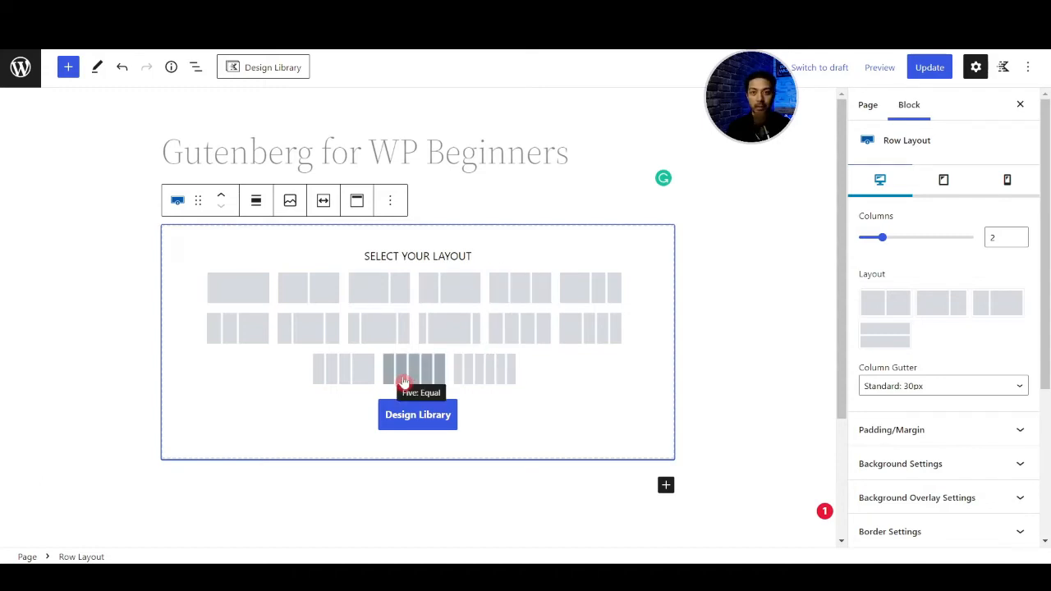
{"action": "left_click", "coordinate": [321, 296]}
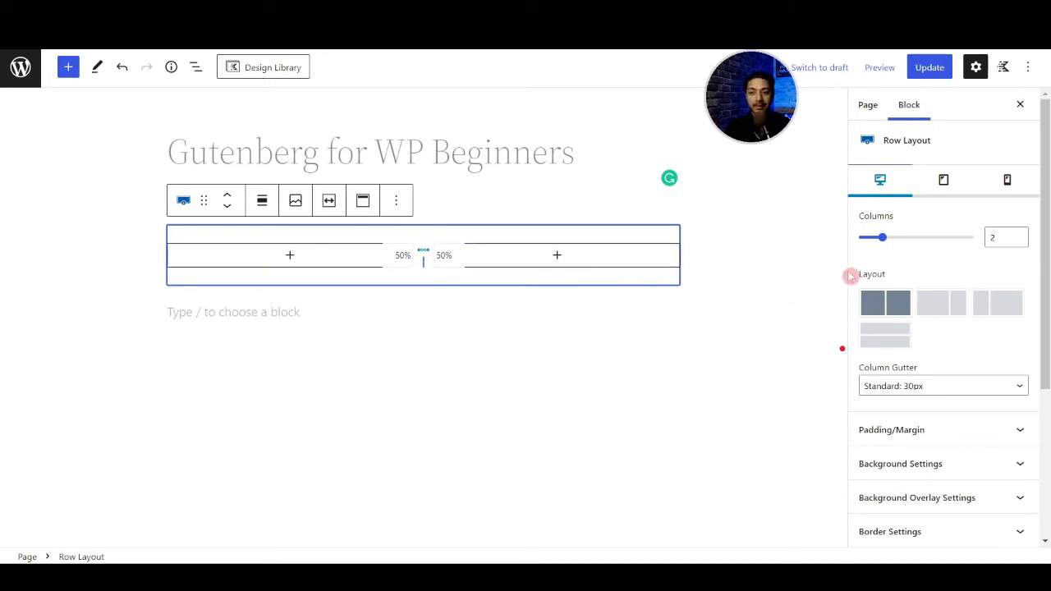
- Try the row's 66.67/33.33 and 33.37/66.63 column layouts, and return it to two equal 50% columns
{"action": "left_click", "coordinate": [939, 317]}
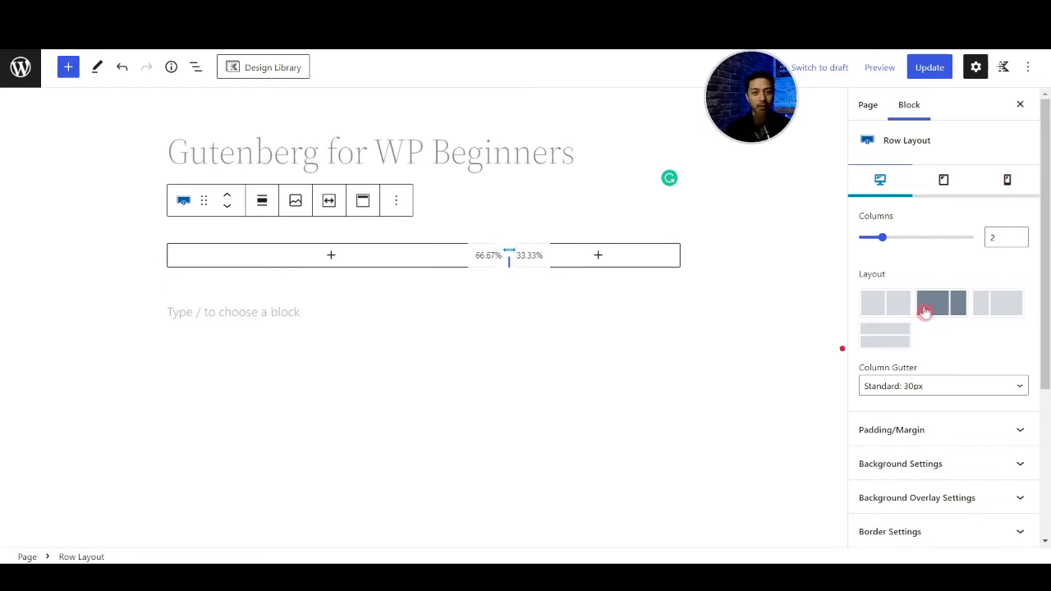
{"action": "left_click", "coordinate": [990, 309]}
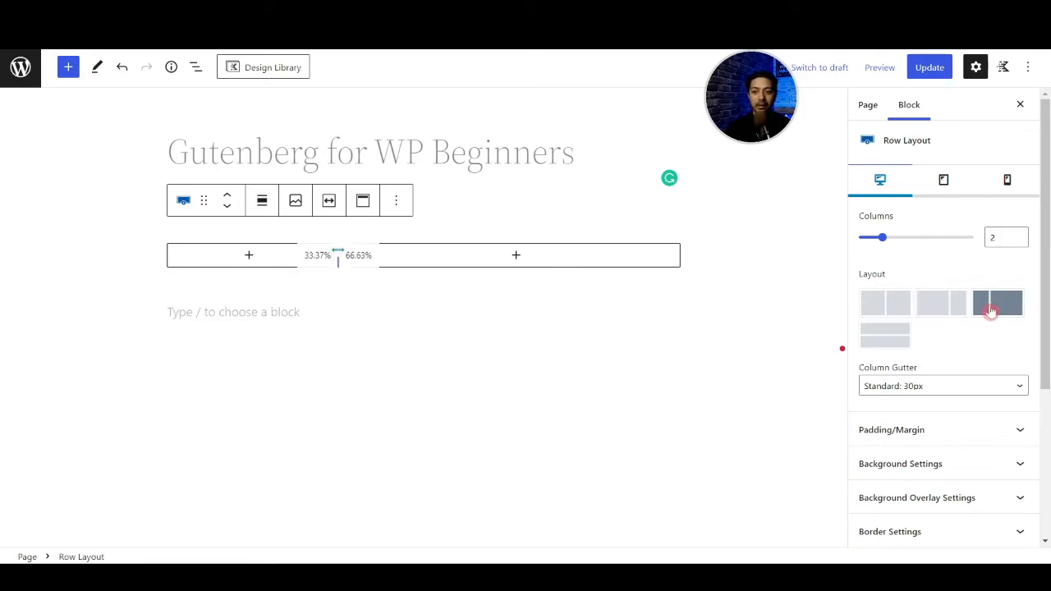
{"action": "left_click", "coordinate": [511, 257]}
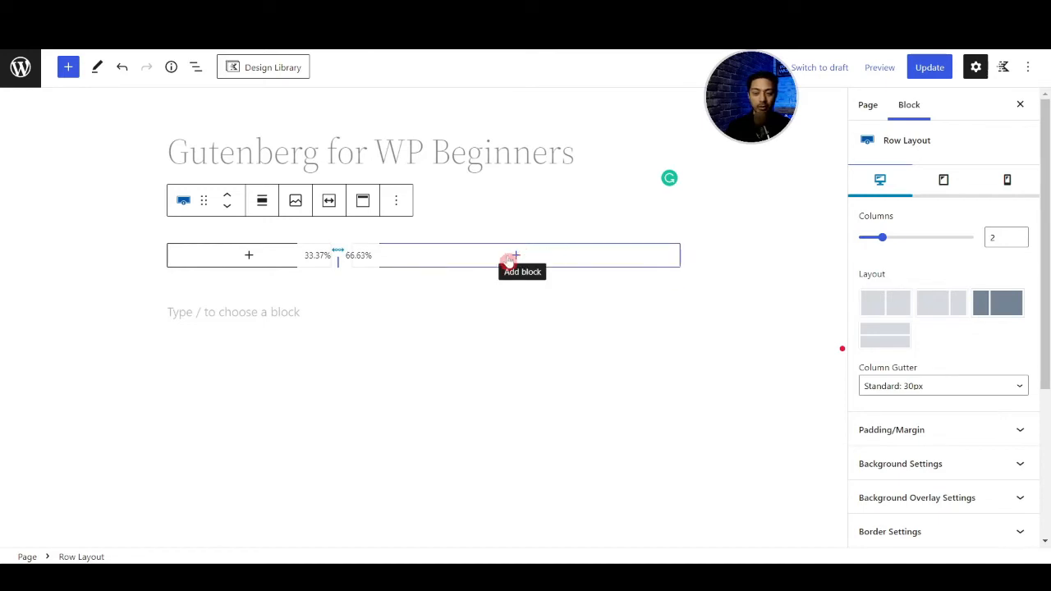
{"action": "left_click", "coordinate": [886, 308]}
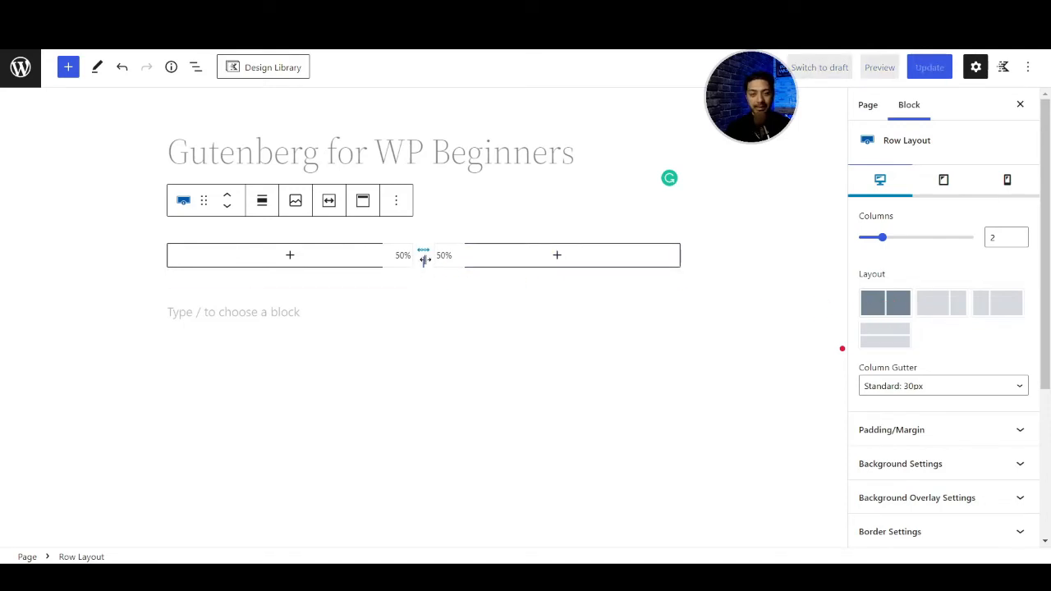
{"action": "mouse_move", "coordinate": [425, 260]}
{"action": "left_mouse_down"}
{"action": "mouse_move", "coordinate": [350, 257]}
{"action": "mouse_move", "coordinate": [421, 257]}
{"action": "left_mouse_up"}
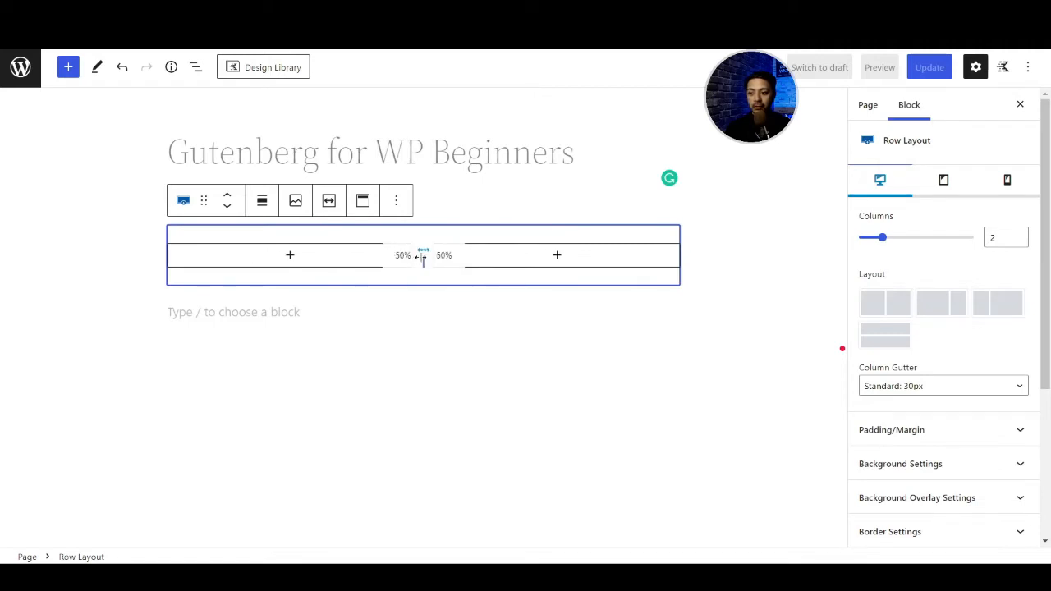
- Add an Image block to the row's first column and fill it with Healthy-Steak.jpg from the media library
{"action": "left_click", "coordinate": [290, 258]}
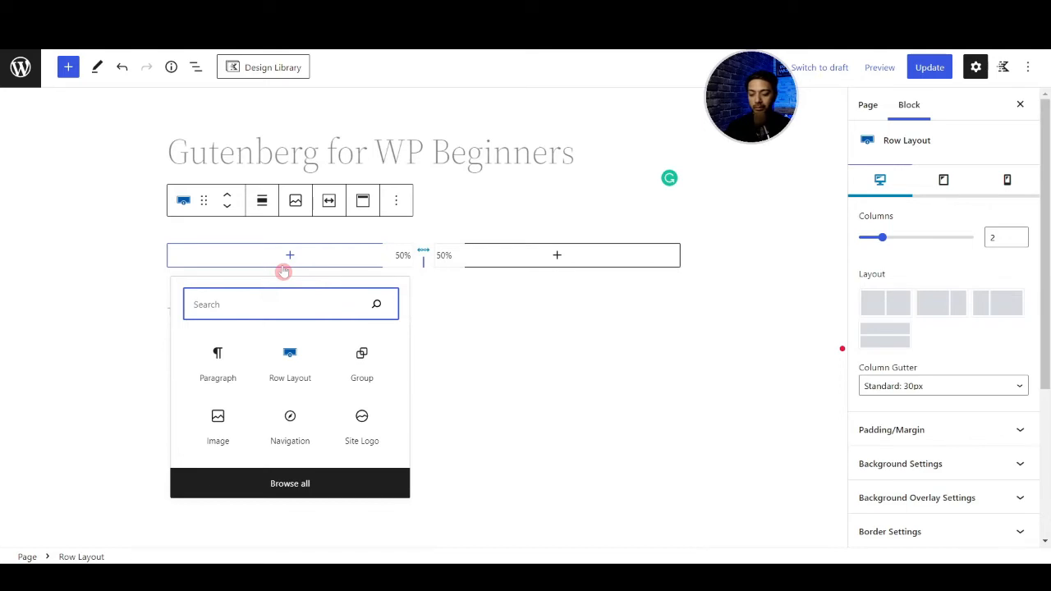
{"action": "type", "text": "ima"}
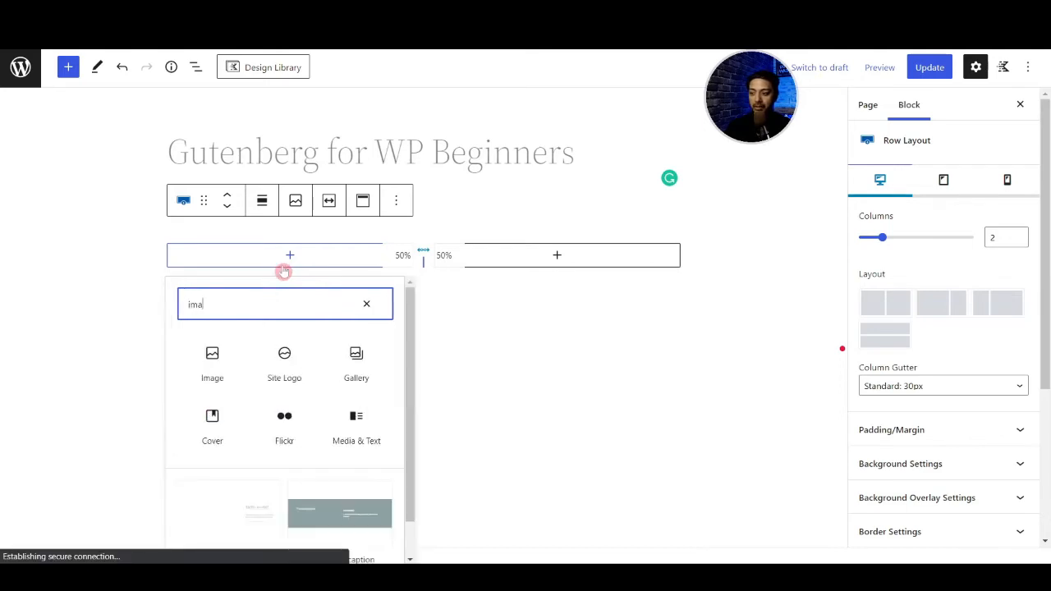
{"action": "key", "text": "BackSpace"}
{"action": "type", "text": "g"}
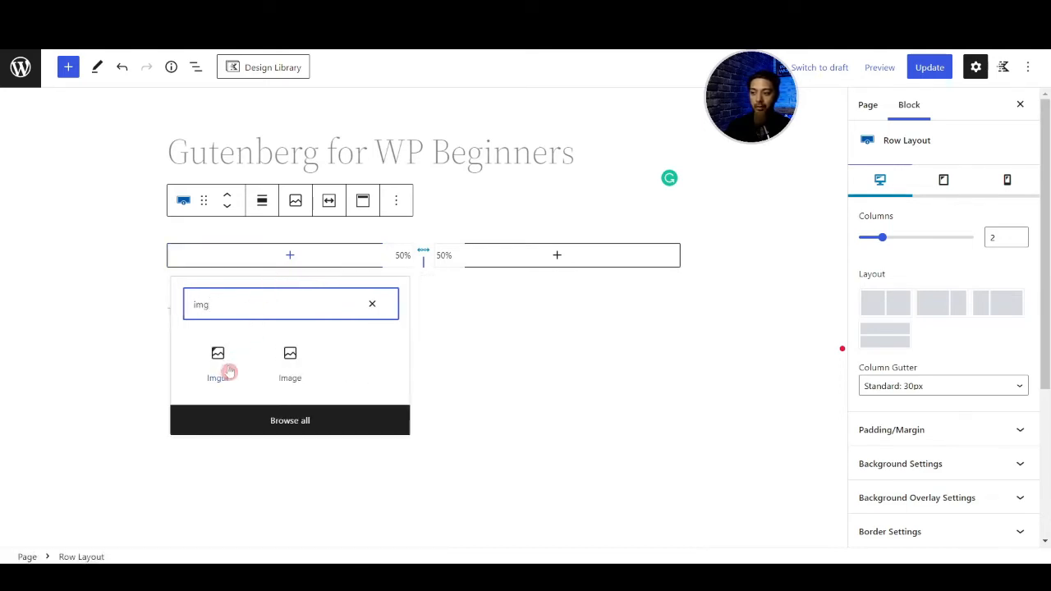
{"action": "left_click", "coordinate": [289, 371]}
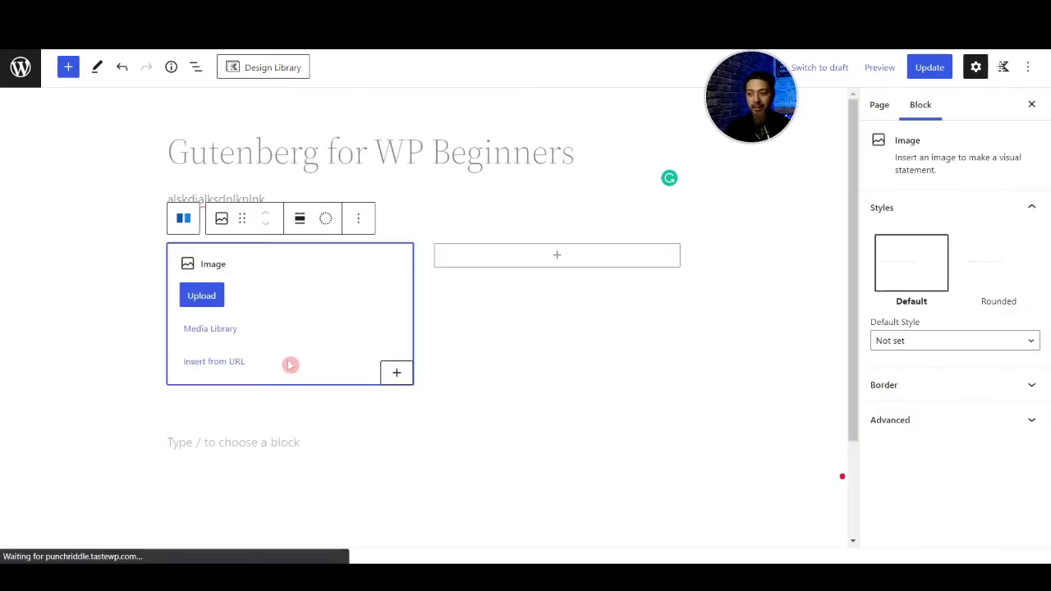
{"action": "left_click", "coordinate": [220, 330]}
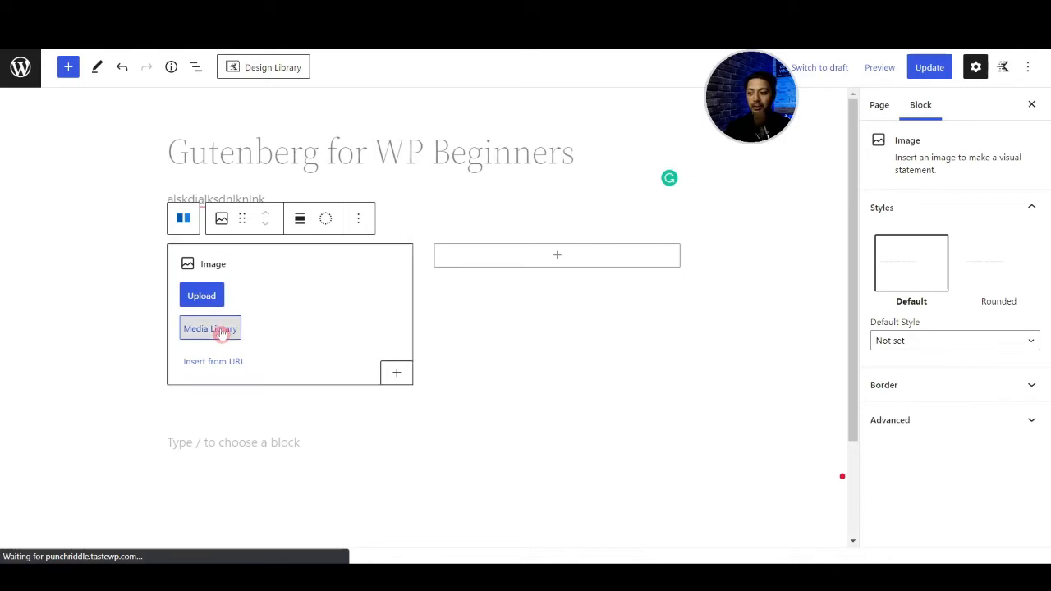
{"action": "left_click", "coordinate": [78, 239]}
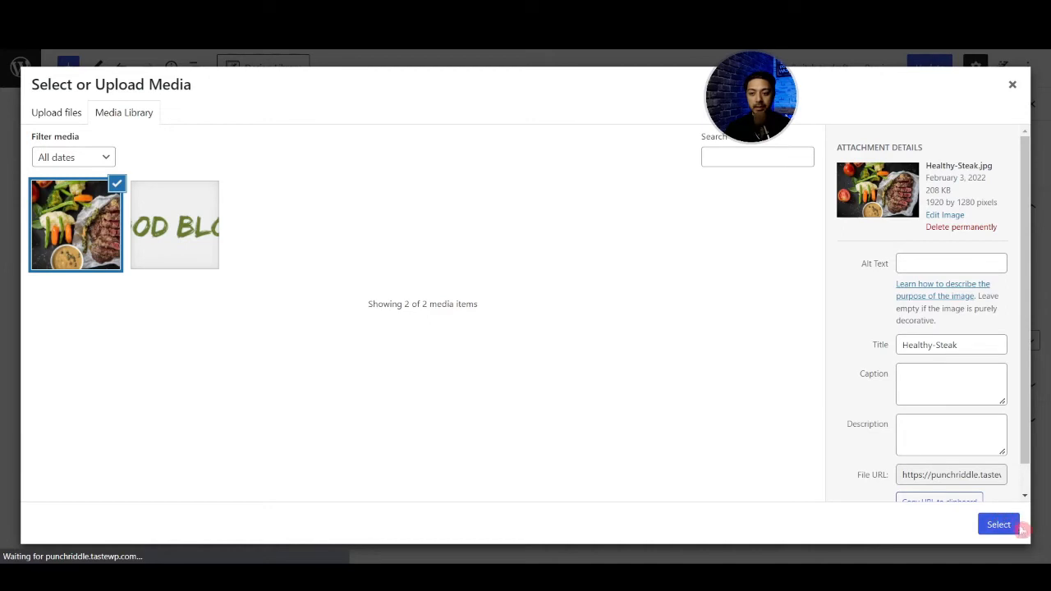
{"action": "left_click", "coordinate": [991, 531]}
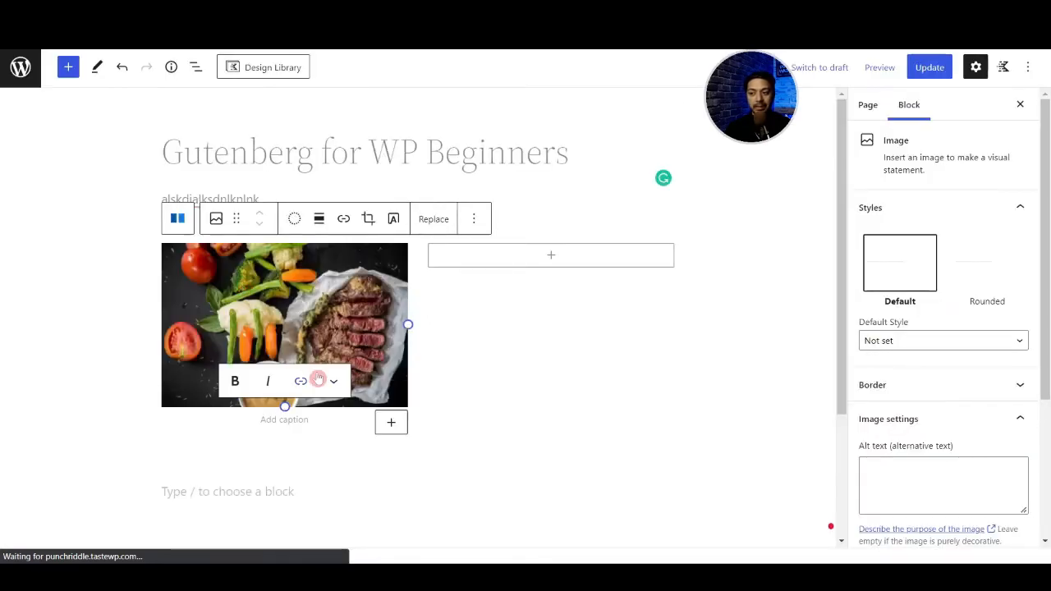
- Review the steak image's block settings, including alt text, border radius, image size and dimensions
{"action": "left_click", "coordinate": [274, 310]}
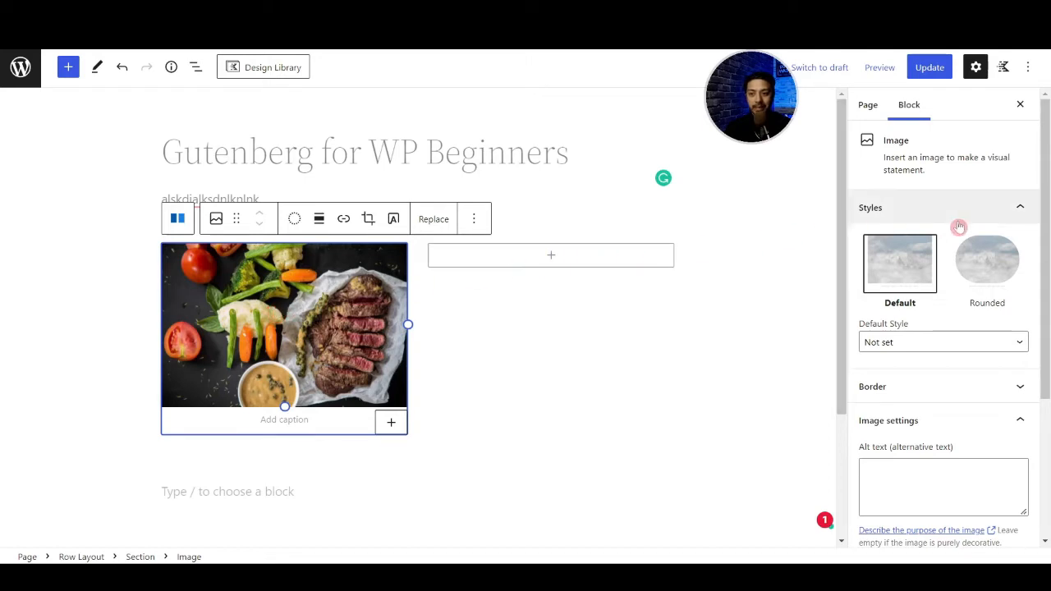
{"action": "scroll", "coordinate": [962, 343], "scroll_direction": "down", "scroll_amount": 3}
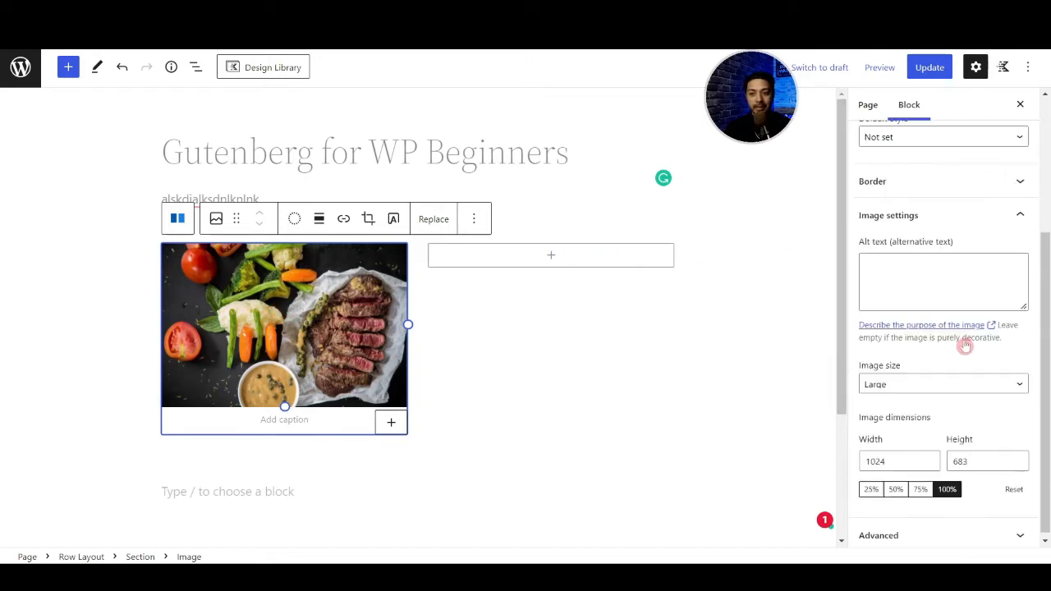
{"action": "left_click", "coordinate": [913, 269]}
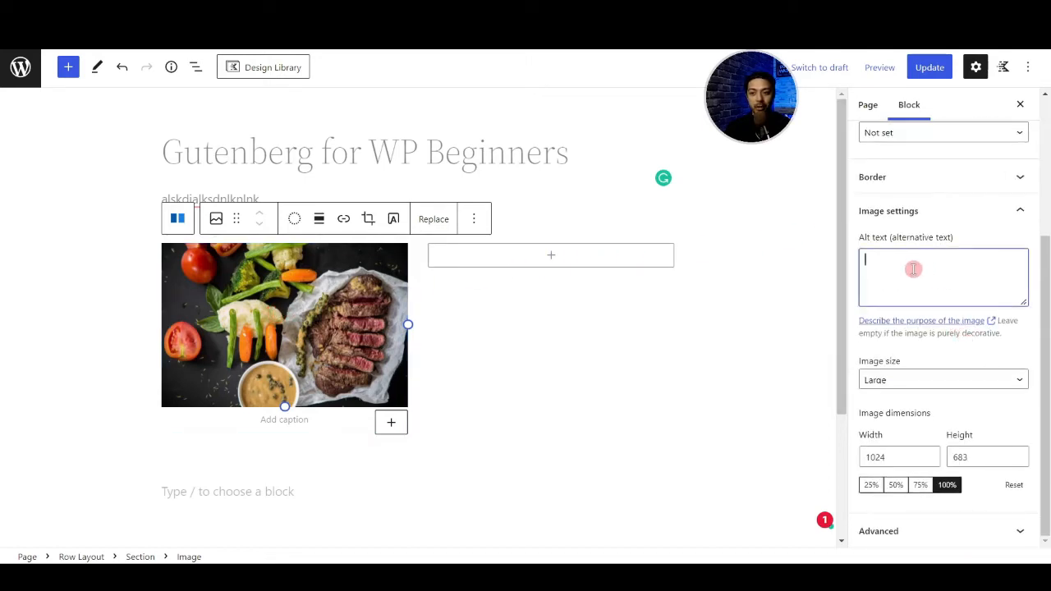
{"action": "left_click", "coordinate": [930, 182]}
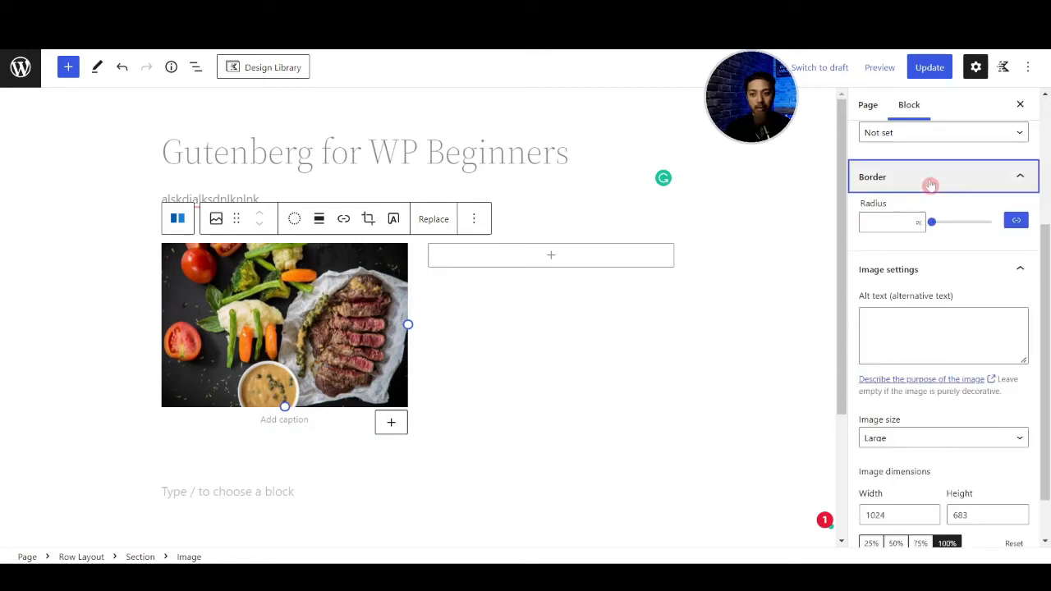
{"action": "scroll", "coordinate": [937, 310], "scroll_direction": "down", "scroll_amount": 2}
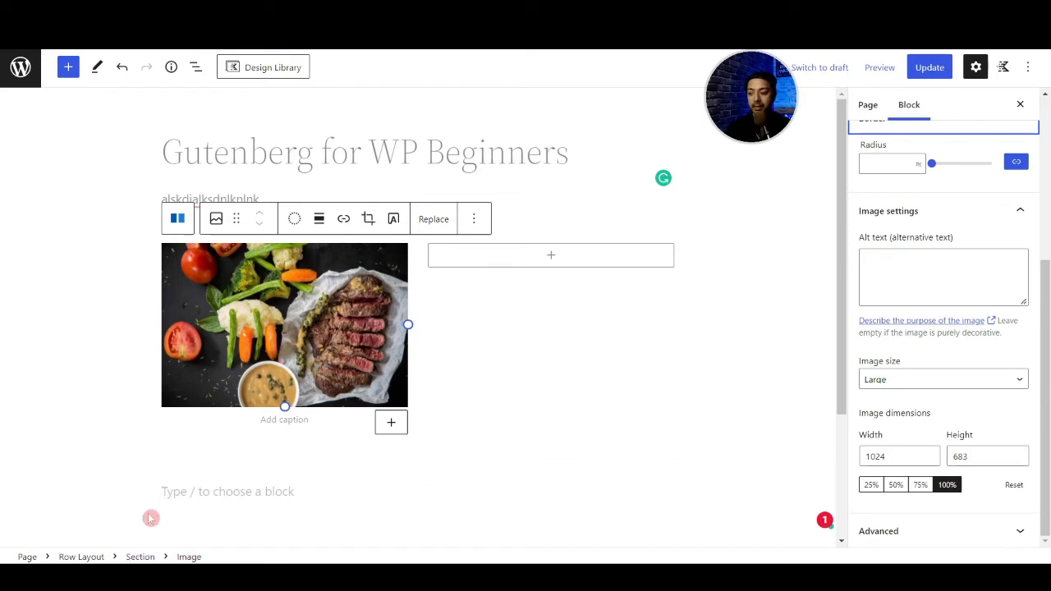
- Show the block nesting by selecting the image, its parent section and the Row Layout, using the breadcrumb and list view
{"action": "left_click", "coordinate": [142, 557]}
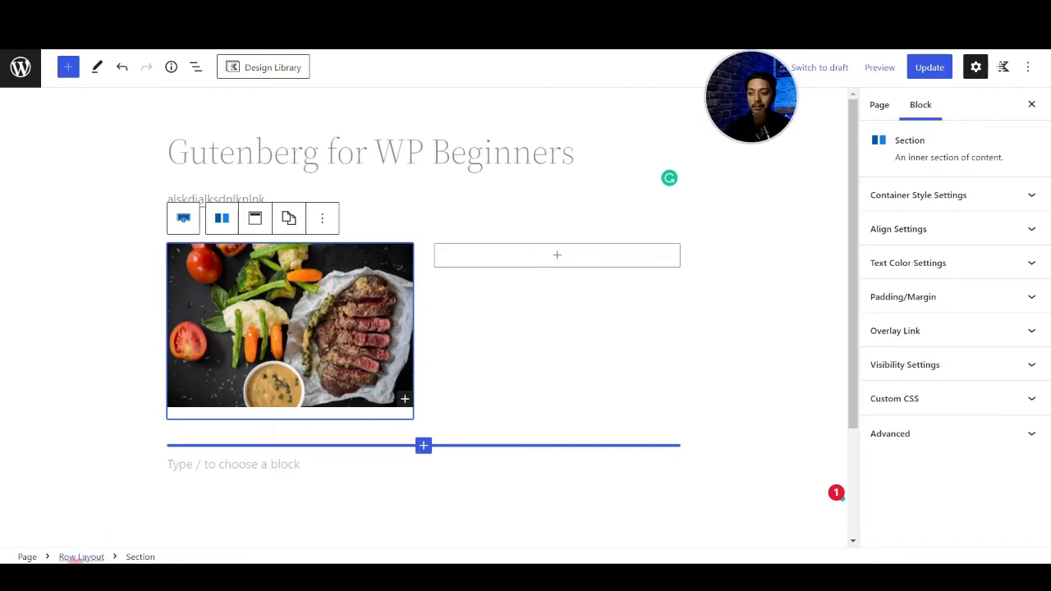
{"action": "left_click", "coordinate": [78, 557]}
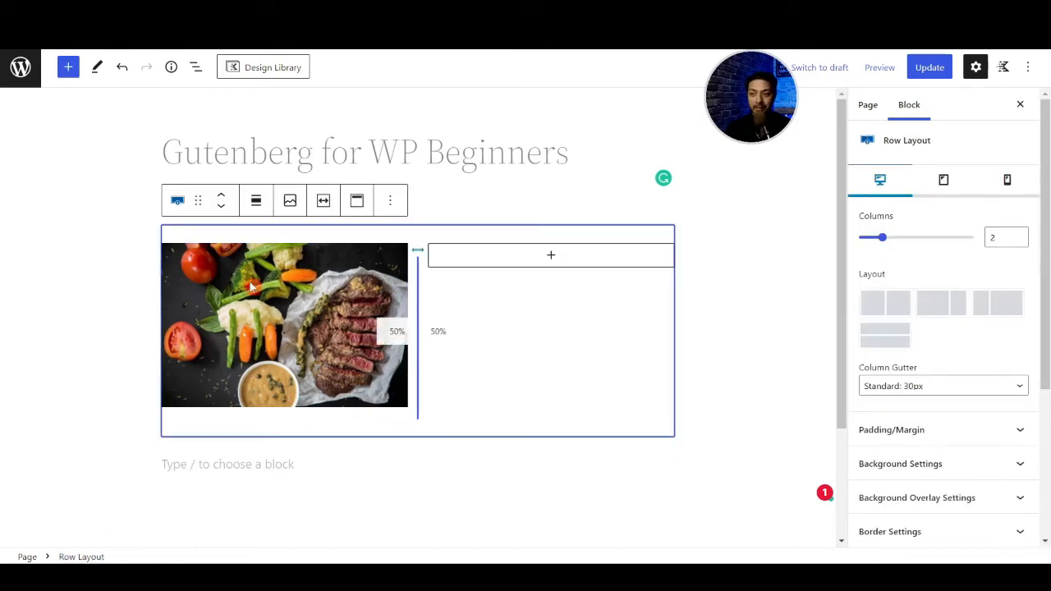
{"action": "left_click", "coordinate": [196, 67]}
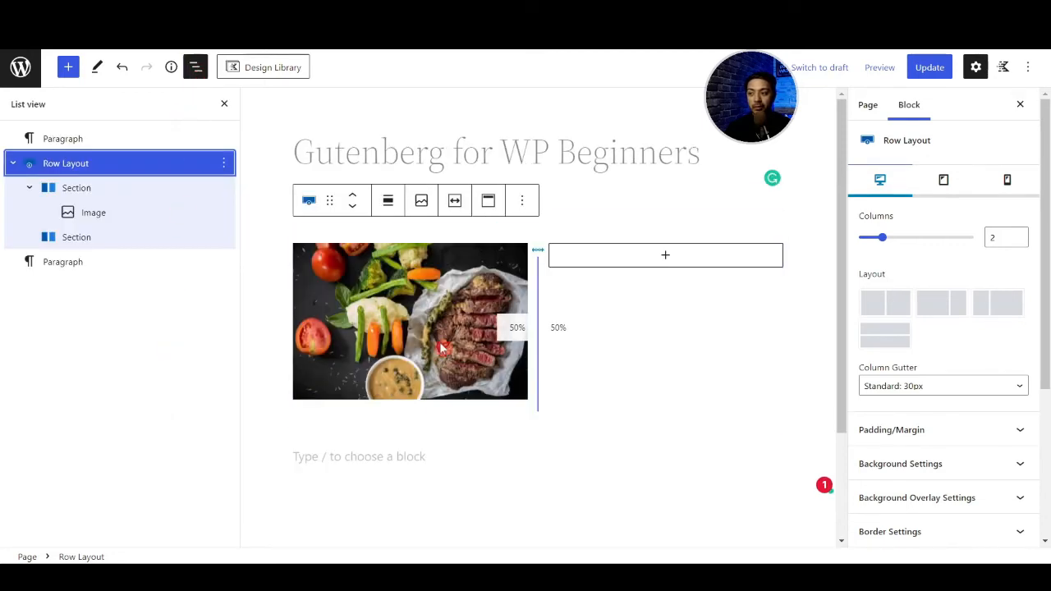
{"action": "left_click", "coordinate": [361, 321]}
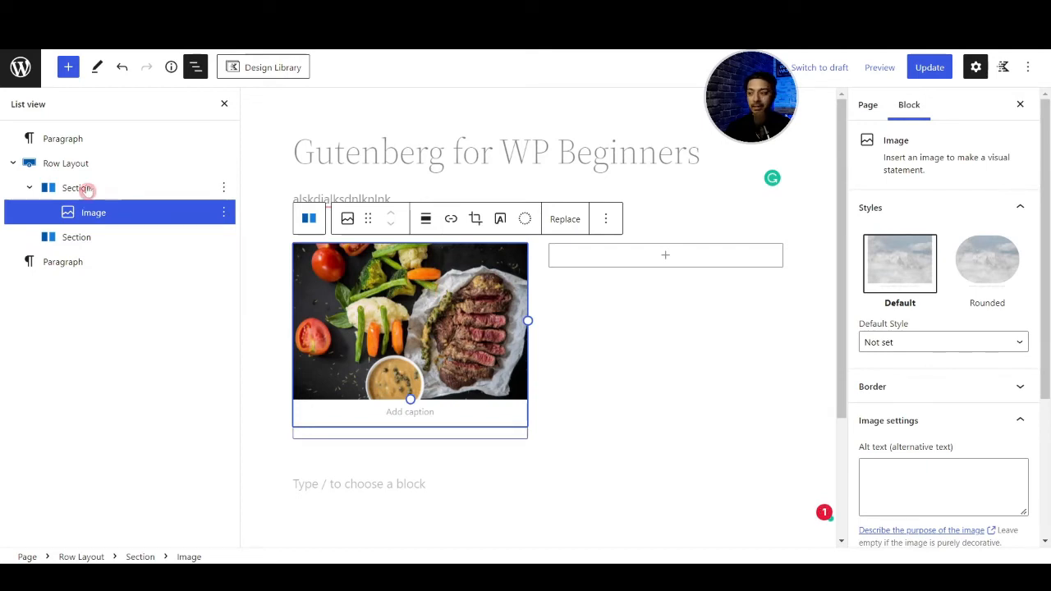
{"action": "left_click", "coordinate": [88, 188]}
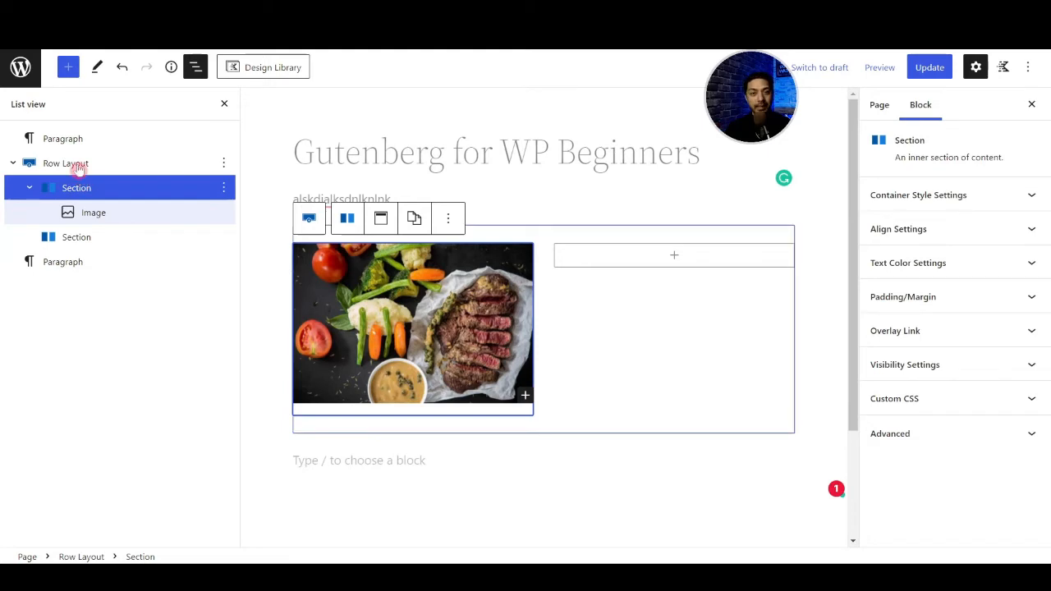
{"action": "left_click", "coordinate": [56, 164]}
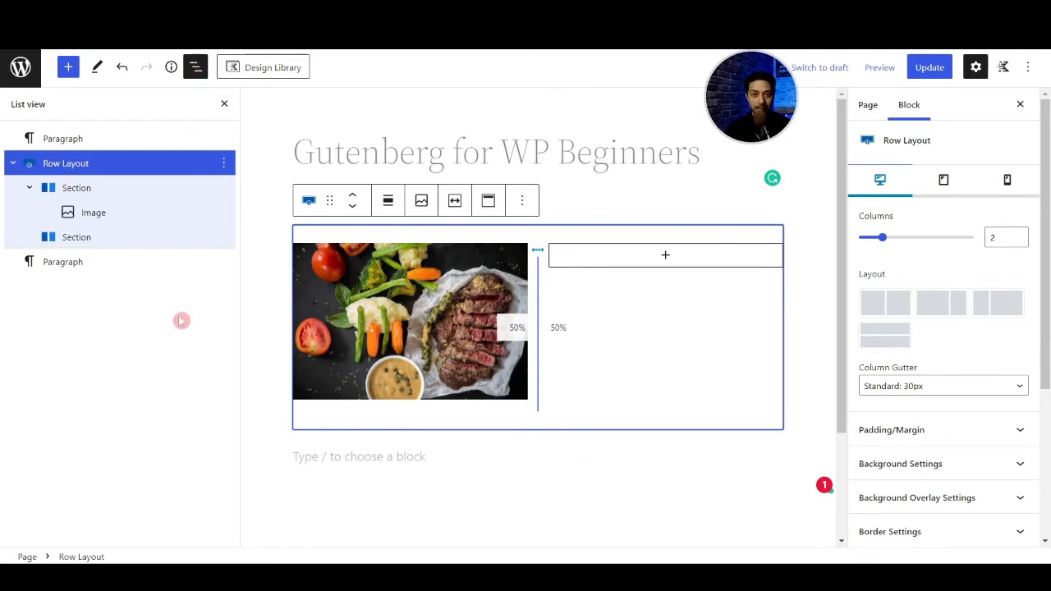
- Add a Paragraph block to the row's second column and paste the Lorem Ipsum text into it
{"action": "left_click", "coordinate": [665, 259]}
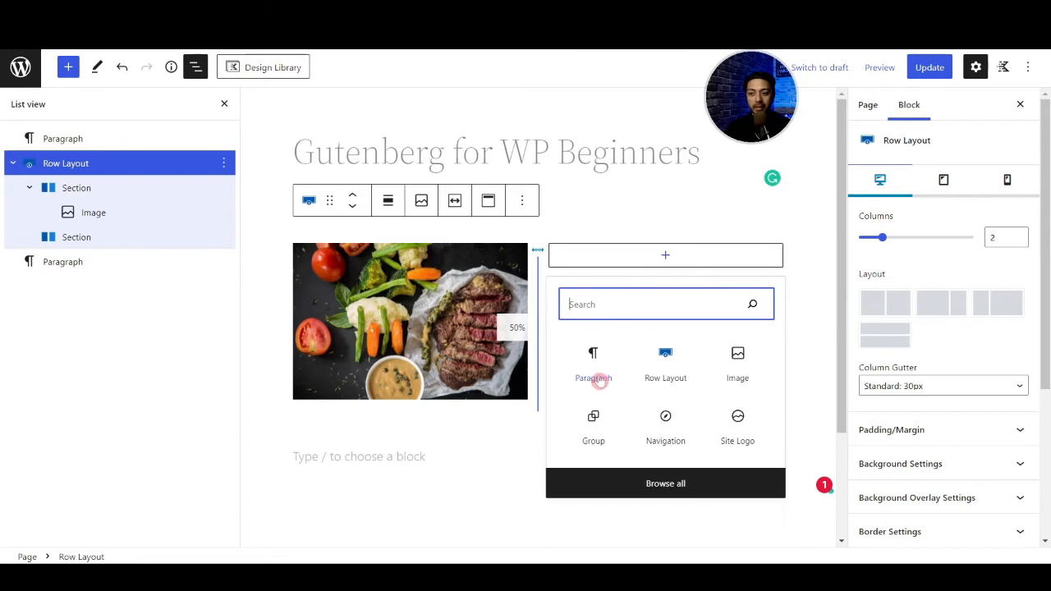
{"action": "left_click", "coordinate": [593, 377]}
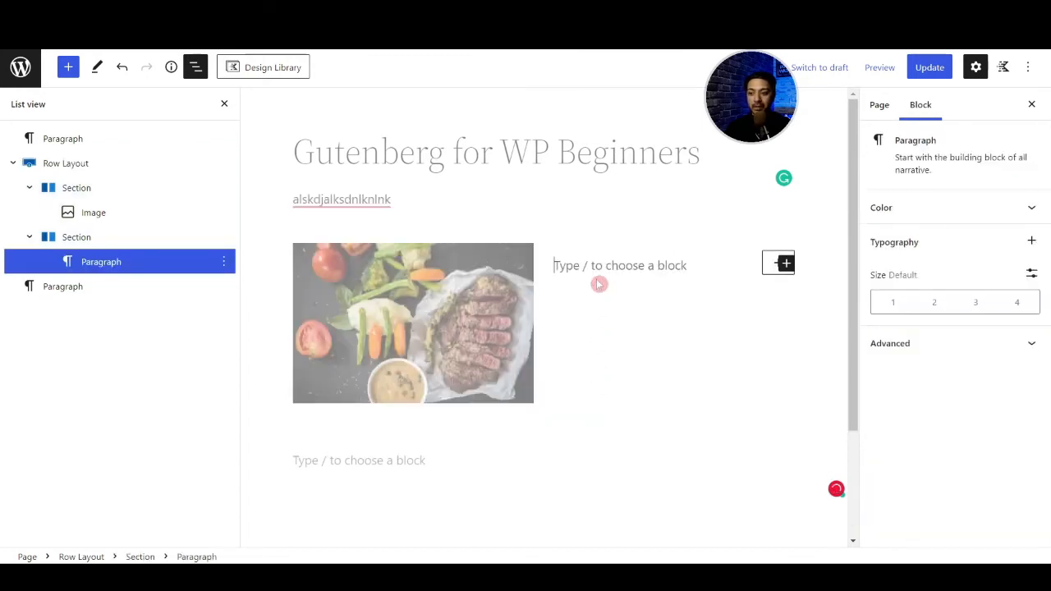
{"action": "type", "text": "Lorem Ipsum is simply dummy text of the printing and typesetting industry. Lorem Ipsum has been the industry's standard dummy text ever since the 1500s, when an unknown printer took a galley of type and scrambled it to make a type specimen book. It has survived not only five centuries, but also the leap into electronic typesetting, remaining essentially unchanged. It was popularised in the 1960s with the release of Letraset sheets containing Lorem Ipsum passages, and more recently with desktop publishing software like Aldus PageMaker including versions of Lorem Ipsum."}
{"action": "scroll", "coordinate": [720, 329], "scroll_direction": "up", "scroll_amount": 5}
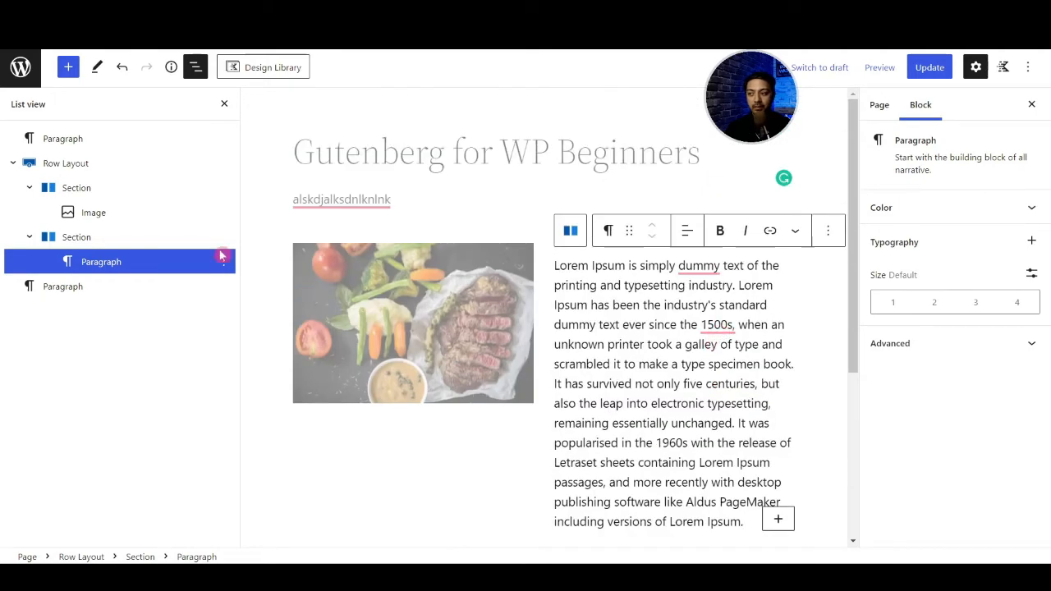
- Select the Row Layout block and set its background color to dusty pink BB9292
{"action": "left_click", "coordinate": [49, 165]}
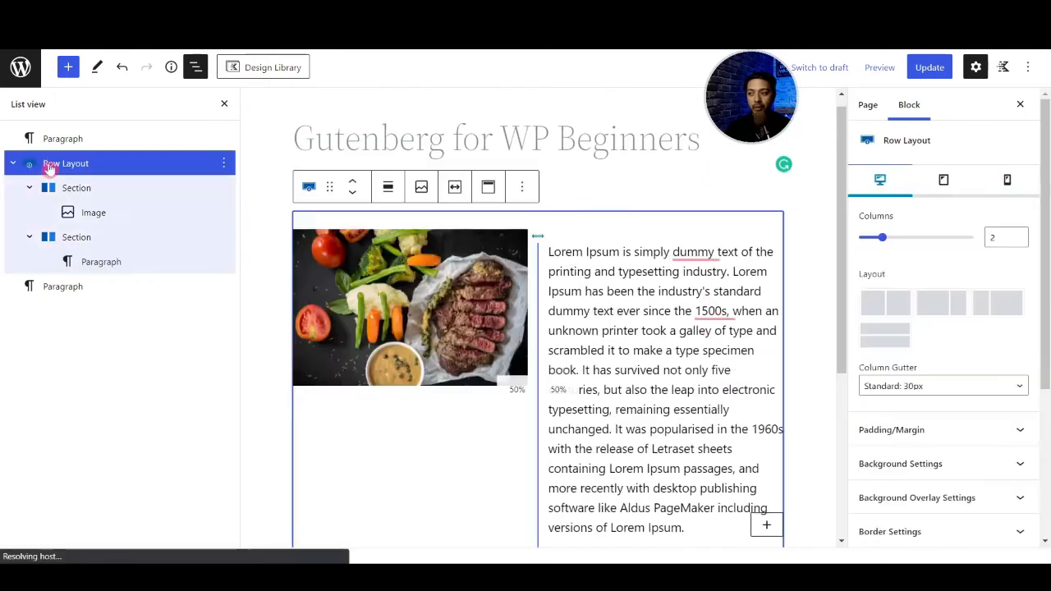
{"action": "left_click", "coordinate": [197, 70]}
{"action": "scroll", "coordinate": [271, 242], "scroll_direction": "down", "scroll_amount": 1}
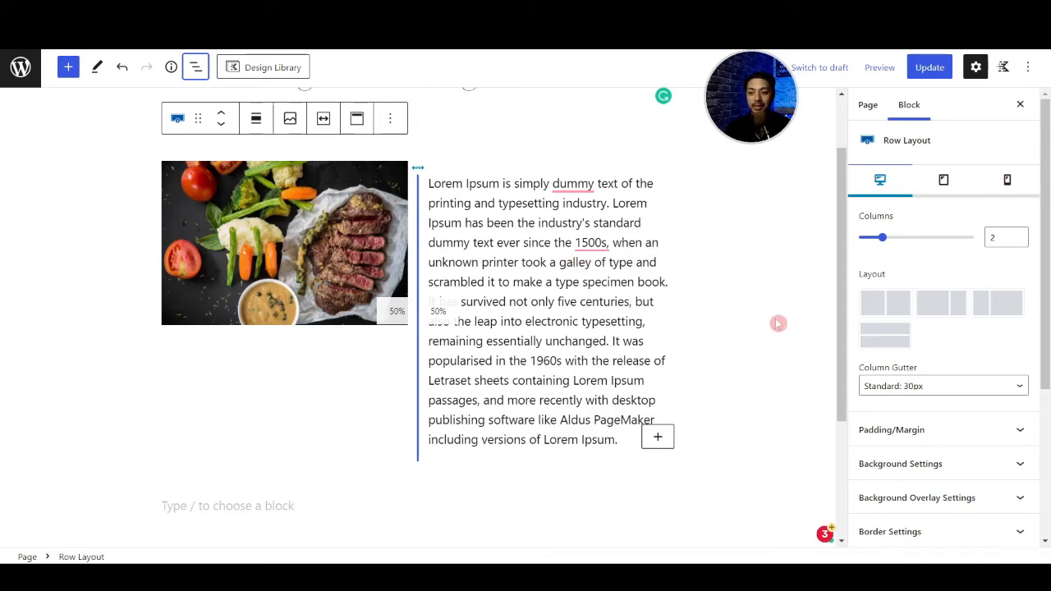
{"action": "scroll", "coordinate": [948, 353], "scroll_direction": "down", "scroll_amount": 2}
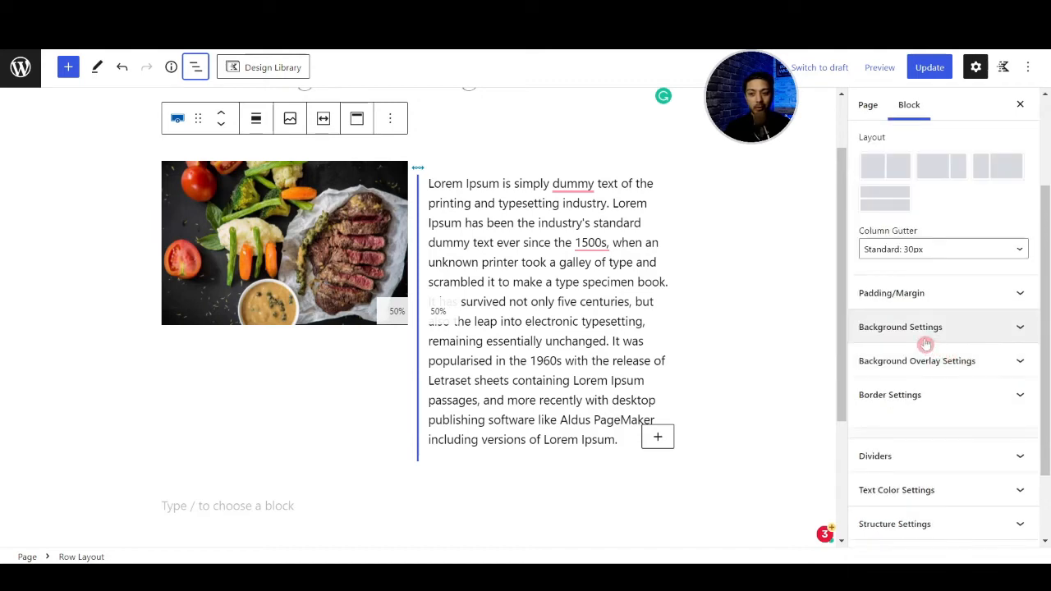
{"action": "left_click", "coordinate": [1005, 332]}
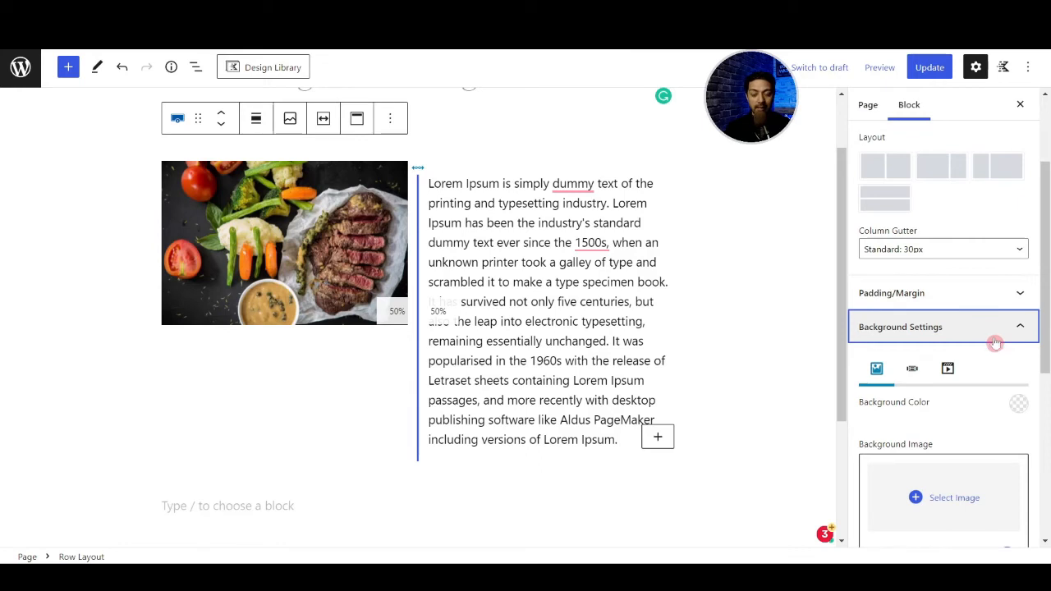
{"action": "left_click", "coordinate": [1011, 406]}
{"action": "mouse_move", "coordinate": [863, 273]}
{"action": "left_mouse_down"}
{"action": "mouse_move", "coordinate": [865, 237]}
{"action": "mouse_move", "coordinate": [894, 206]}
{"action": "mouse_move", "coordinate": [868, 199]}
{"action": "left_mouse_up"}
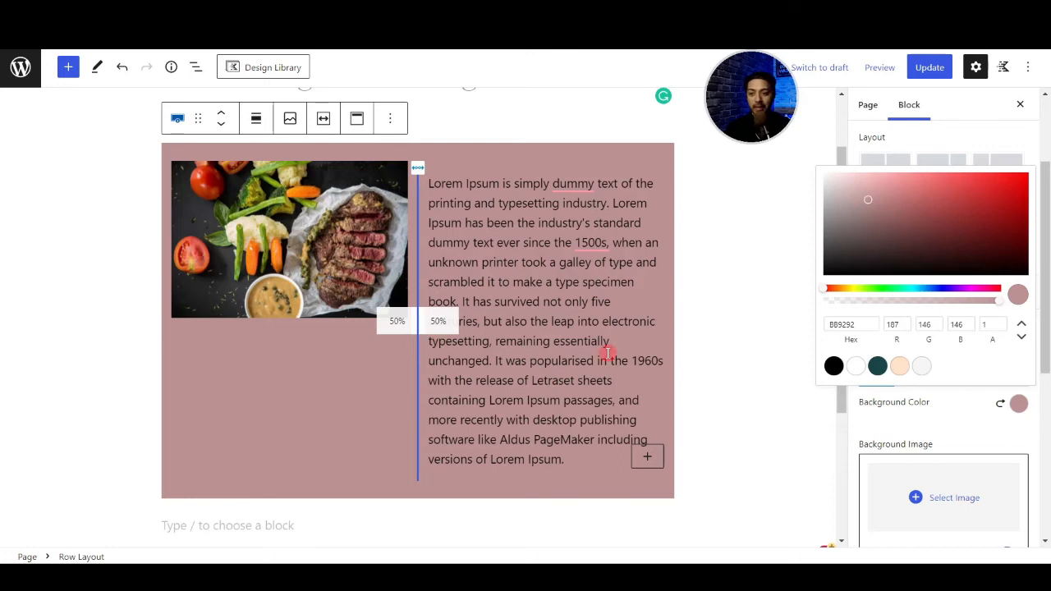
- Paste the Lorem Ipsum text into the empty paragraph block below the row
{"action": "scroll", "coordinate": [933, 394], "scroll_direction": "down", "scroll_amount": 5}
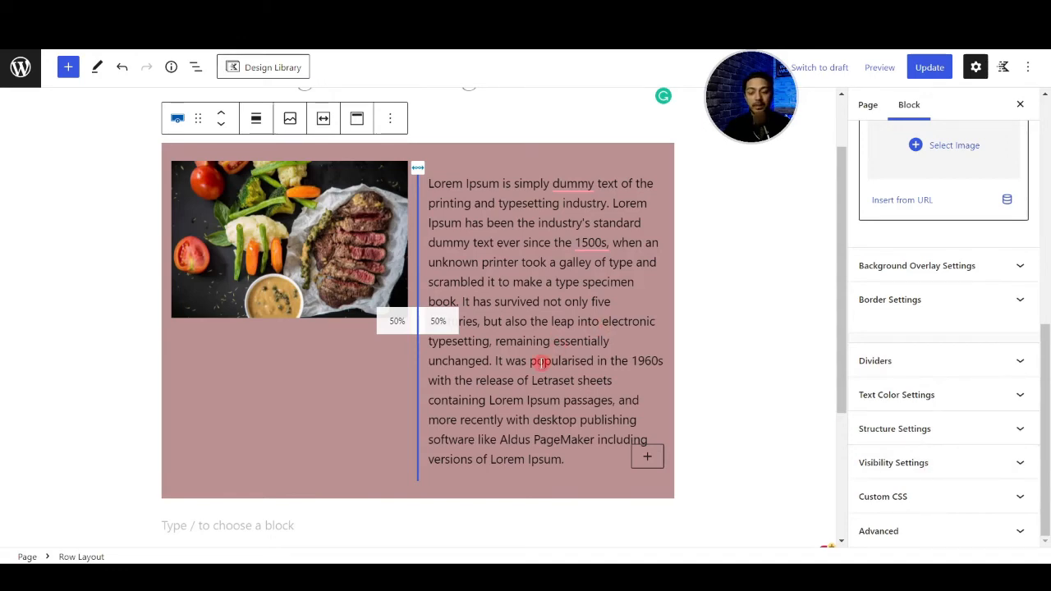
{"action": "scroll", "coordinate": [541, 361], "scroll_direction": "down", "scroll_amount": 2}
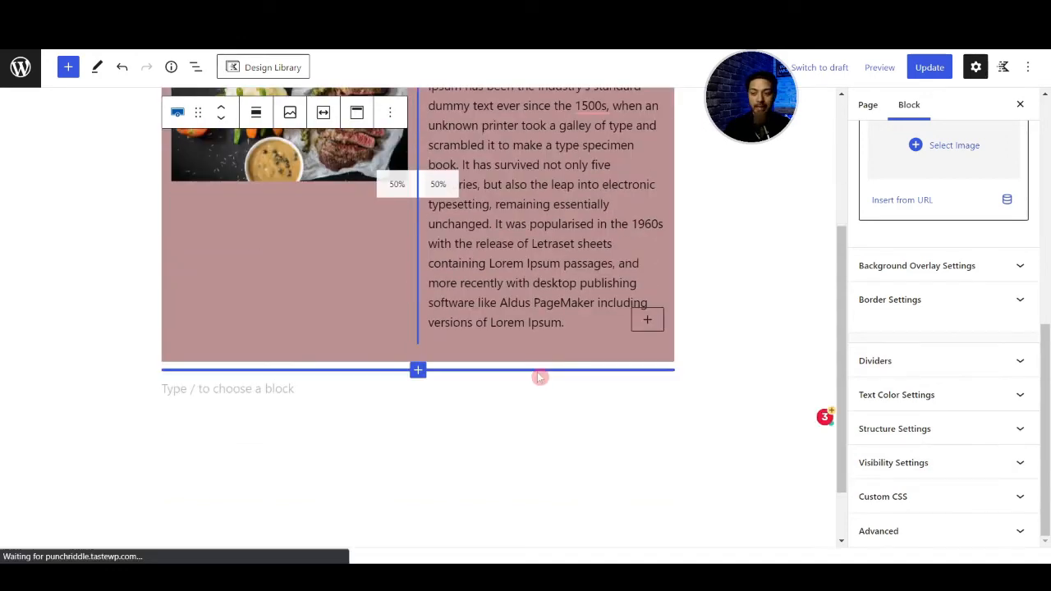
{"action": "left_click", "coordinate": [234, 389]}
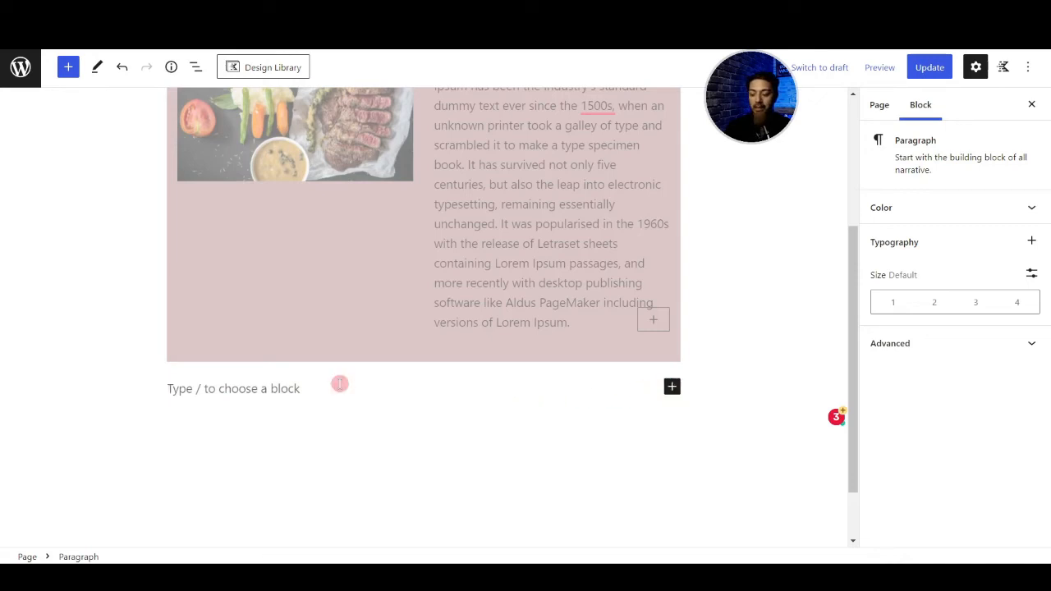
{"action": "type", "text": "Lorem Ipsum is simply dummy text of the printing and typesetting industry. Lorem Ipsum has been the industry's standard dummy text ever since the 1500s, when an unknown printer took a galley of type and scrambled it to make a type specimen book. It has survived not only five centuries, but also the leap into electronic typesetting, remaining essentially unchanged. It was popularised in the 1960s with the release of Letraset sheets containing Lorem Ipsum passages, and more recently with desktop publishing software like Aldus PageMaker including versions of Lorem Ipsum."}
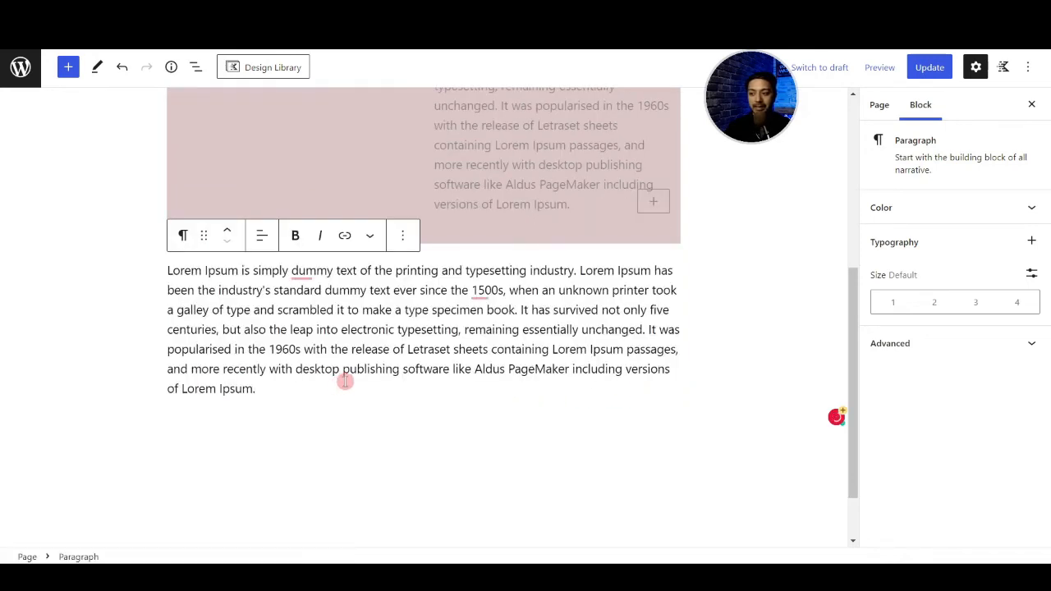
- Move the full-width Lorem Ipsum paragraph up one place, above the Row Layout
{"action": "scroll", "coordinate": [744, 299], "scroll_direction": "up", "scroll_amount": 3}
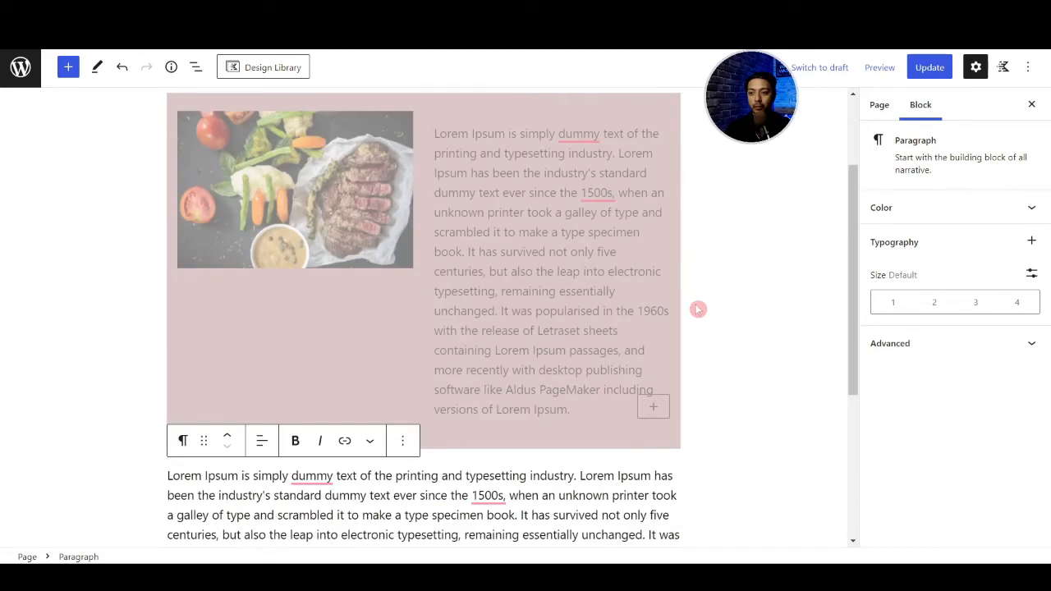
{"action": "scroll", "coordinate": [559, 279], "scroll_direction": "down", "scroll_amount": 2}
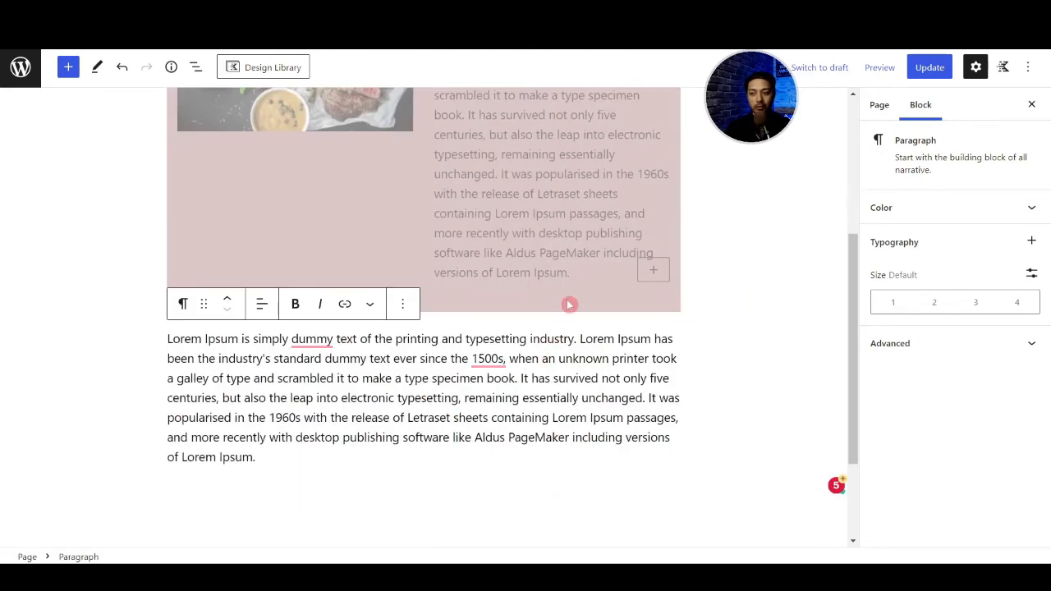
{"action": "left_click", "coordinate": [451, 397]}
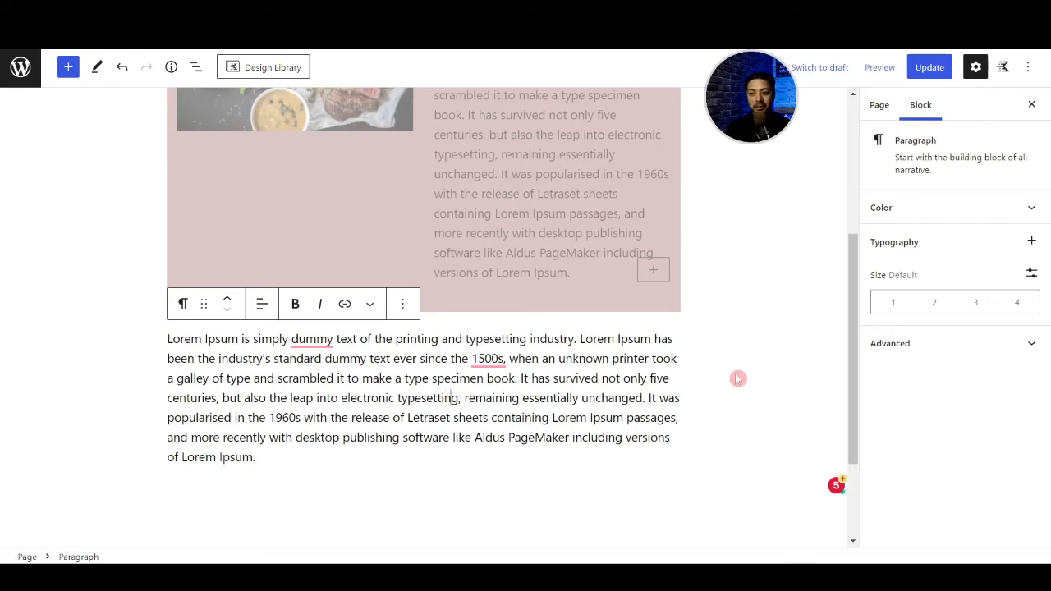
{"action": "scroll", "coordinate": [687, 391], "scroll_direction": "up", "scroll_amount": 2}
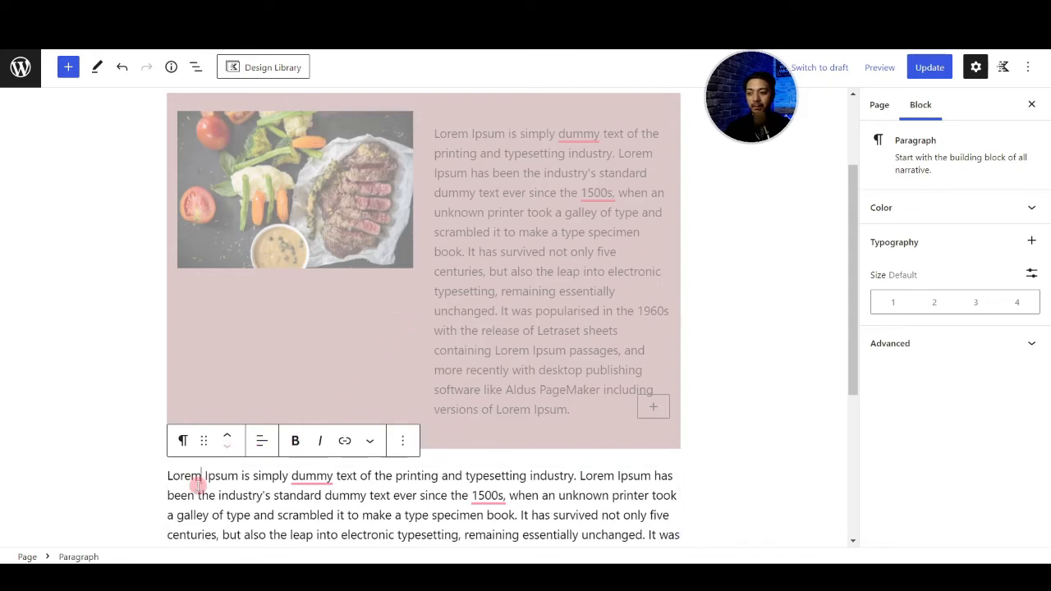
{"action": "left_click", "coordinate": [231, 437]}
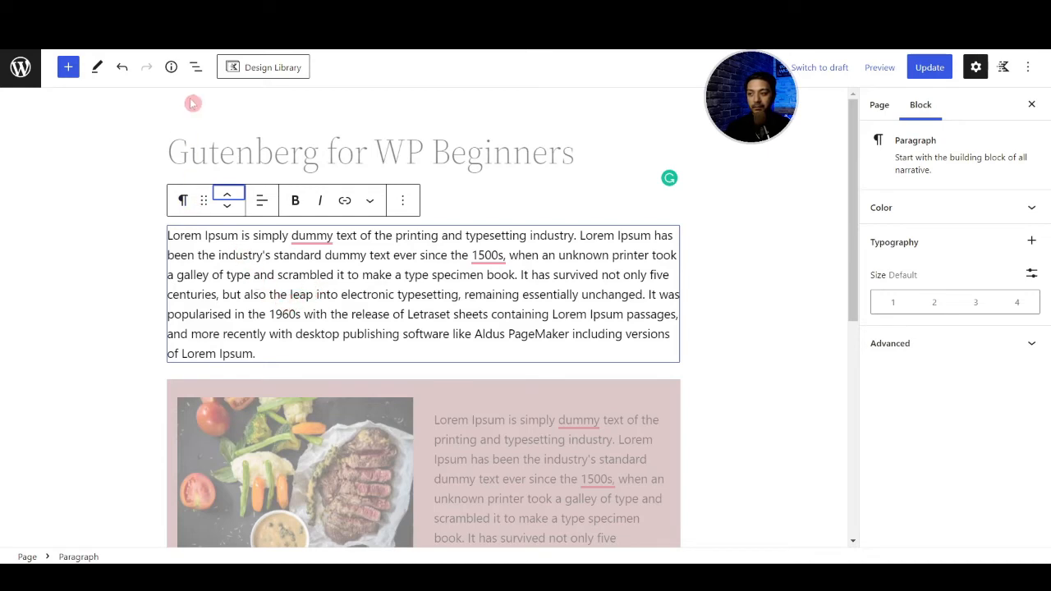
- Collapse the Row Layout in the list view and reorder the Lorem Ipsum paragraph below it
{"action": "left_click", "coordinate": [196, 68]}
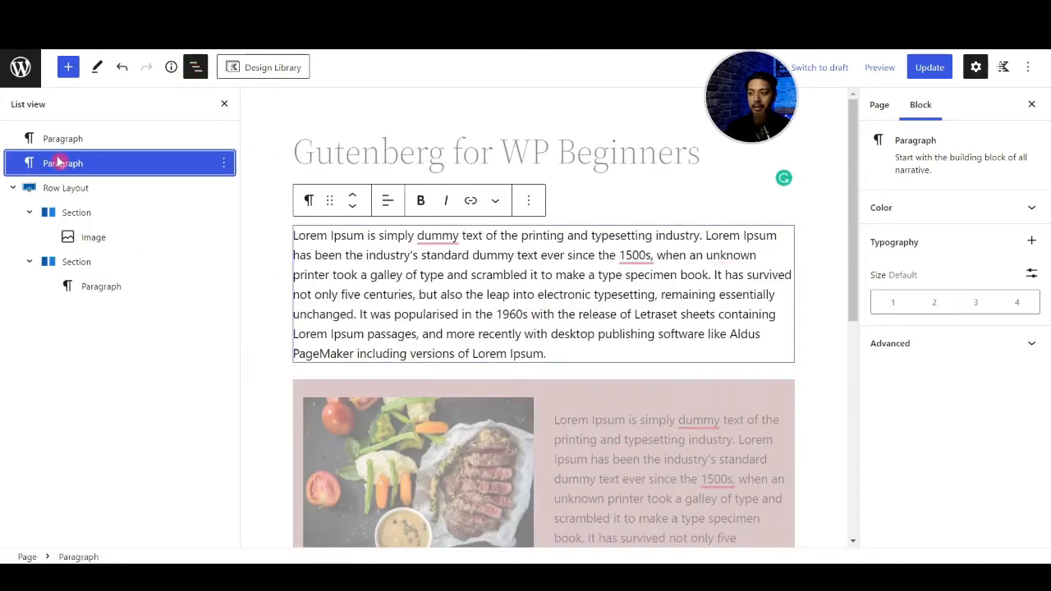
{"action": "left_click", "coordinate": [59, 162]}
{"action": "scroll", "coordinate": [298, 184], "scroll_direction": "down", "scroll_amount": 1}
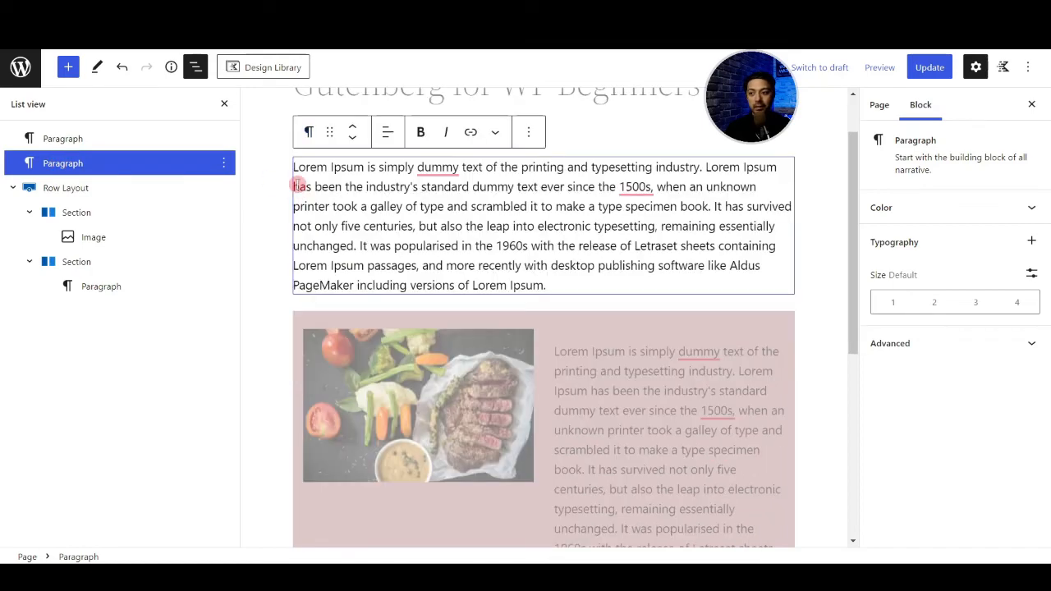
{"action": "scroll", "coordinate": [298, 183], "scroll_direction": "down", "scroll_amount": 2}
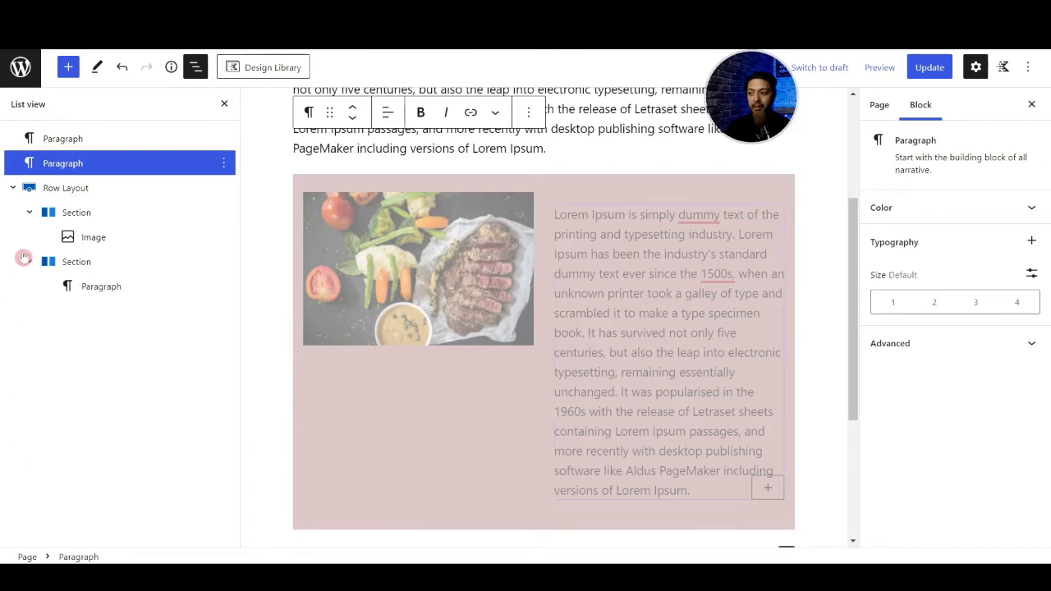
{"action": "left_click", "coordinate": [13, 188]}
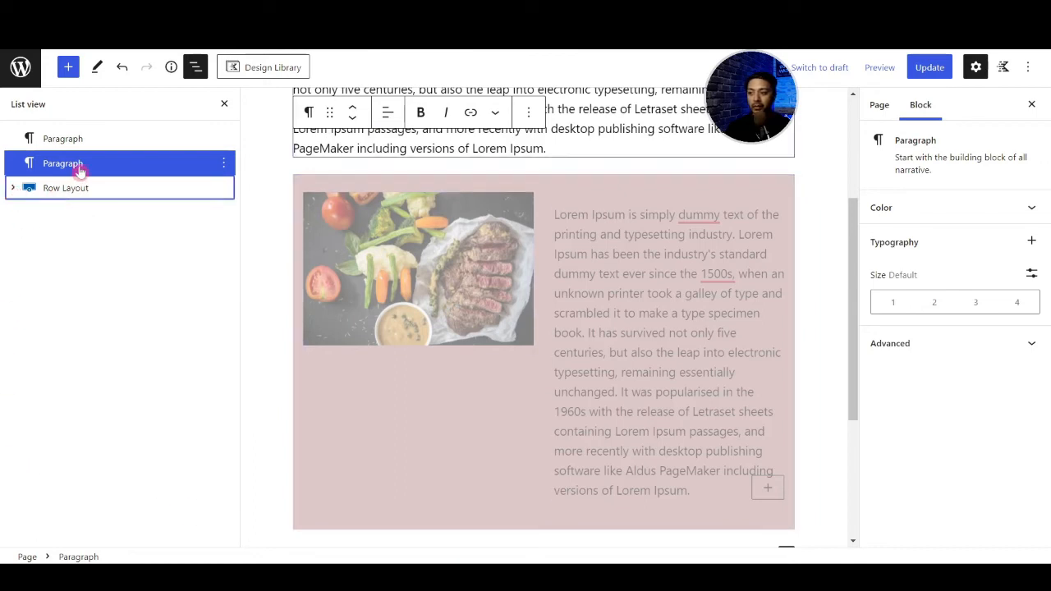
{"action": "left_click_drag", "start_coordinate": [78, 167], "coordinate": [59, 174]}
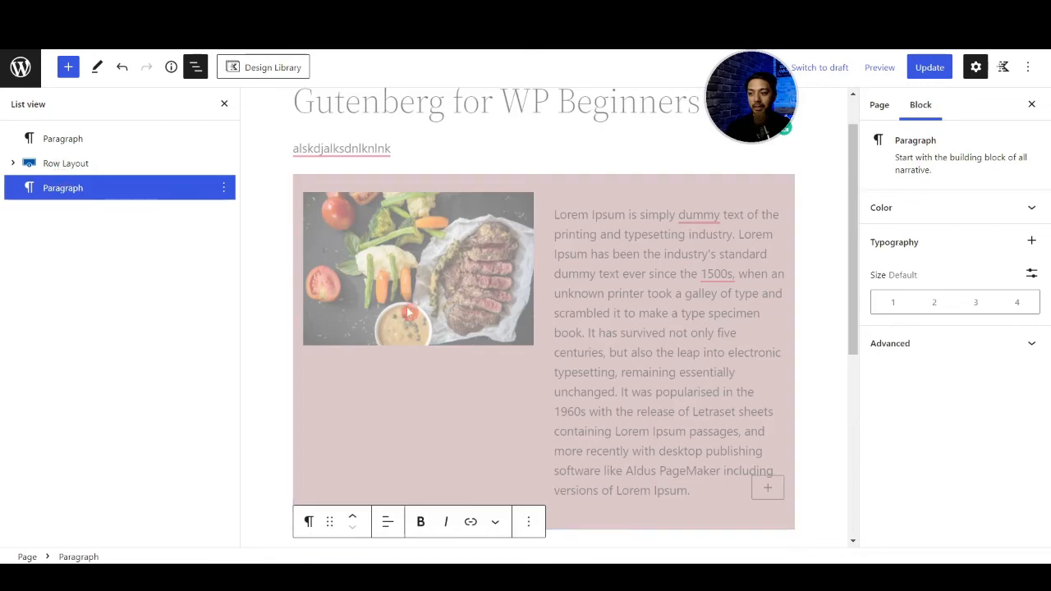
- Review the page content, selecting the row's second-column paragraph and its steak image in turn
{"action": "scroll", "coordinate": [489, 294], "scroll_direction": "down", "scroll_amount": 4}
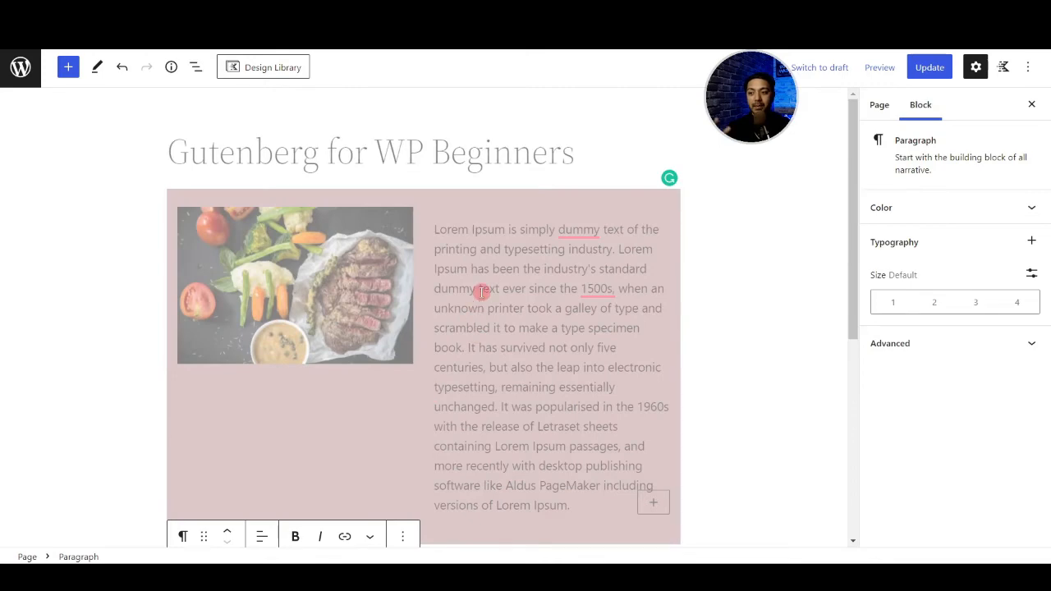
{"action": "scroll", "coordinate": [481, 292], "scroll_direction": "down", "scroll_amount": 1}
{"action": "left_click", "coordinate": [481, 292]}
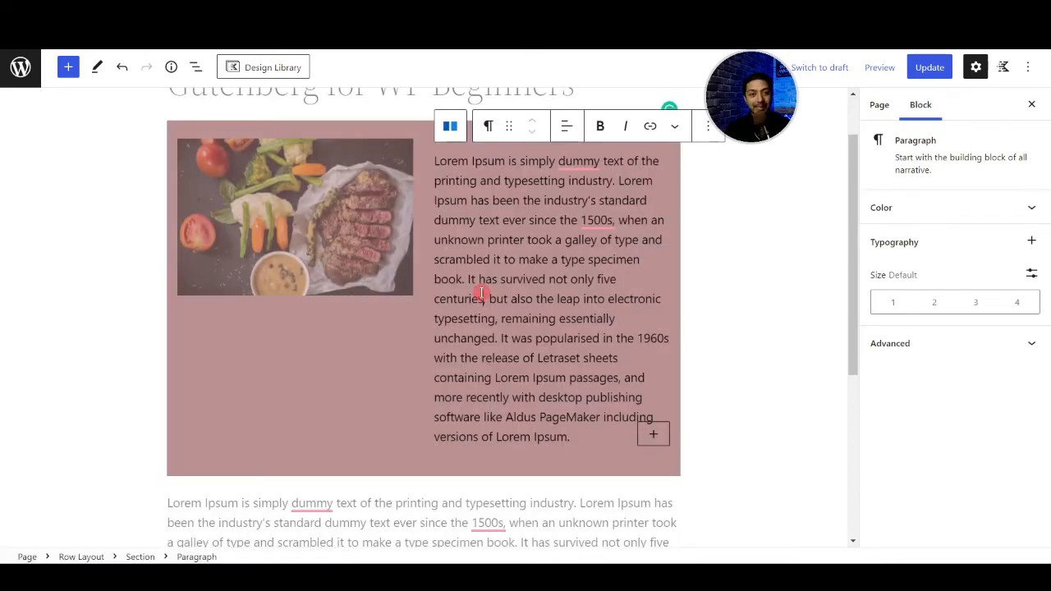
{"action": "scroll", "coordinate": [481, 292], "scroll_direction": "down", "scroll_amount": 2}
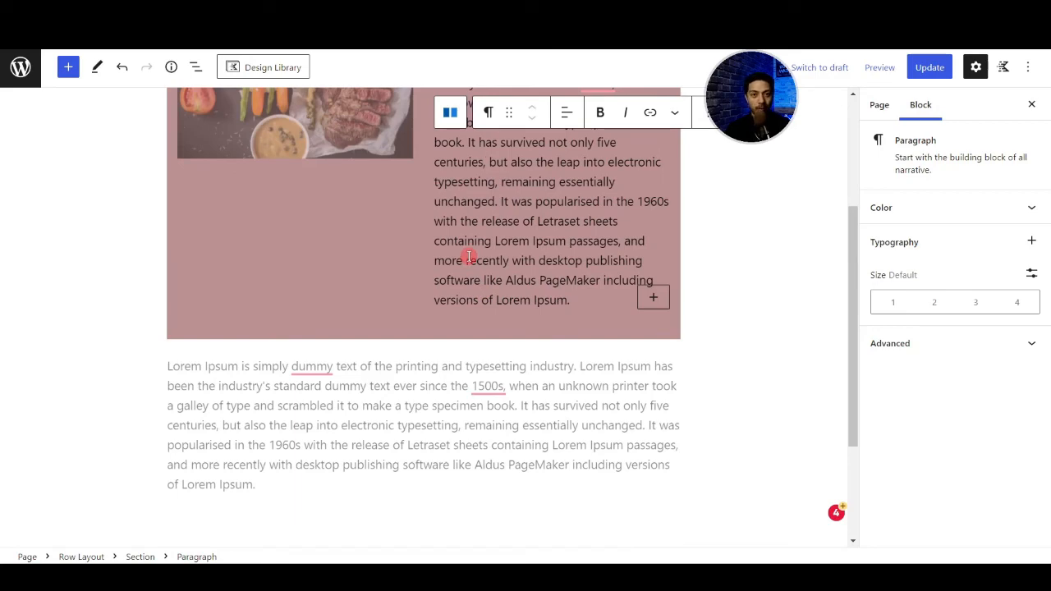
{"action": "scroll", "coordinate": [732, 394], "scroll_direction": "up", "scroll_amount": 3}
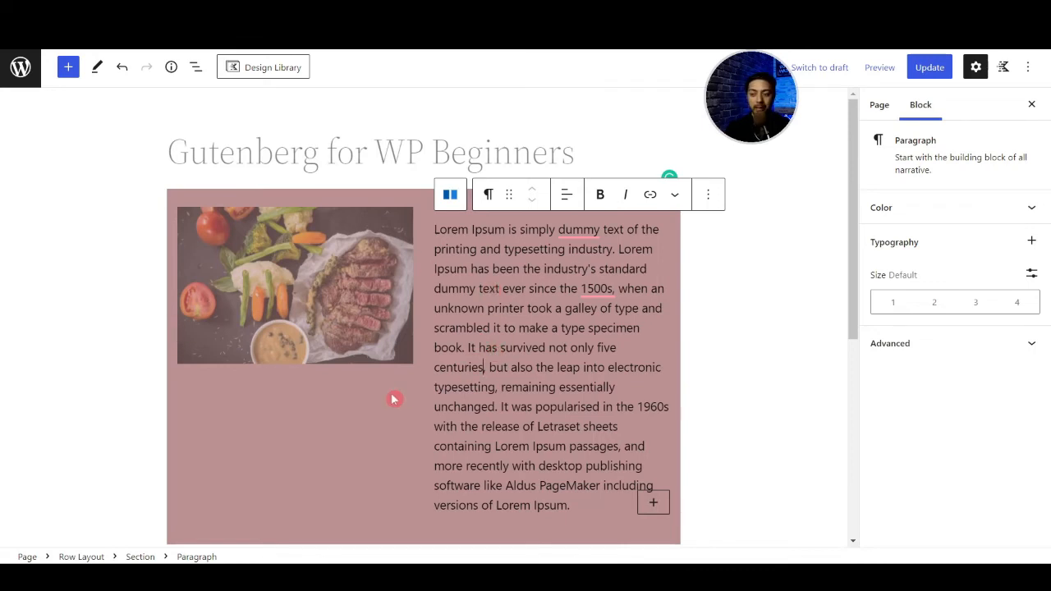
{"action": "left_click", "coordinate": [345, 298]}
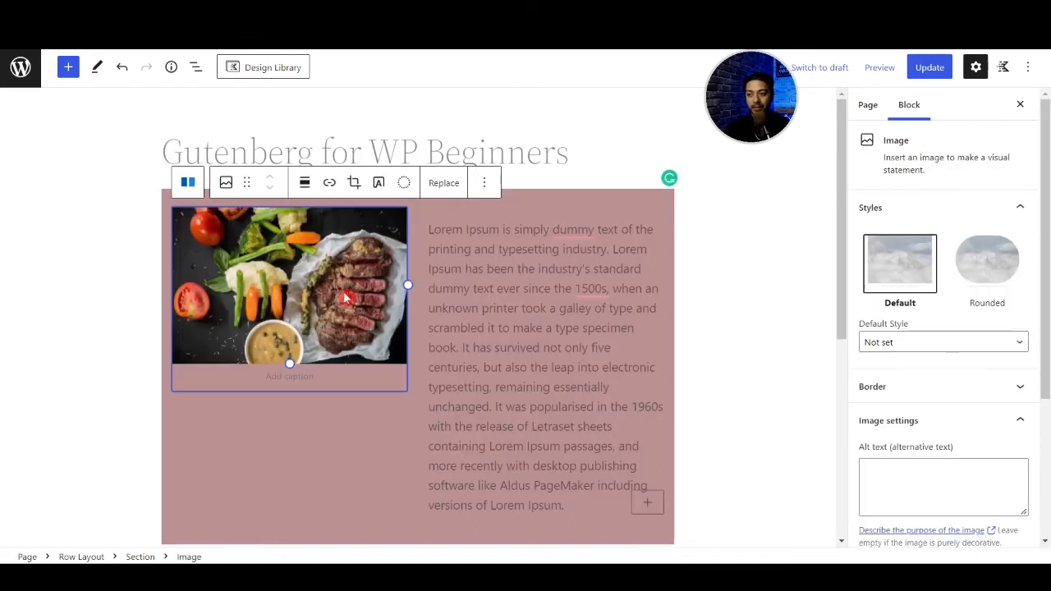
{"action": "left_click", "coordinate": [655, 291]}
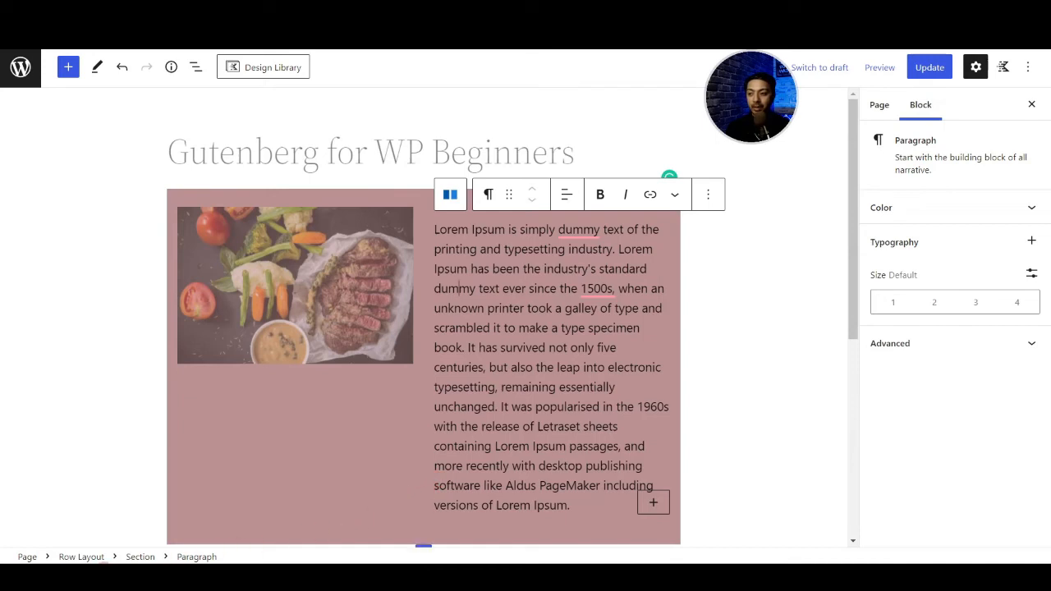
- Save the whole Row Layout as a reusable block named re-block-1
{"action": "left_click", "coordinate": [81, 557]}
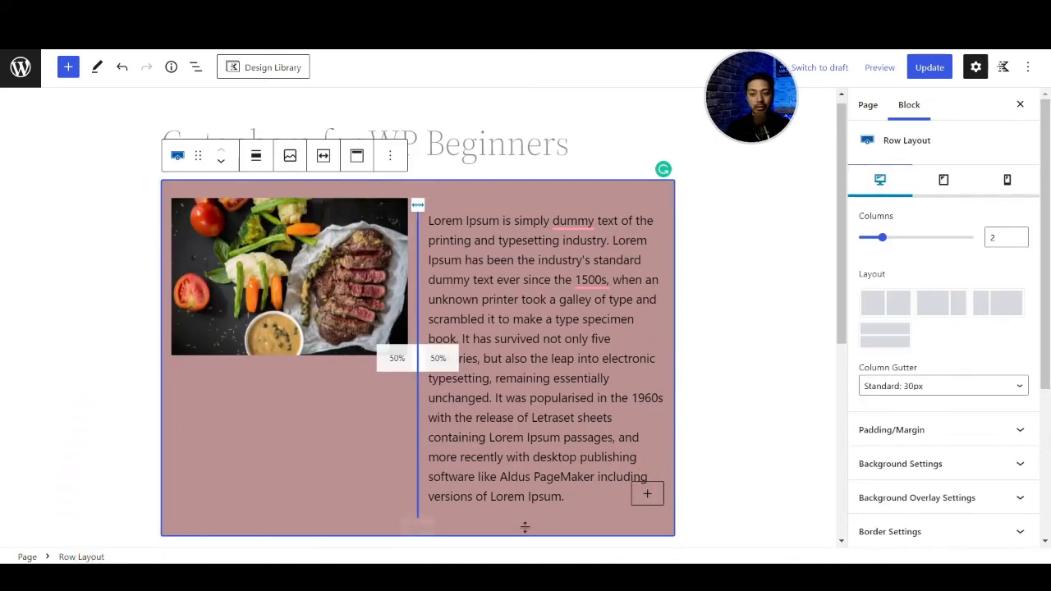
{"action": "left_click", "coordinate": [392, 157]}
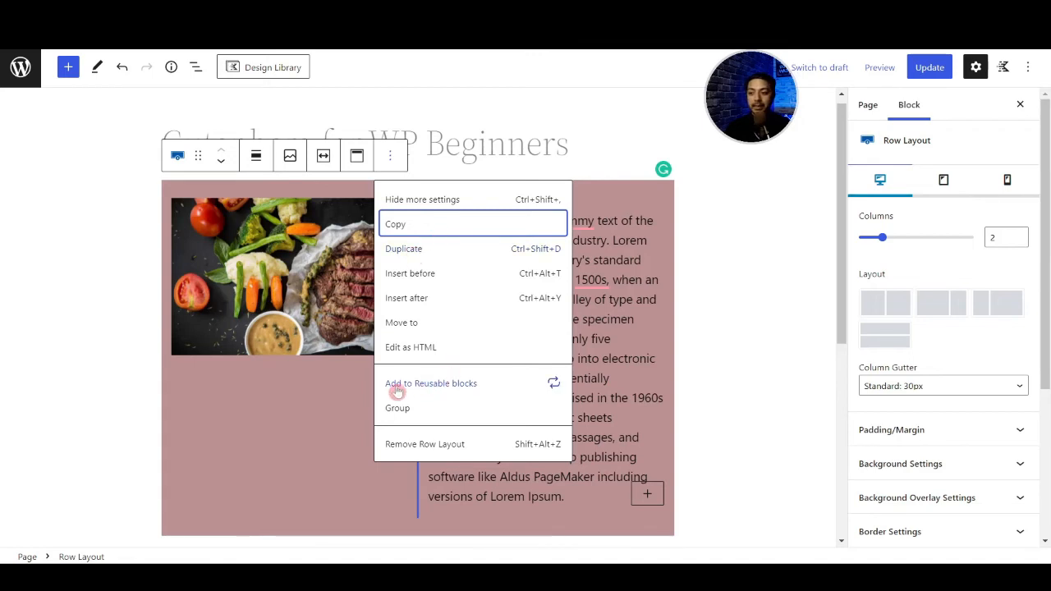
{"action": "left_click", "coordinate": [440, 392]}
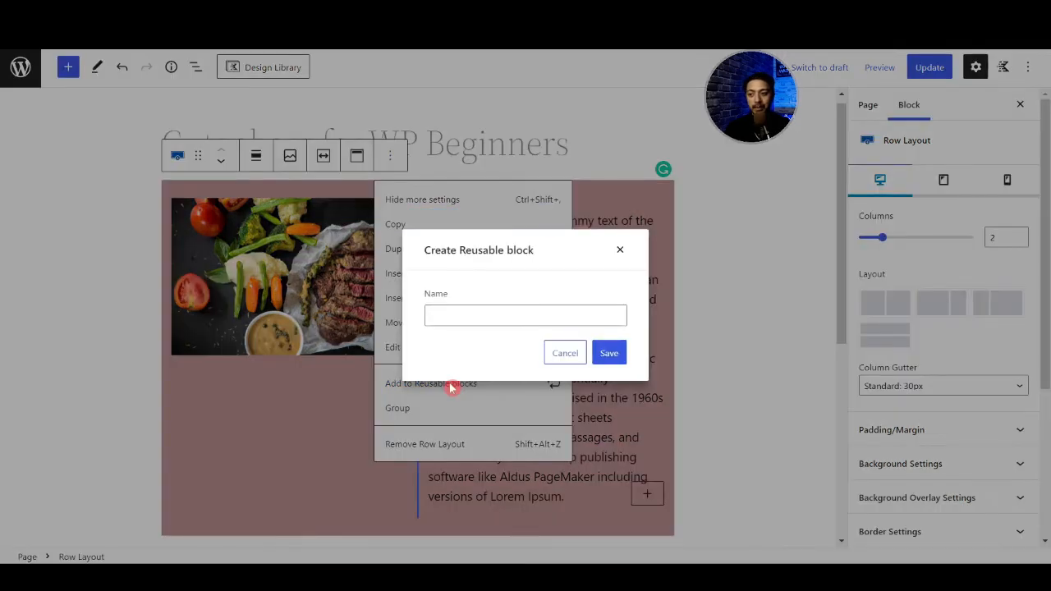
{"action": "left_click", "coordinate": [453, 315]}
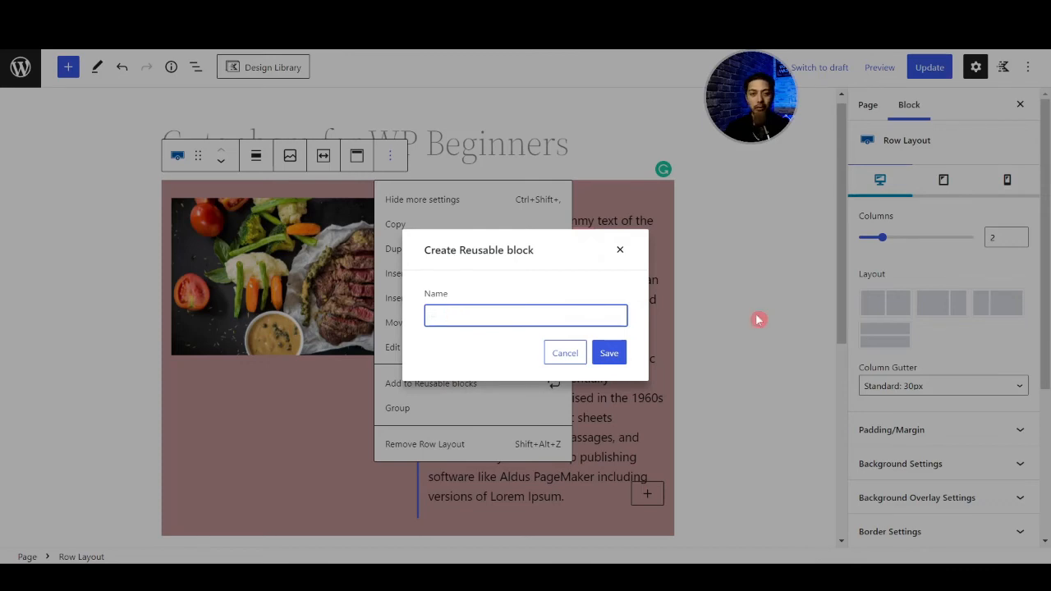
{"action": "type", "text": "re-block-1"}
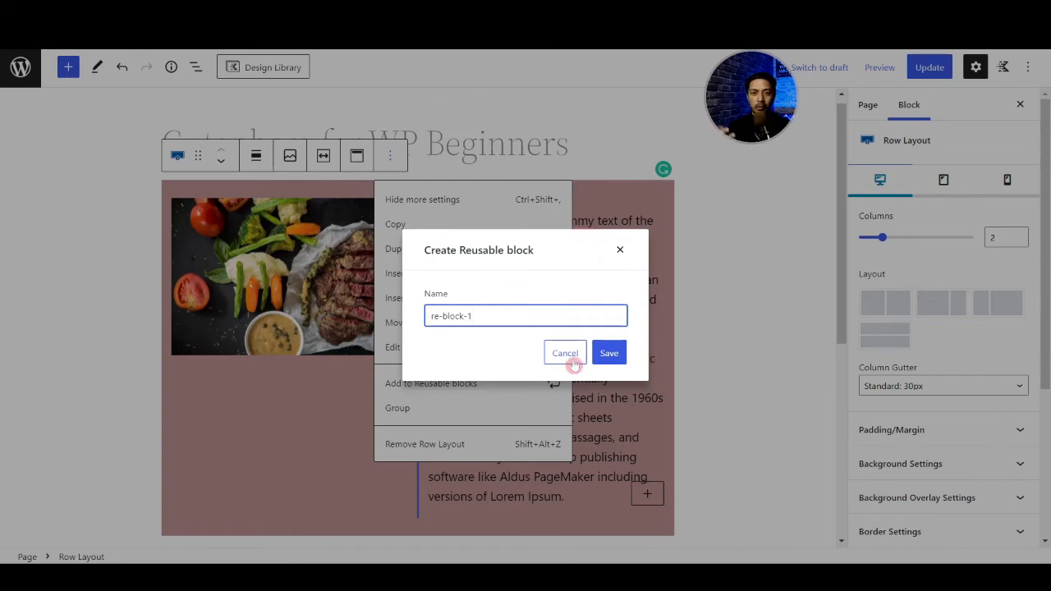
{"action": "triple_click", "coordinate": [499, 316]}
{"action": "left_click", "coordinate": [611, 353]}
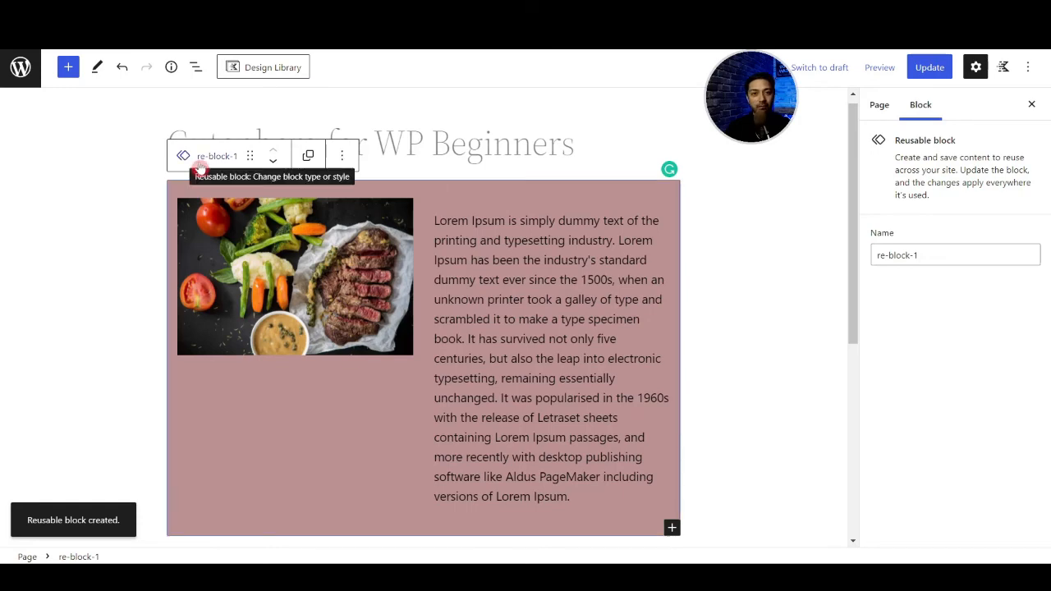
- Save the page with the reusable block and return to the list of all pages
{"action": "scroll", "coordinate": [563, 298], "scroll_direction": "down", "scroll_amount": 3}
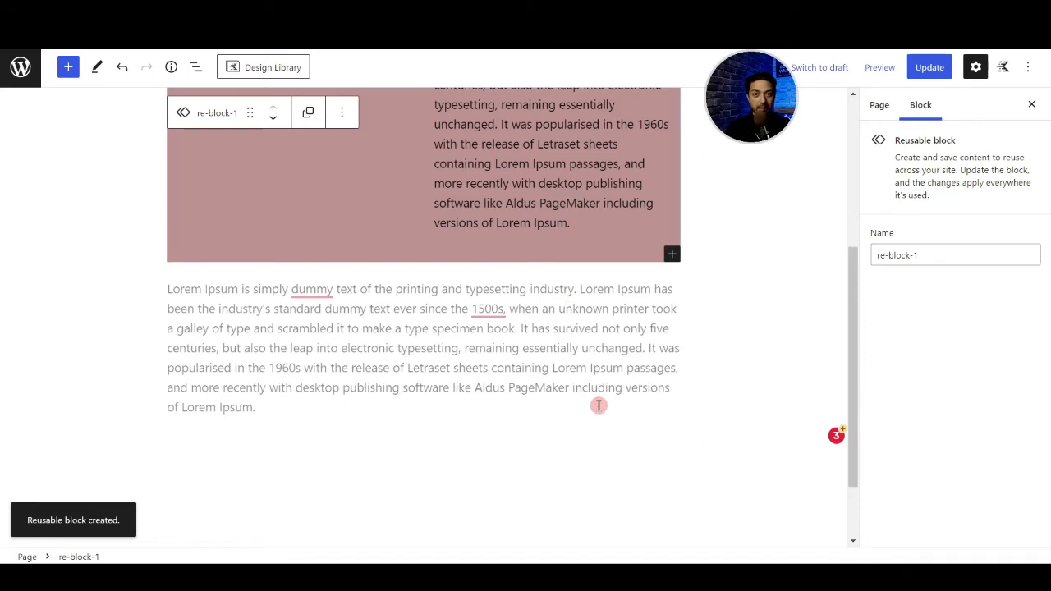
{"action": "key", "text": "ctrl+s"}
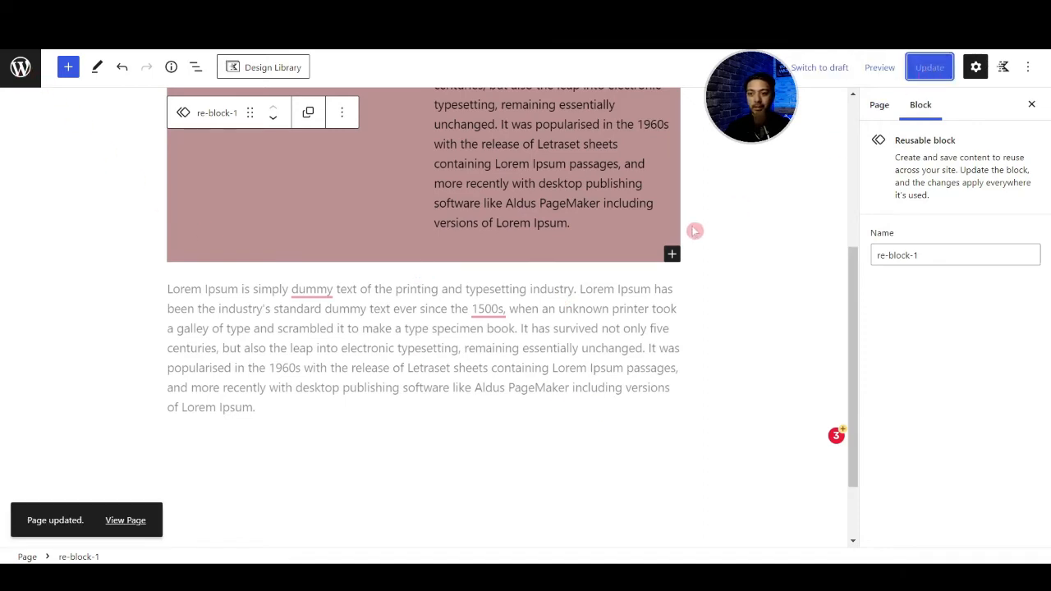
{"action": "scroll", "coordinate": [681, 238], "scroll_direction": "down", "scroll_amount": 2}
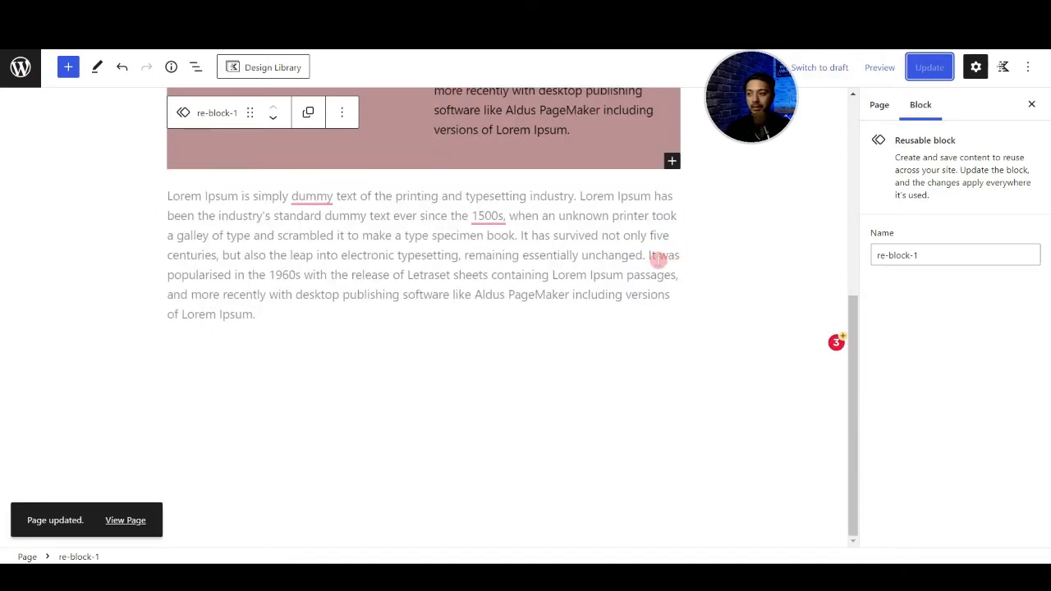
{"action": "left_click", "coordinate": [25, 80]}
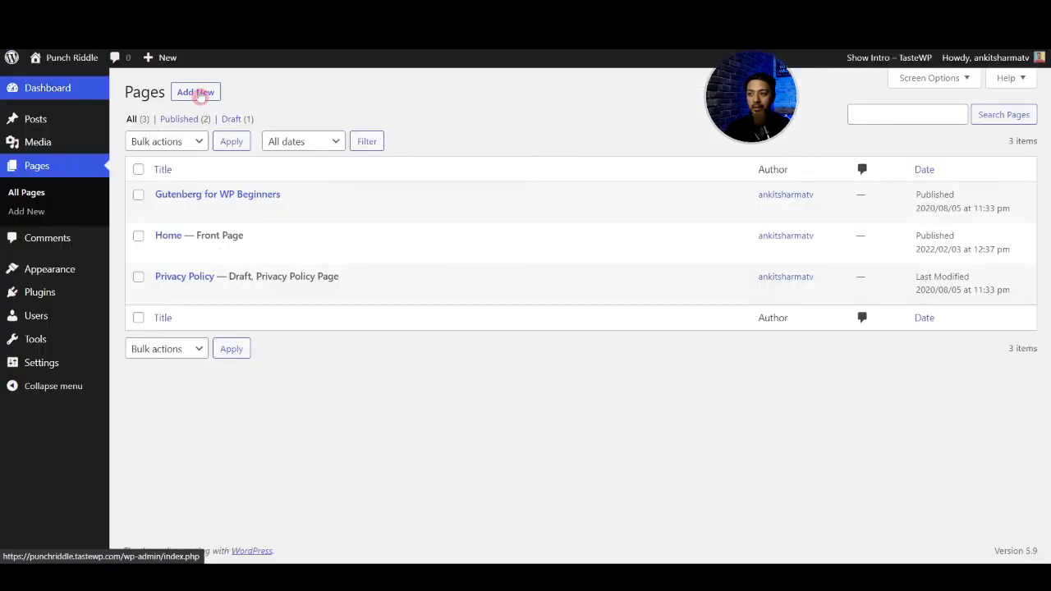
- Create a new page titled "reuse block" and place the cursor in its empty first block
{"action": "left_click", "coordinate": [200, 93]}
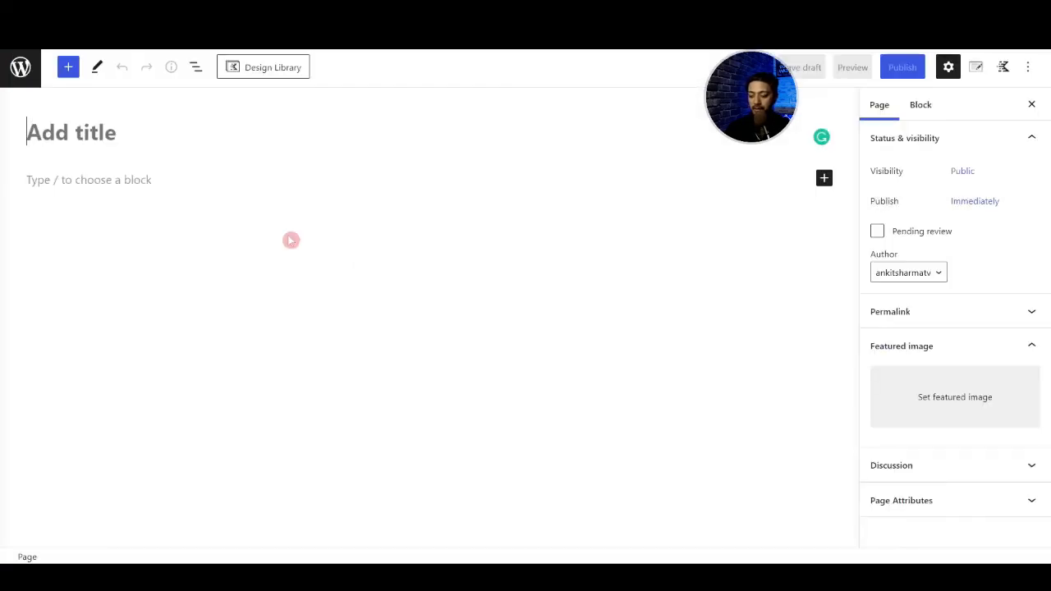
{"action": "type", "text": "reuse block"}
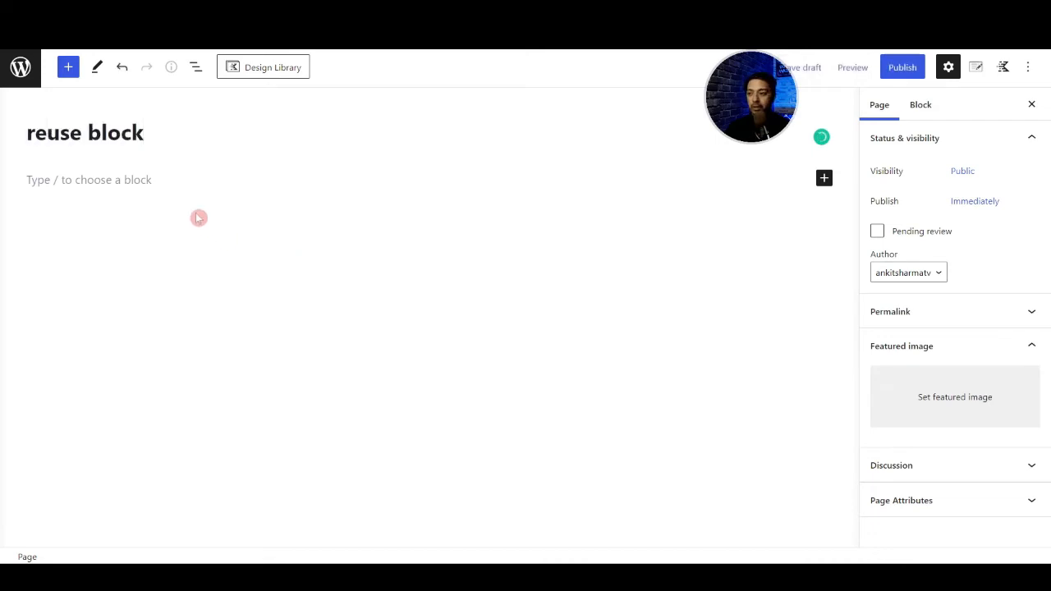
{"action": "left_click", "coordinate": [157, 183]}
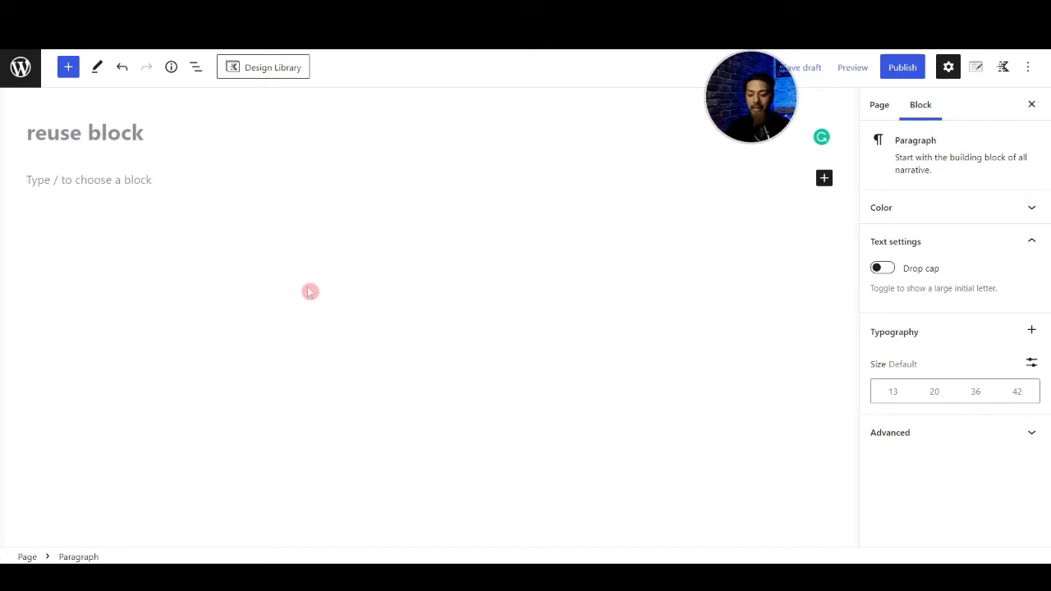
- Look up re-block-1 with the /re- block search and among the saved reusable blocks
{"action": "type", "text": "/"}
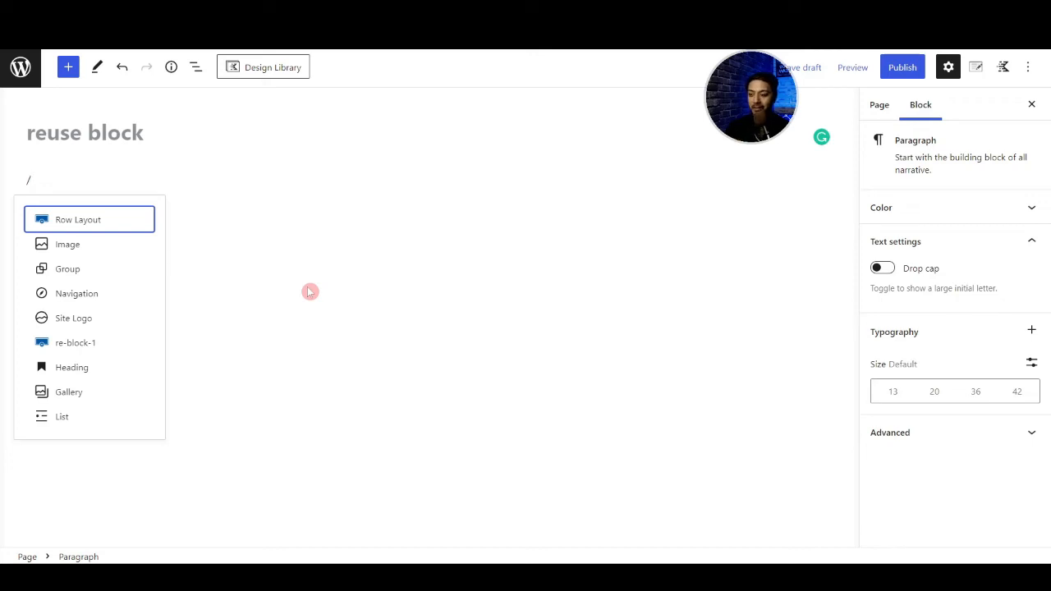
{"action": "type", "text": "re-"}
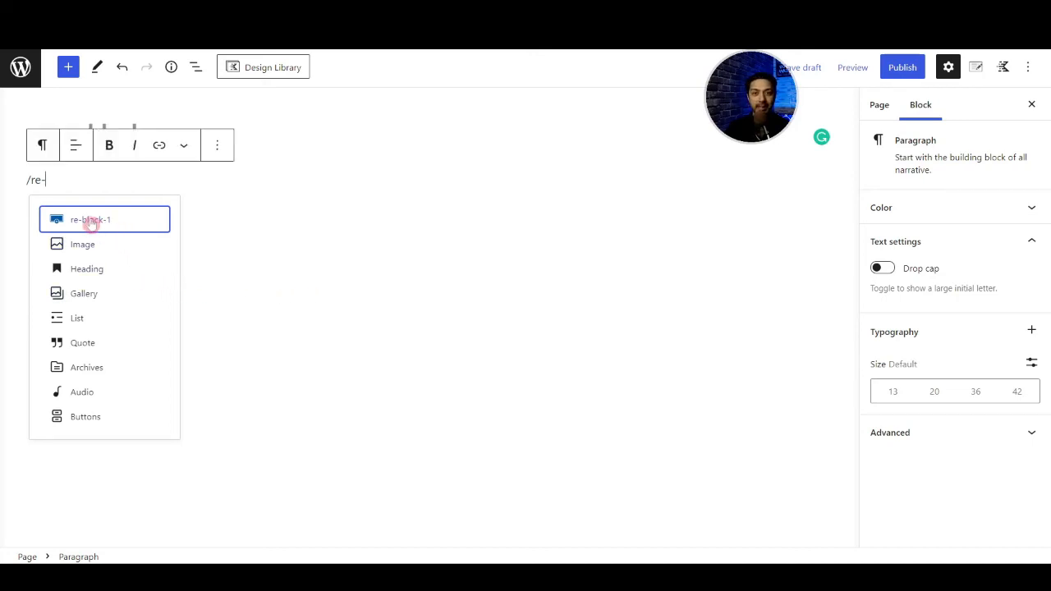
{"action": "left_click", "coordinate": [68, 69]}
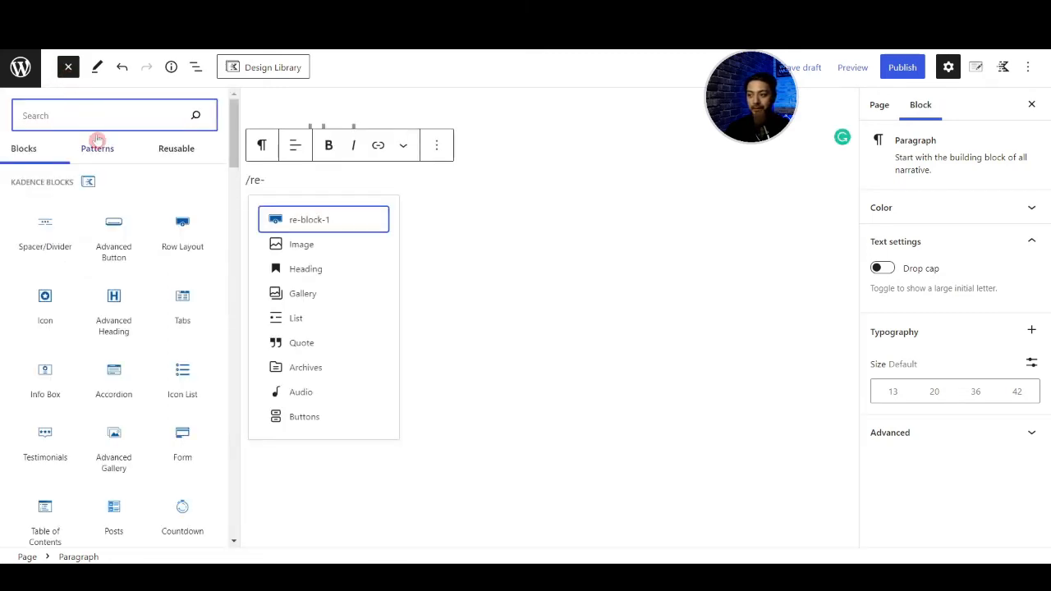
{"action": "left_click", "coordinate": [185, 158]}
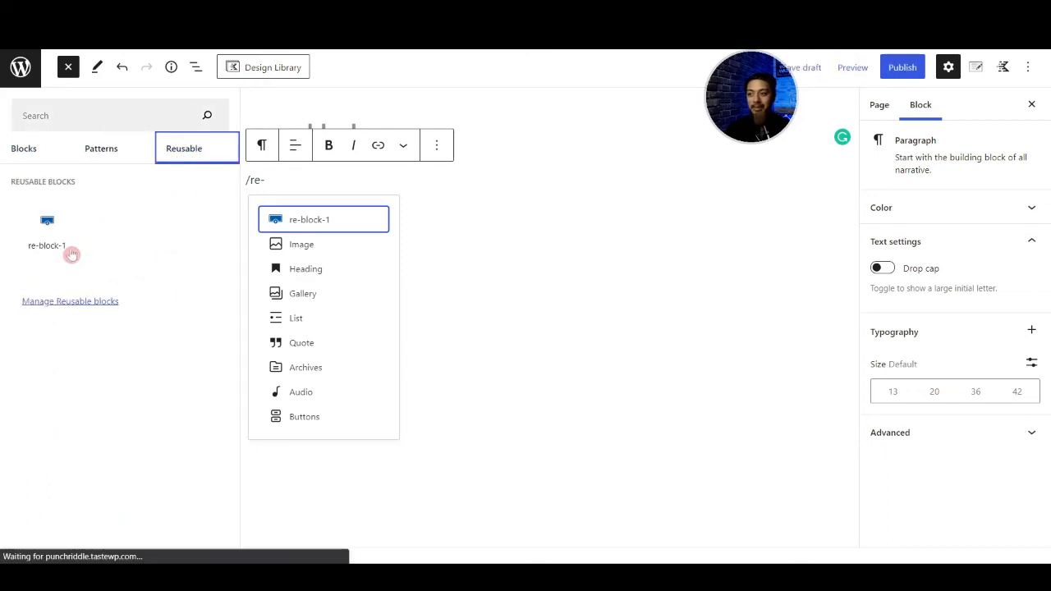
{"action": "mouse_move", "coordinate": [59, 264]}
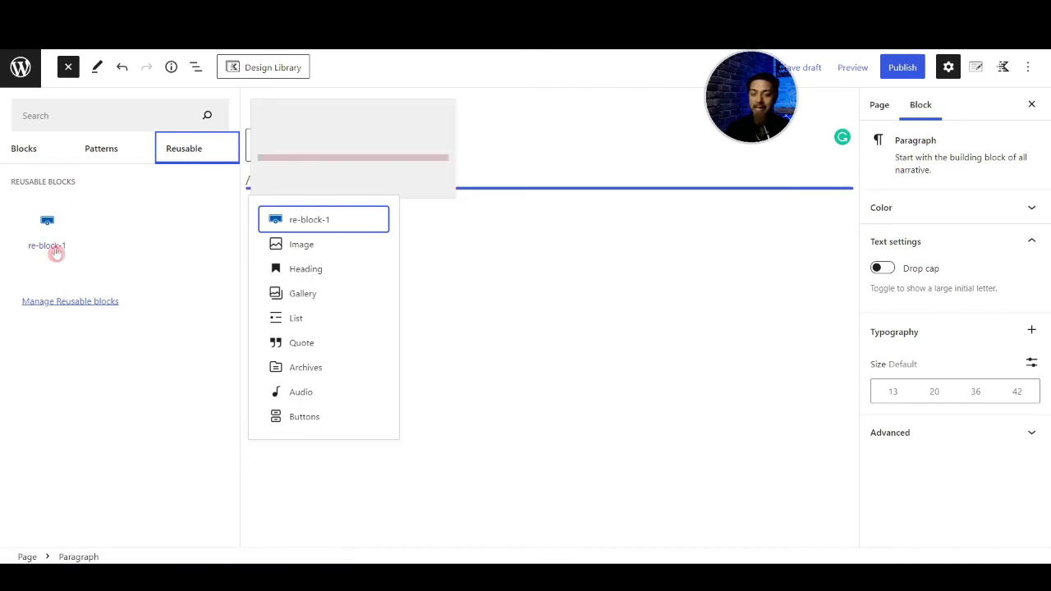
{"action": "left_click", "coordinate": [56, 250]}
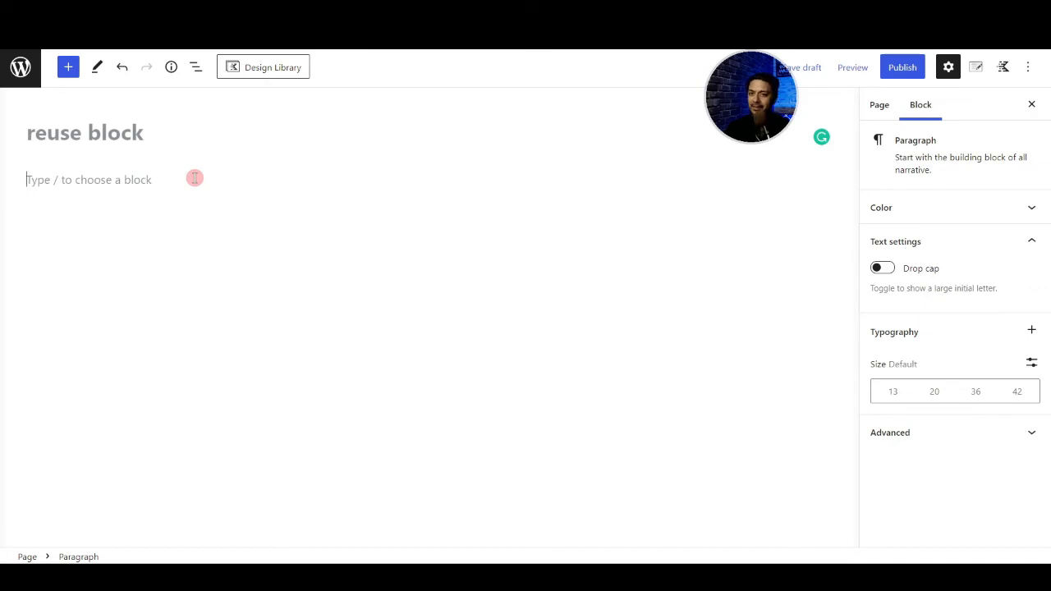
- Insert the reusable block re-block-1 into the empty block below the page title
{"action": "type", "text": "/"}
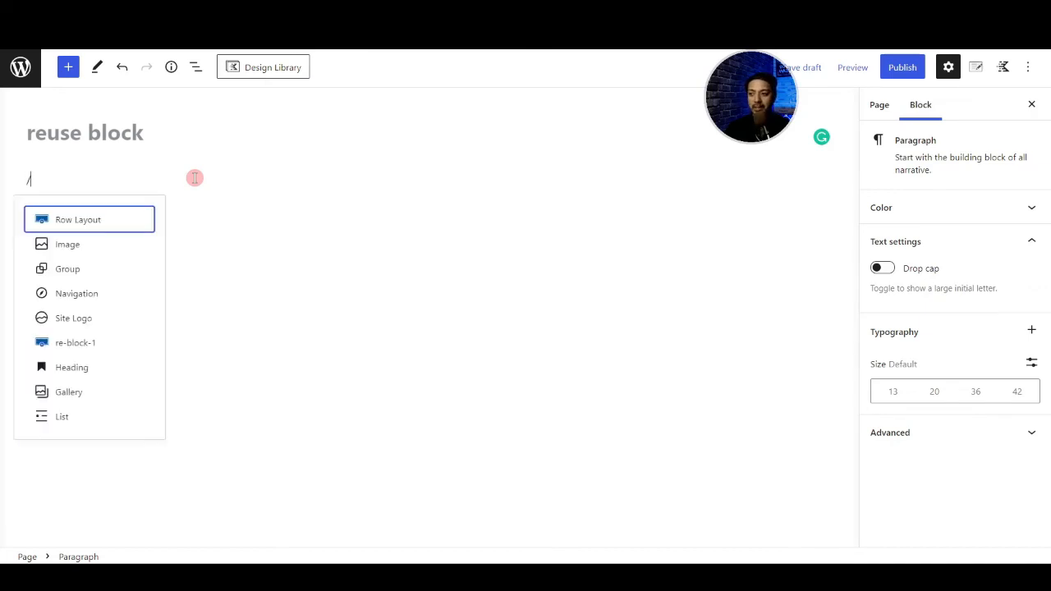
{"action": "type", "text": "re"}
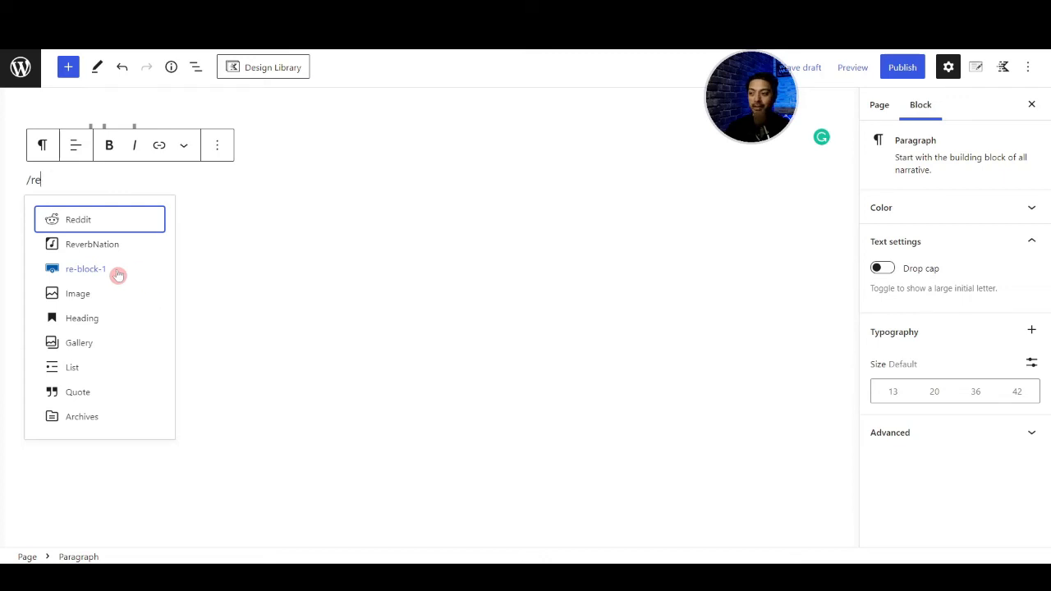
{"action": "left_click", "coordinate": [74, 278]}
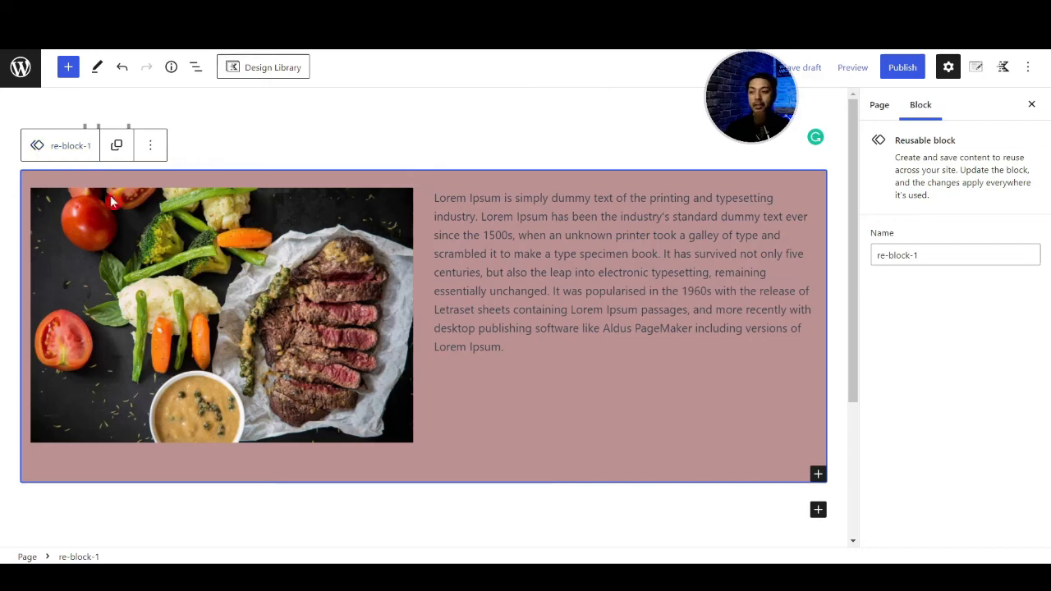
{"action": "mouse_move", "coordinate": [513, 228]}
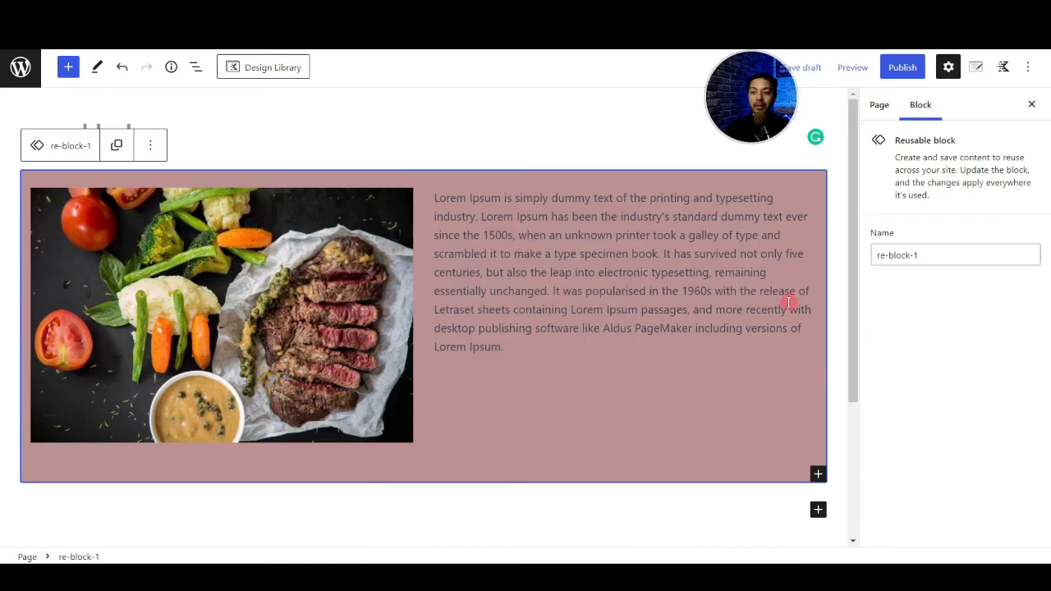
{"action": "key", "text": "ctrl+s"}
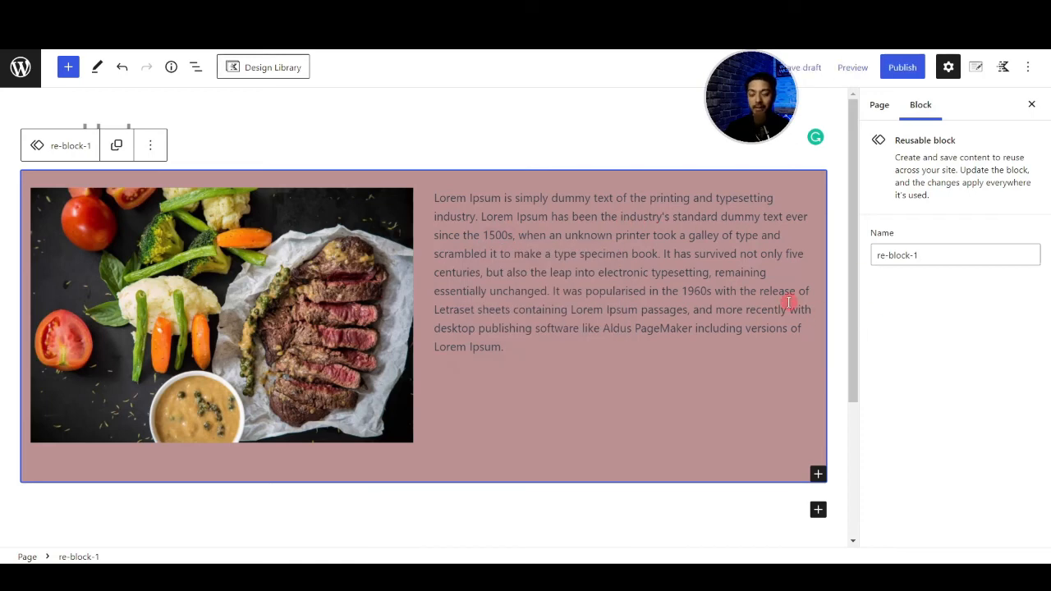
- Add a paragraph reading "new line added" below the reusable block's Lorem Ipsum text, and save both the page and re-block-1
{"action": "left_click", "coordinate": [518, 346]}
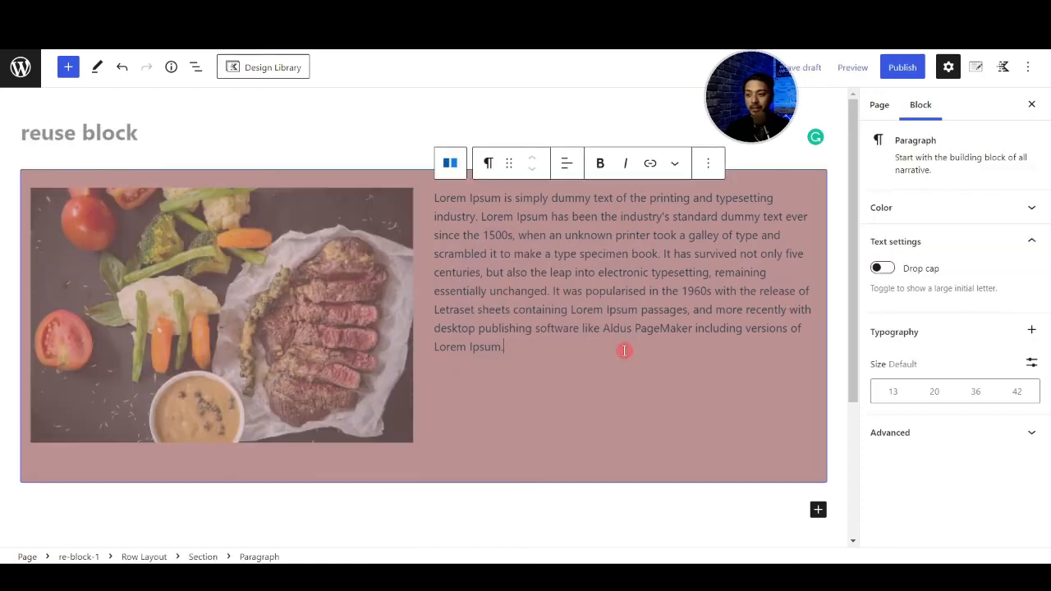
{"action": "key", "text": "Return"}
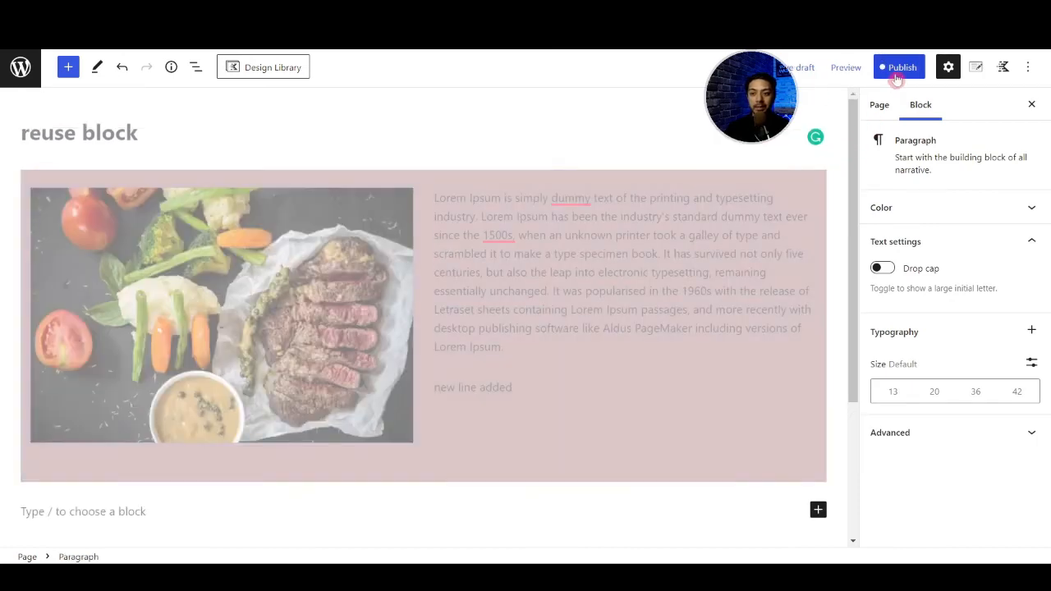
{"action": "left_click", "coordinate": [896, 79]}
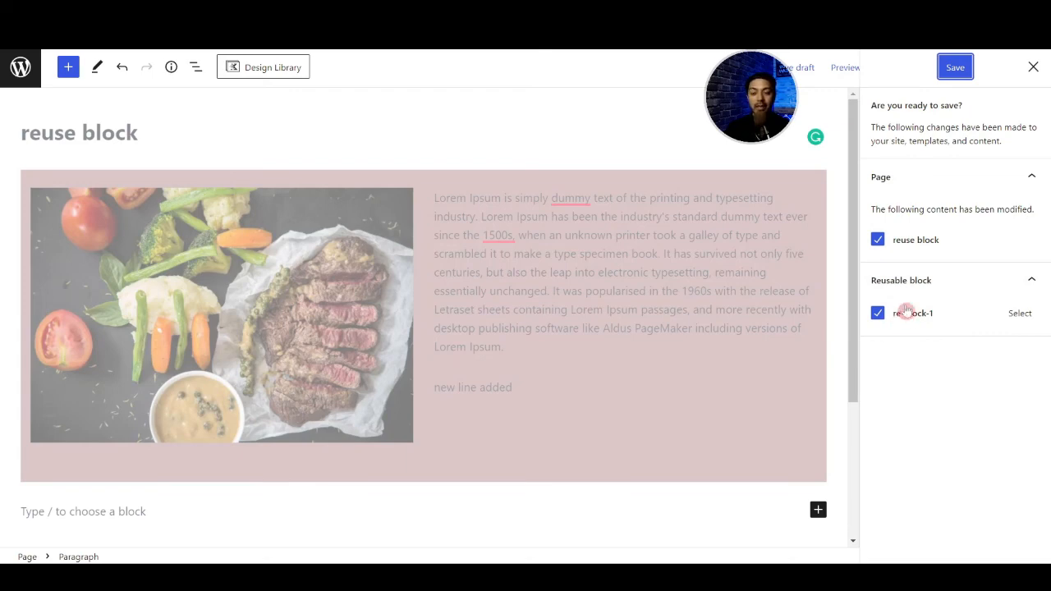
{"action": "left_click", "coordinate": [955, 69]}
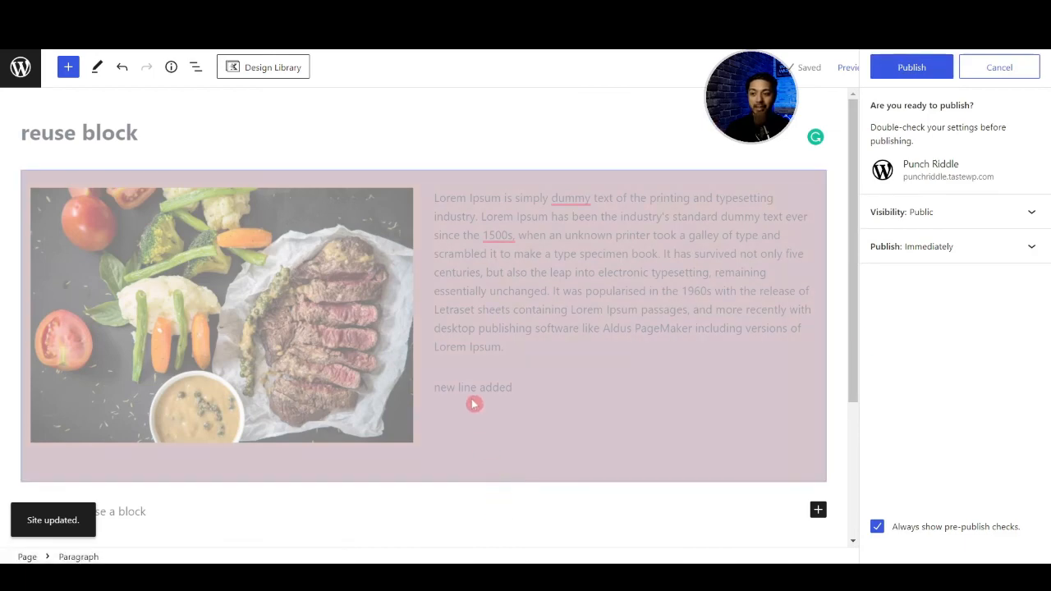
- Insert a second copy of re-block-1 below the first one
{"action": "scroll", "coordinate": [474, 404], "scroll_direction": "down", "scroll_amount": 3}
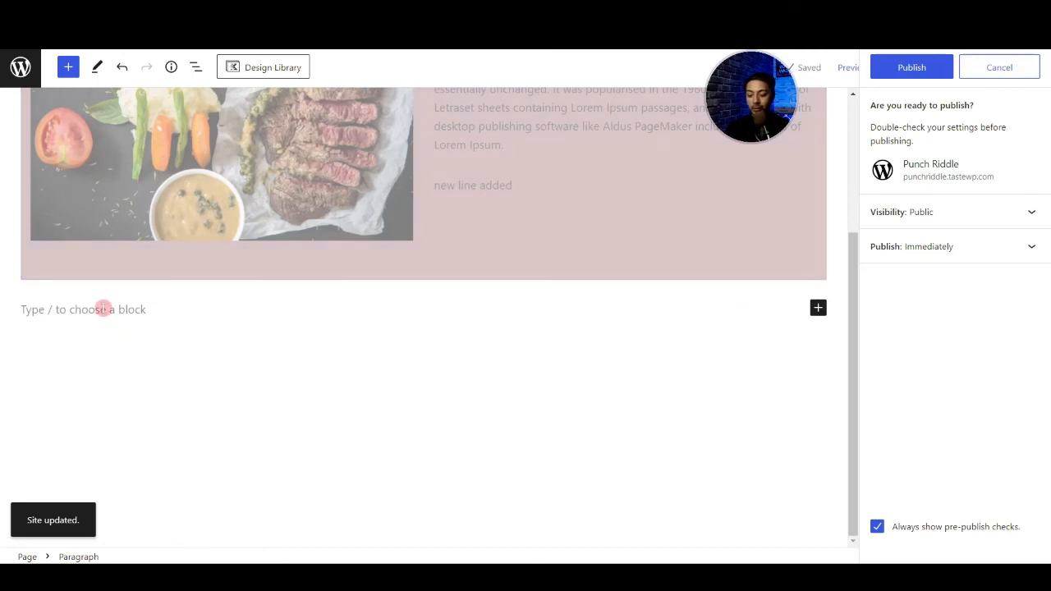
{"action": "type", "text": "/re"}
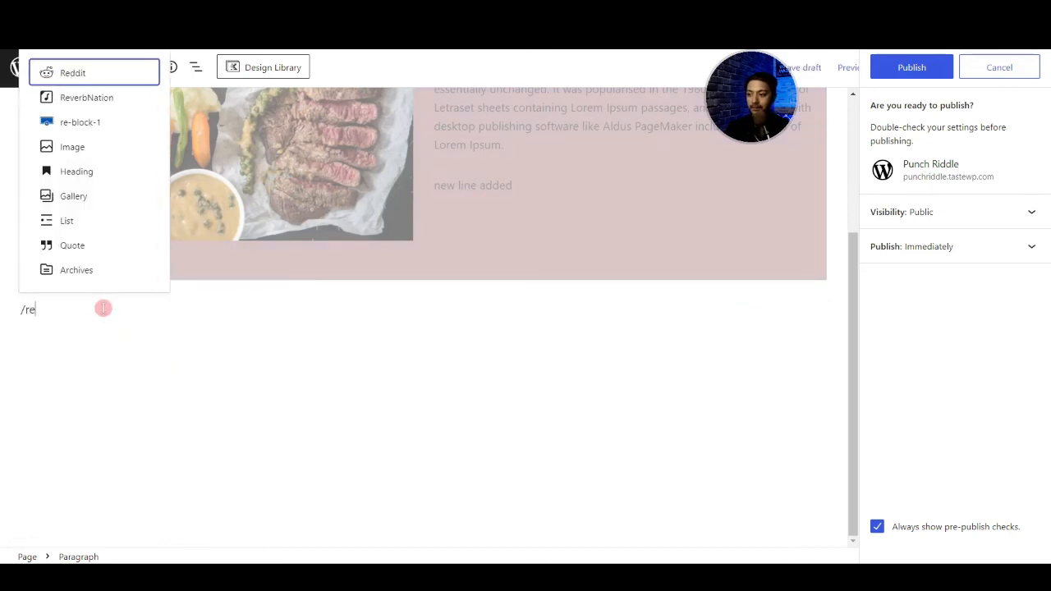
{"action": "left_click", "coordinate": [97, 124]}
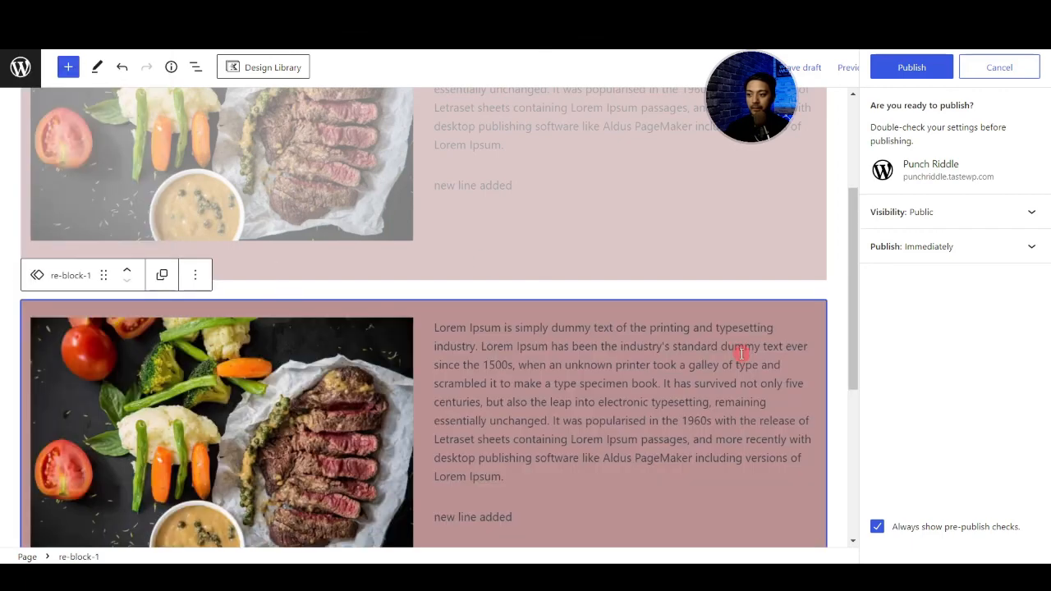
{"action": "scroll", "coordinate": [595, 508], "scroll_direction": "down", "scroll_amount": 2}
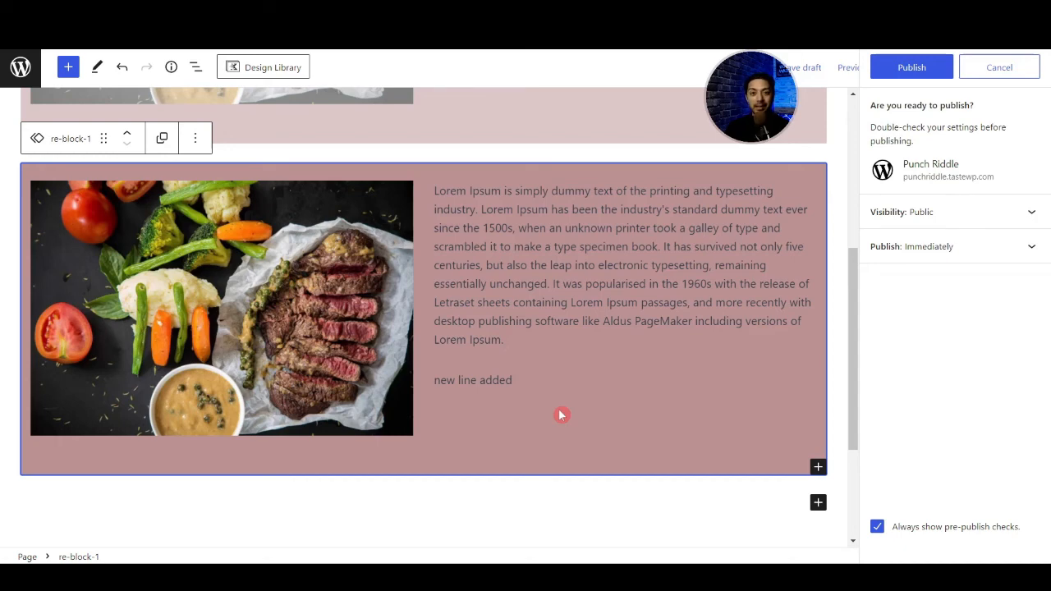
- Convert the second re-block-1 to regular blocks, select its "new line added" paragraph, and dismiss the pre-publish checks
{"action": "mouse_move", "coordinate": [579, 368]}
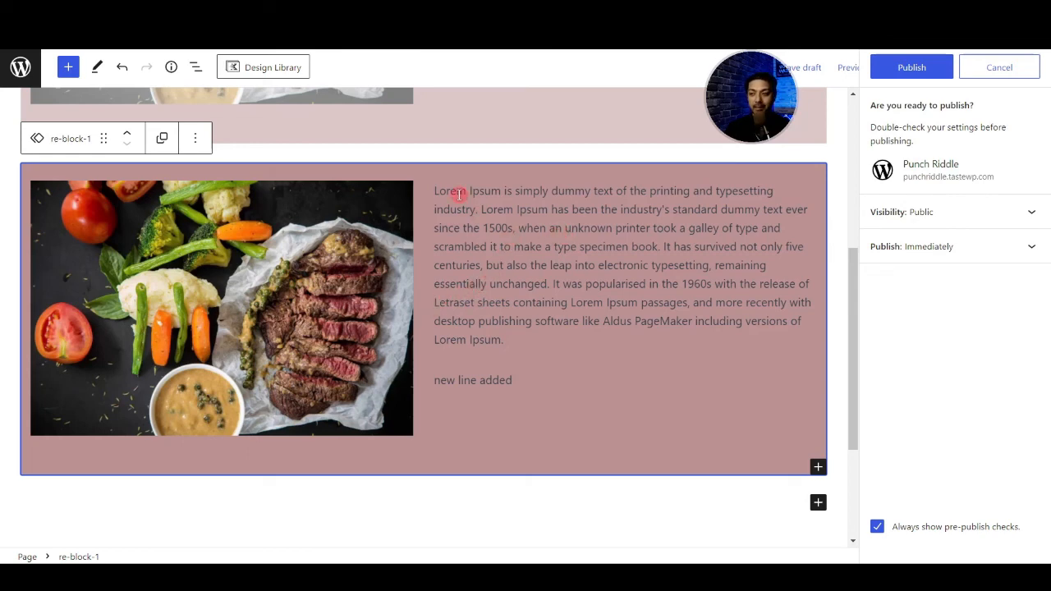
{"action": "left_click", "coordinate": [195, 141]}
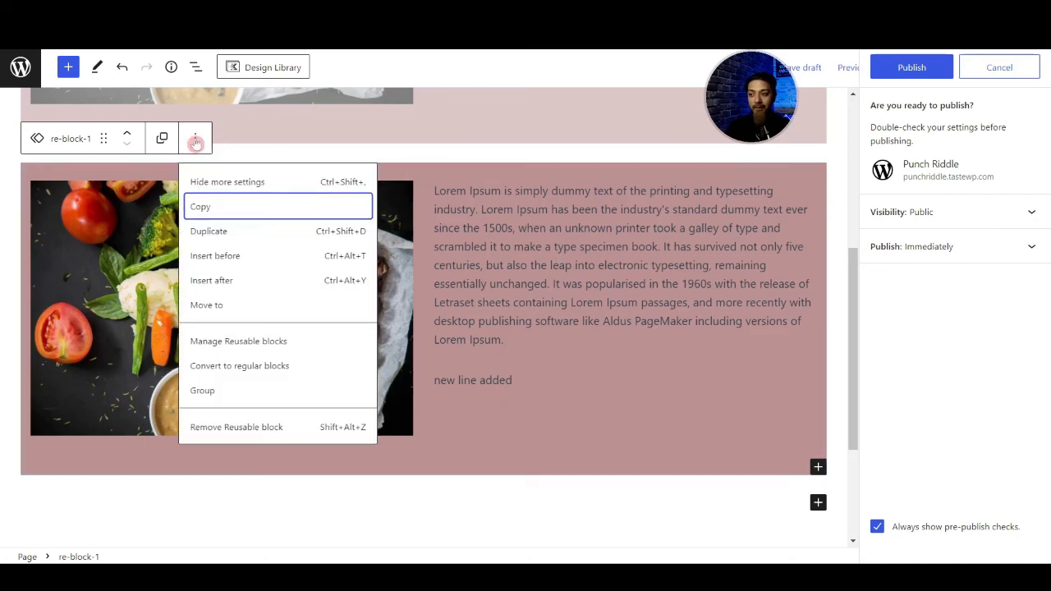
{"action": "left_click", "coordinate": [257, 371]}
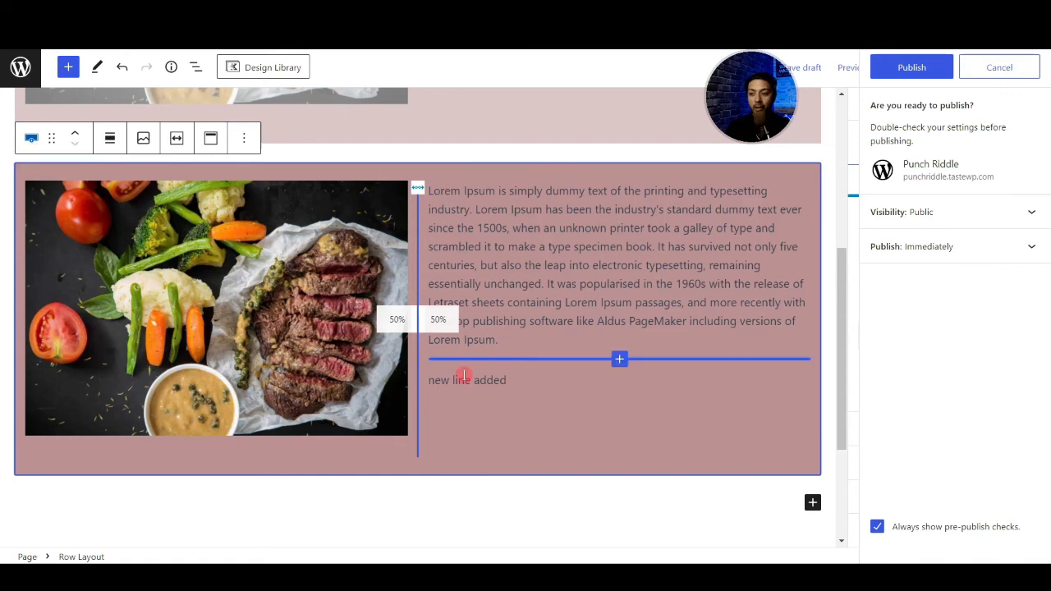
{"action": "left_click", "coordinate": [640, 382]}
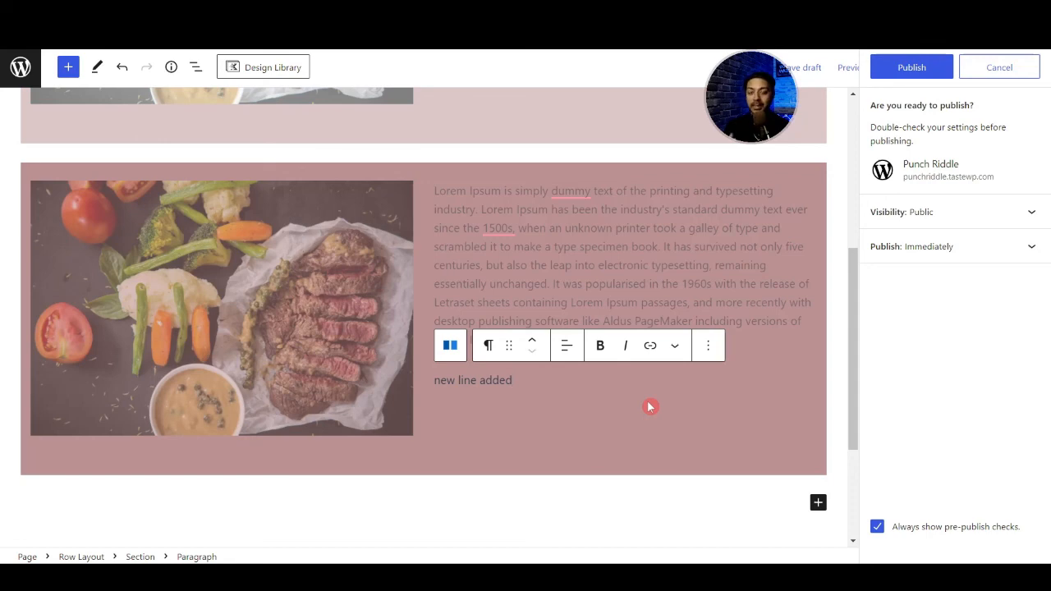
{"action": "key", "text": "Escape"}
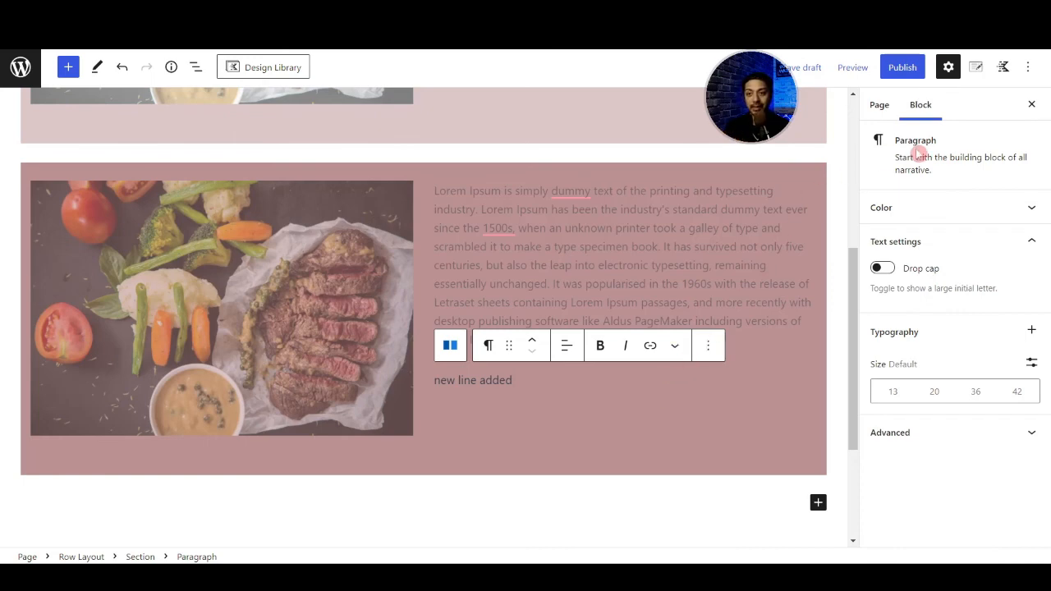
- Open the reusable blocks management page in a new browser tab and locate re-block-1
{"action": "left_click", "coordinate": [1033, 68]}
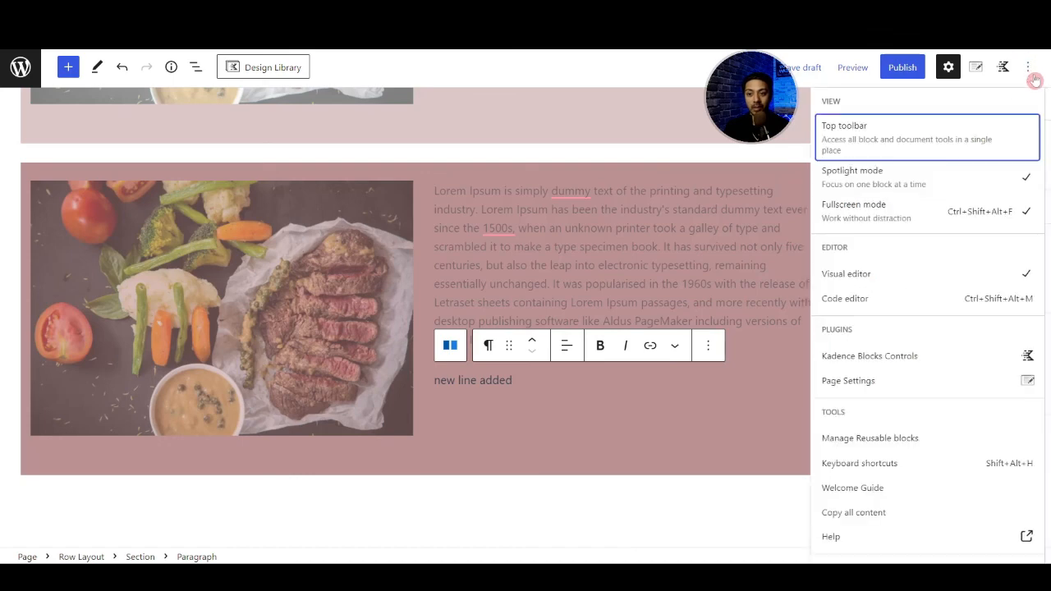
{"action": "right_click", "coordinate": [869, 444]}
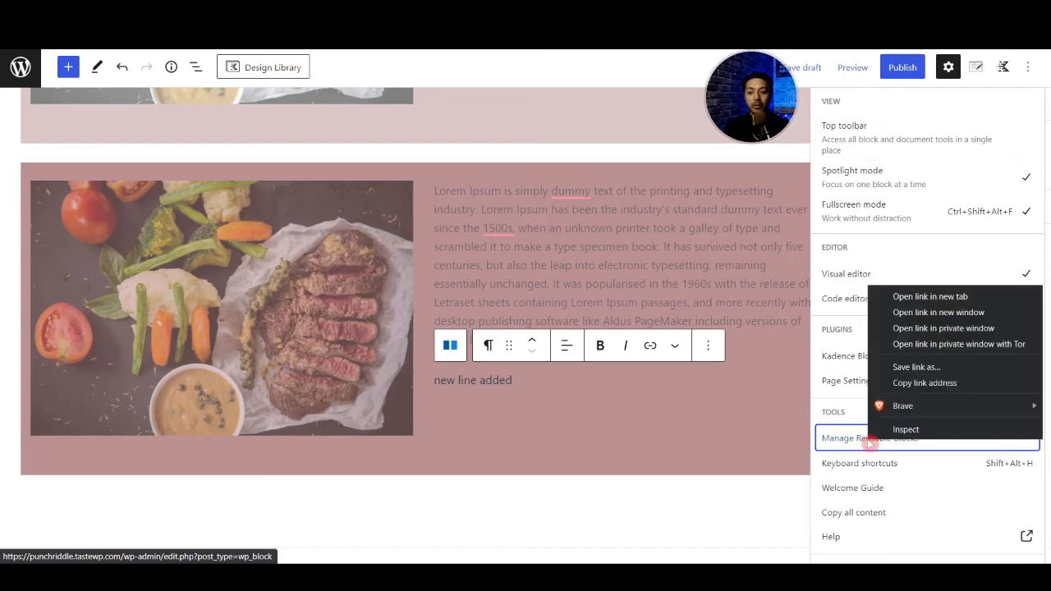
{"action": "left_click", "coordinate": [906, 301]}
{"action": "left_click", "coordinate": [328, 12]}
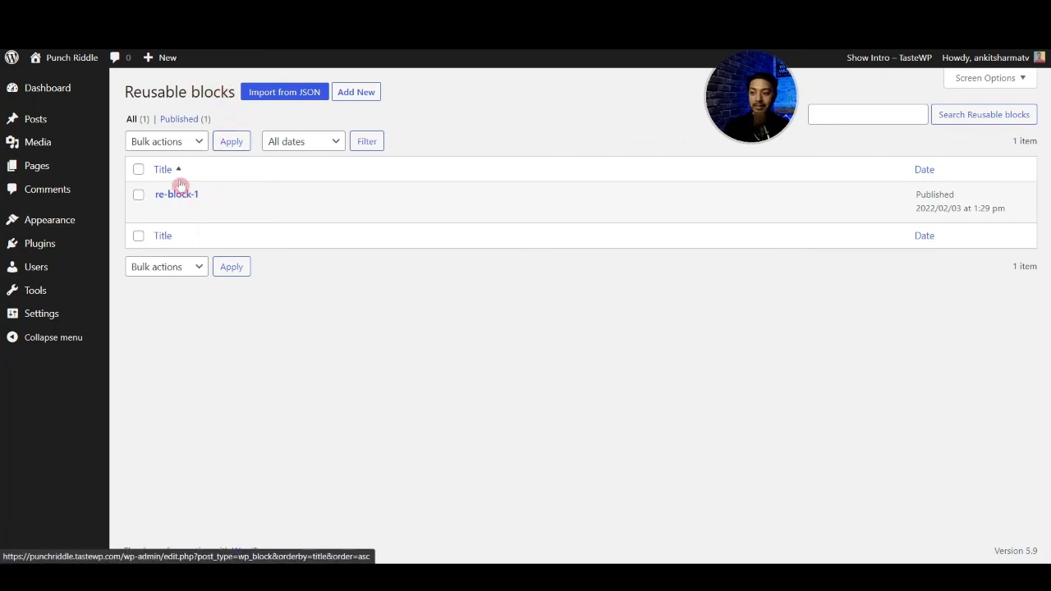
{"action": "mouse_move", "coordinate": [183, 193]}
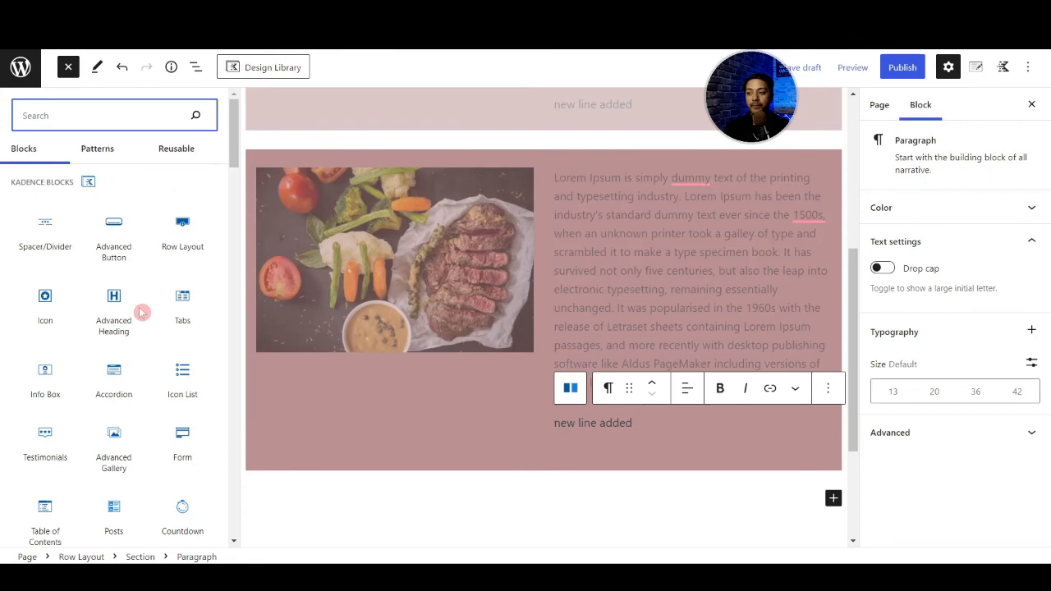
- Back in the page editor, browse the available Kadence and text blocks, and close the block library with nothing selected
{"action": "mouse_move", "coordinate": [138, 305]}
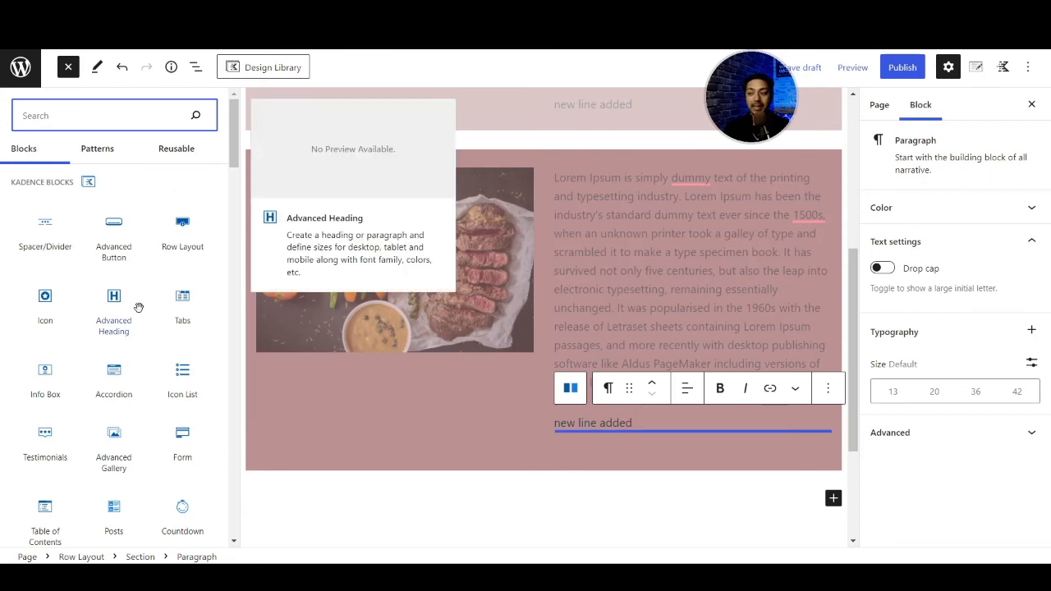
{"action": "scroll", "coordinate": [79, 298], "scroll_direction": "down", "scroll_amount": 5}
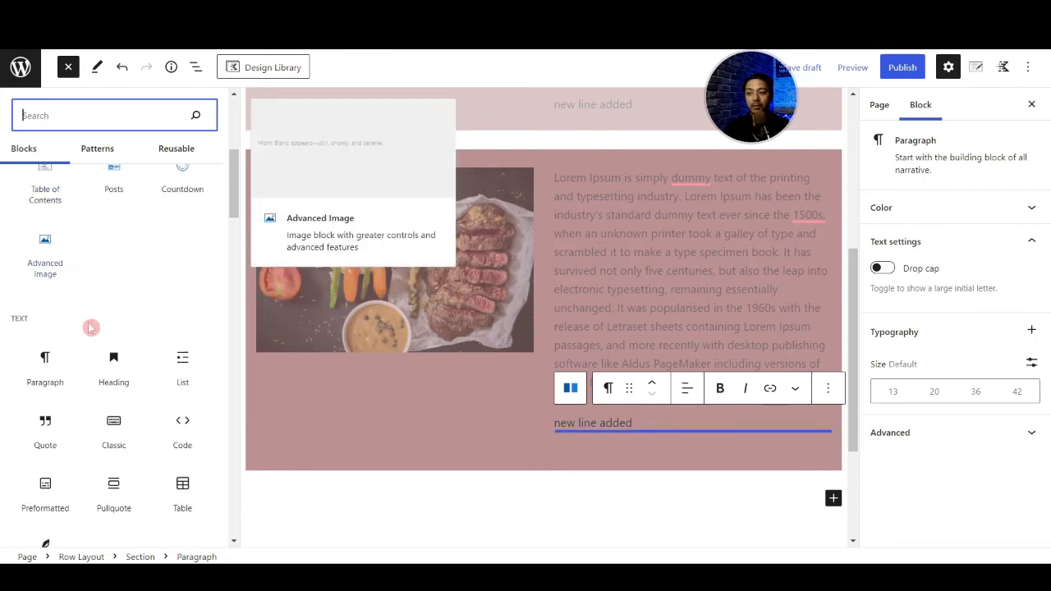
{"action": "scroll", "coordinate": [100, 344], "scroll_direction": "down", "scroll_amount": 5}
{"action": "left_click", "coordinate": [308, 481]}
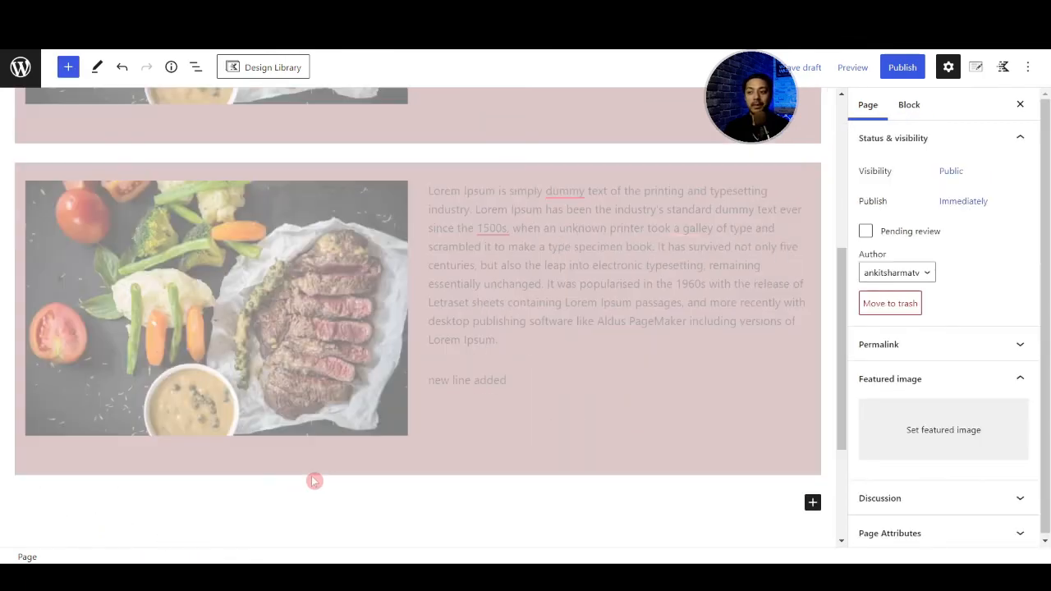
{"action": "scroll", "coordinate": [347, 475], "scroll_direction": "down", "scroll_amount": 3}
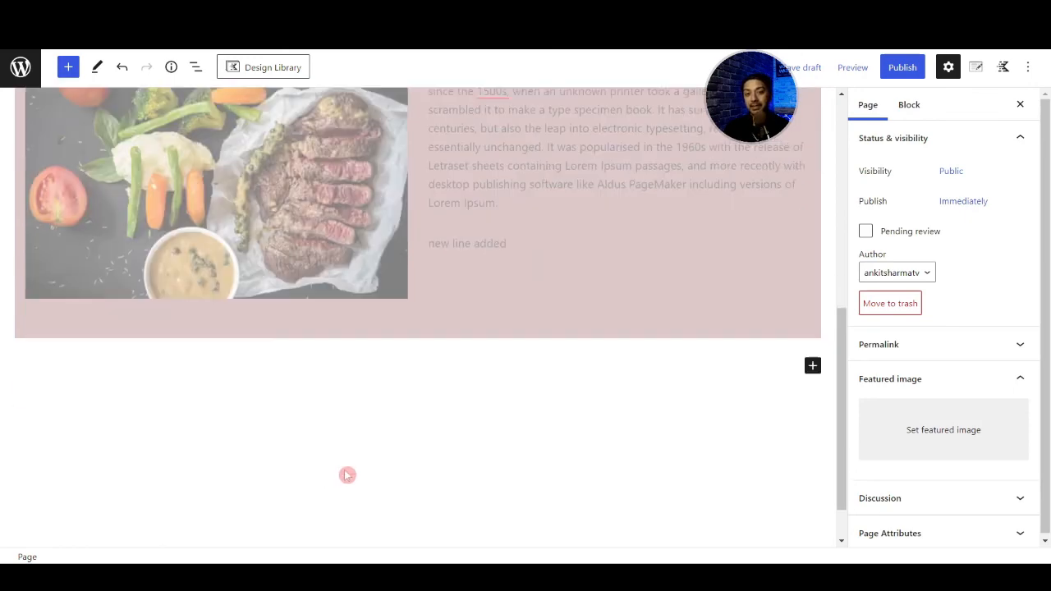